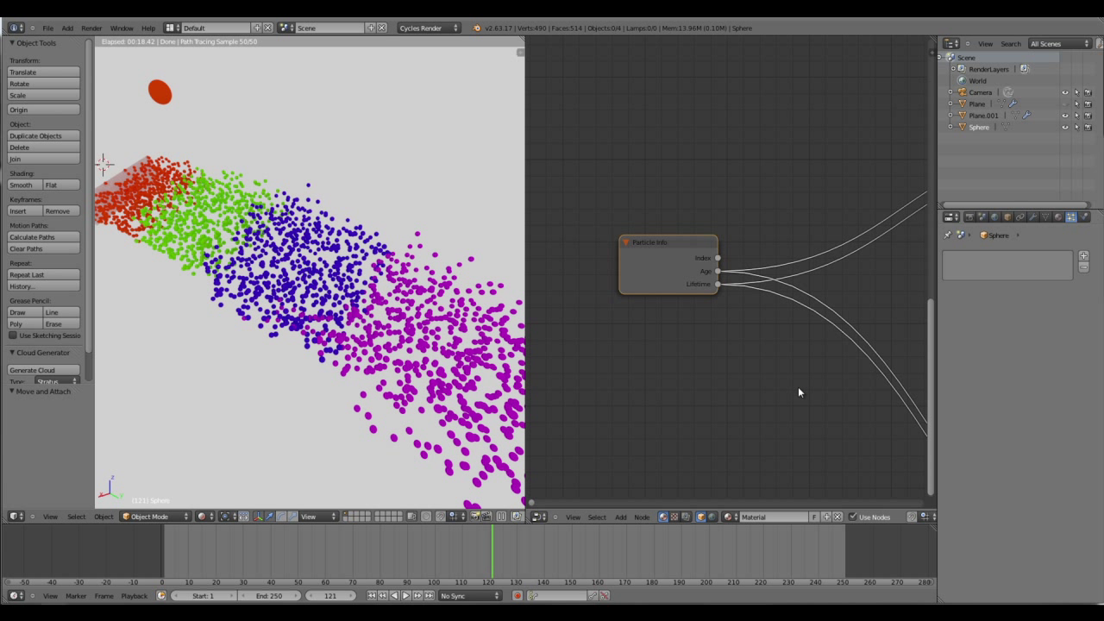
- Show the Blender splash screen with its version info
middle_drag(649, 372, 723, 443)
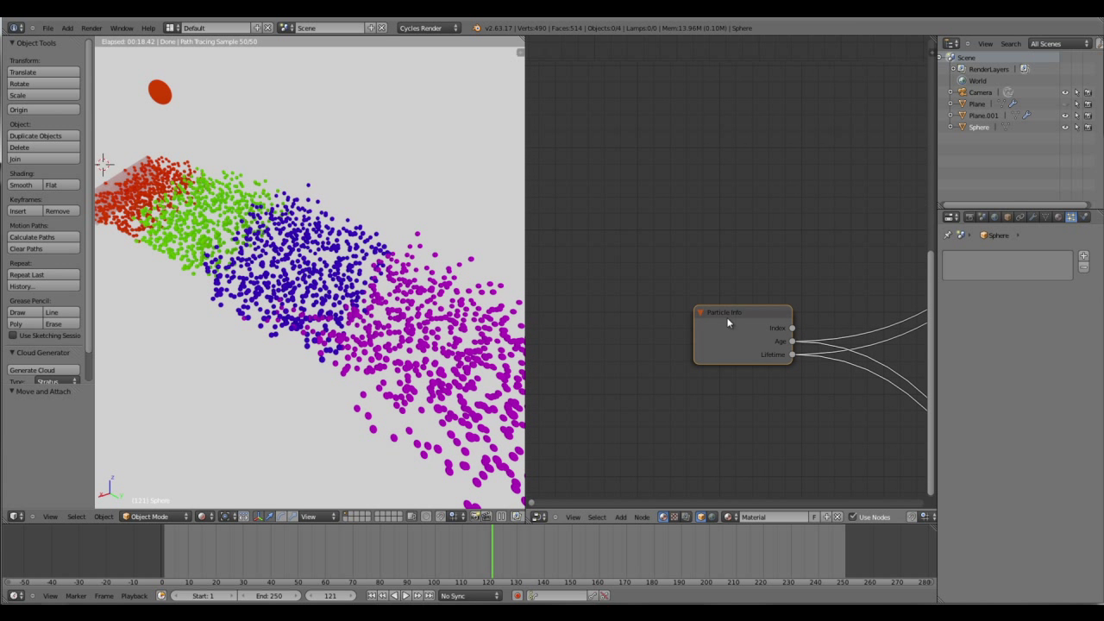
click(147, 28)
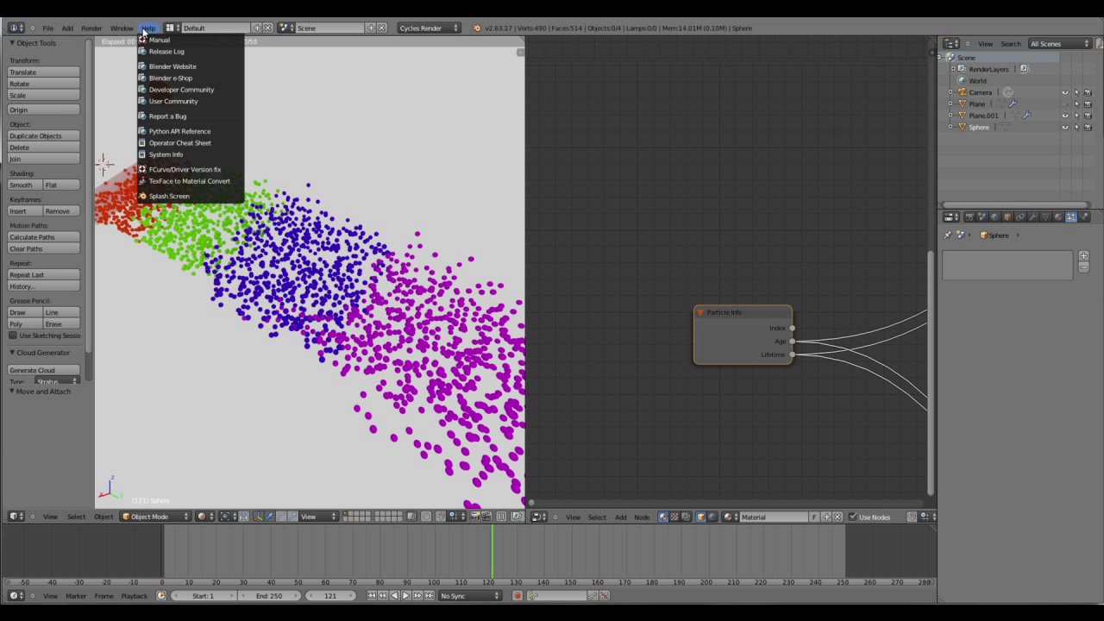
click(198, 199)
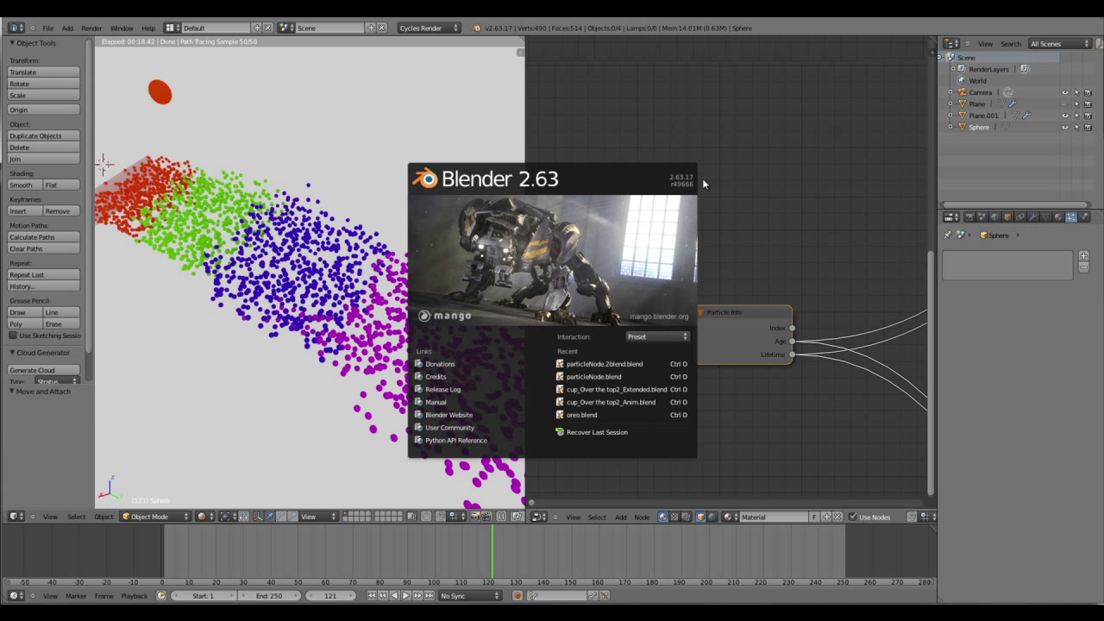
- Move the Particle Info node up-left and pan to reveal the Divide and Mix Shader nodes
drag(745, 316, 667, 256)
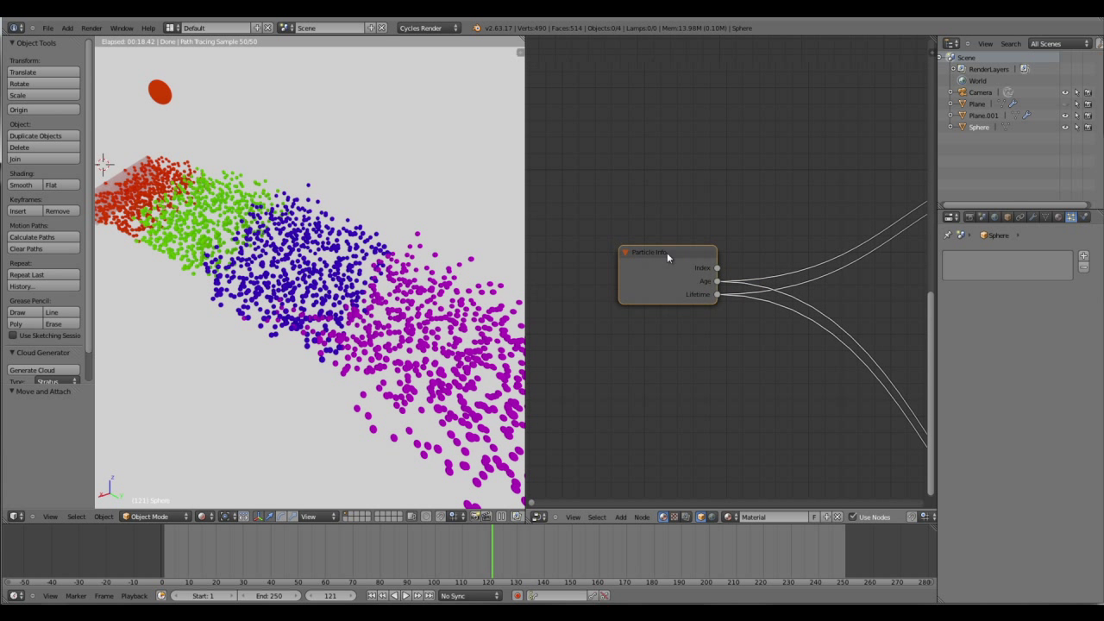
scroll(763, 405, down, 3)
middle_drag(771, 437, 617, 409)
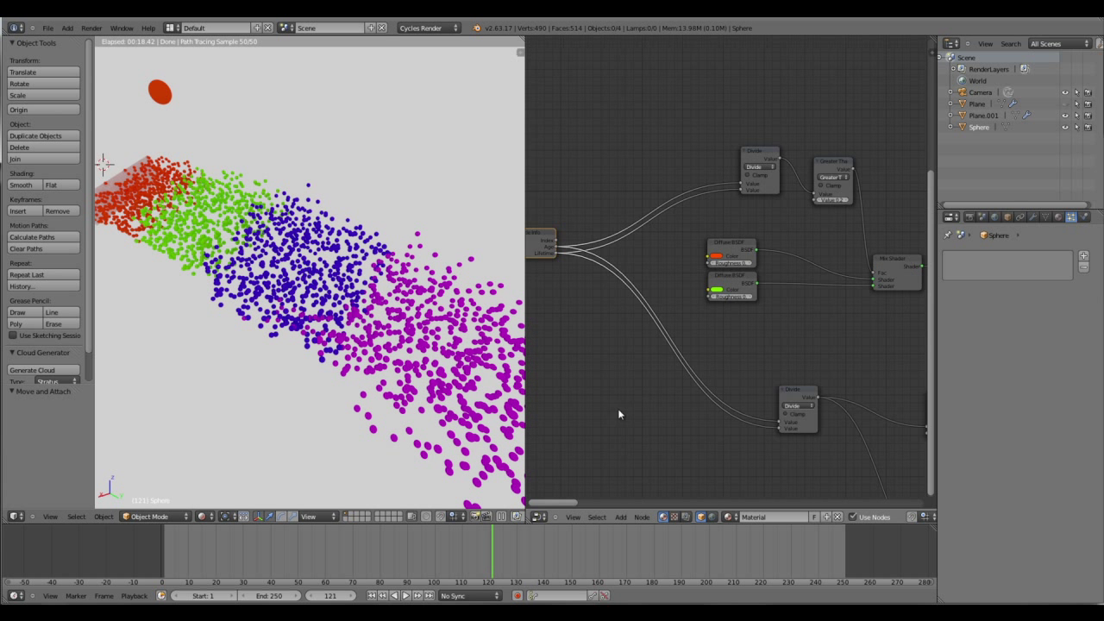
scroll(718, 432, down, 2)
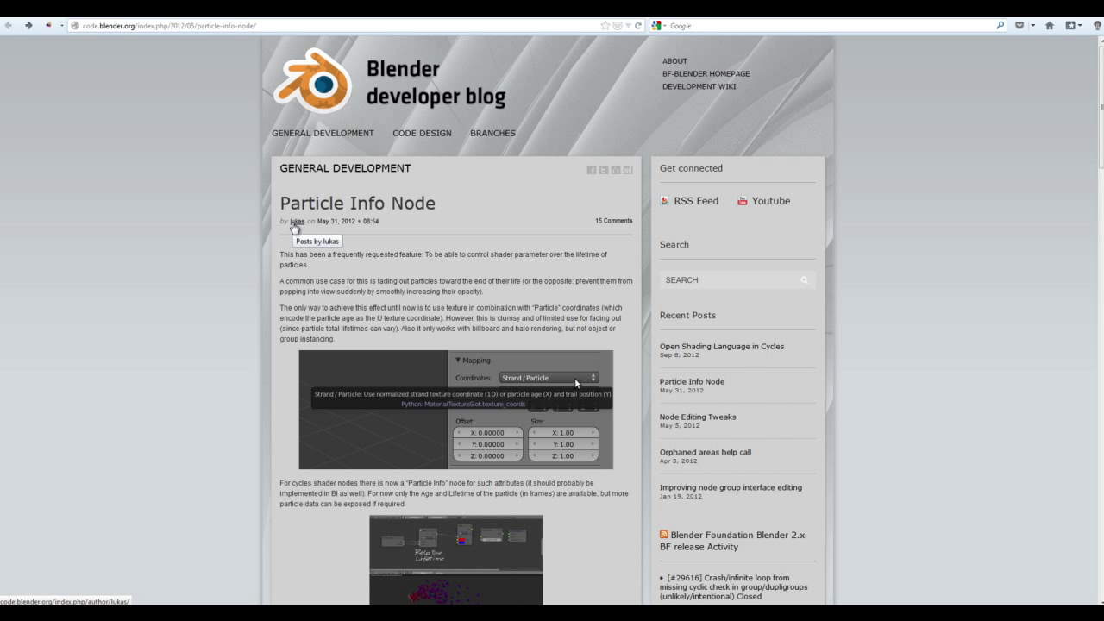
middle_click(244, 244)
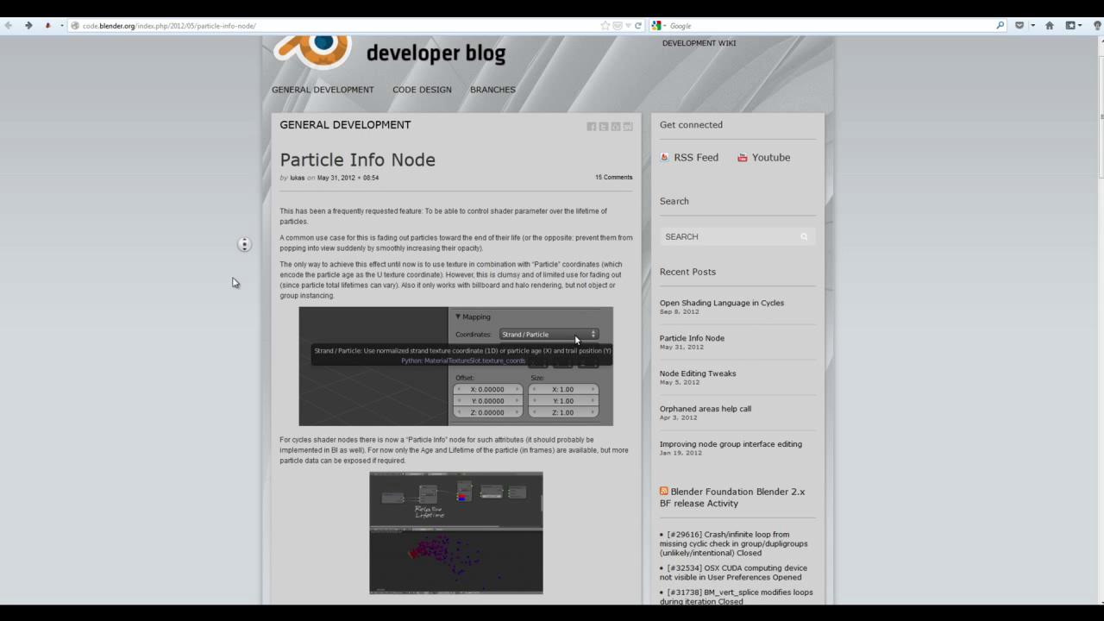
click(232, 282)
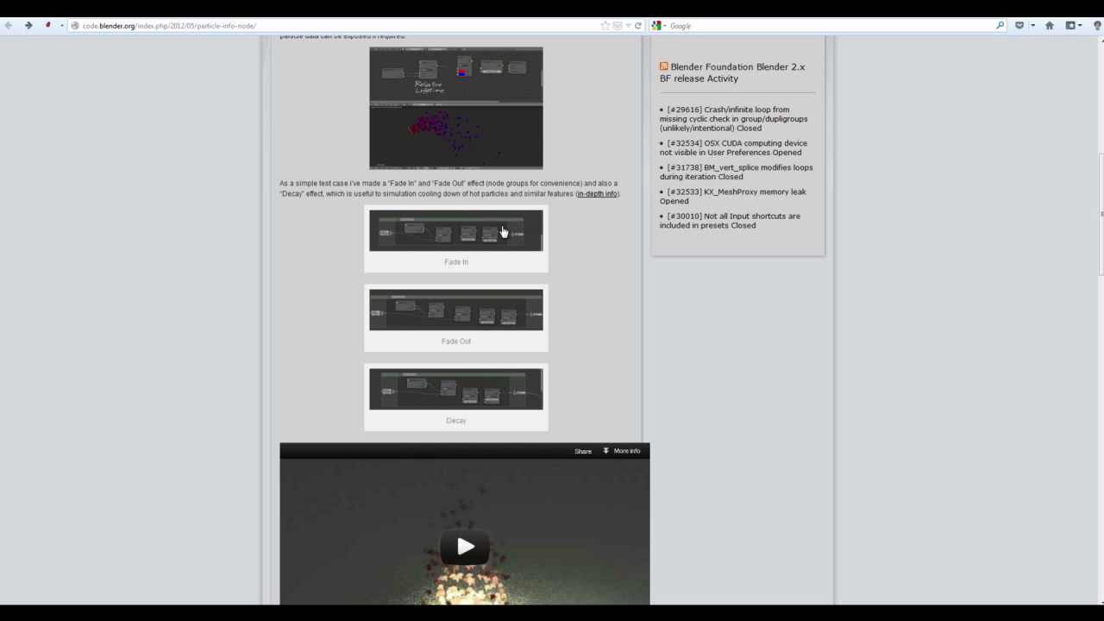
middle_click(227, 227)
click(220, 283)
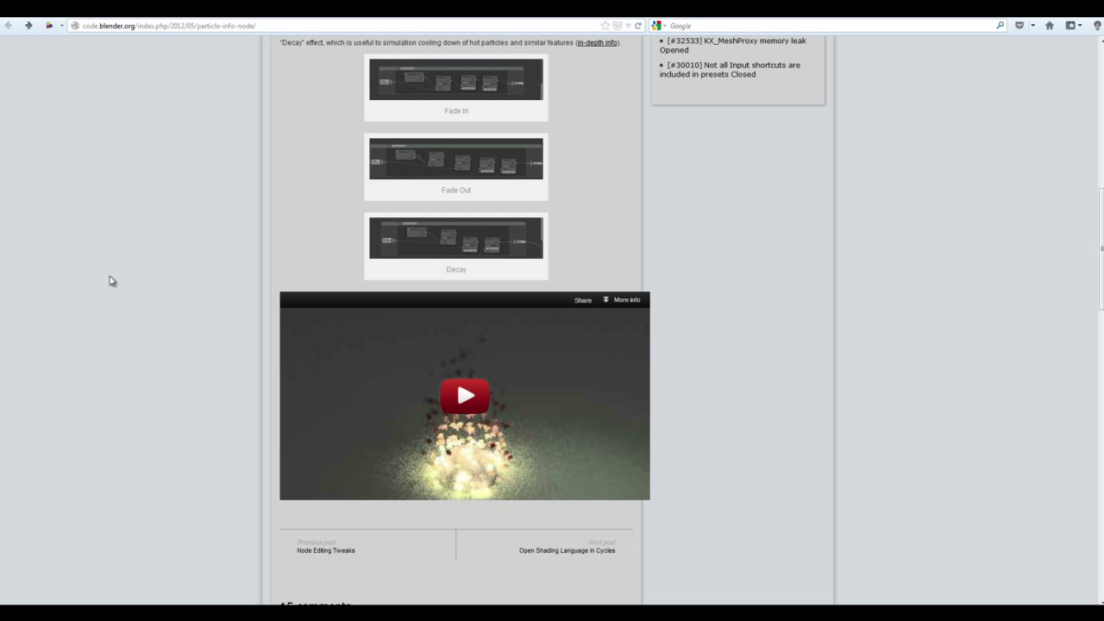
scroll(120, 285, up, 4)
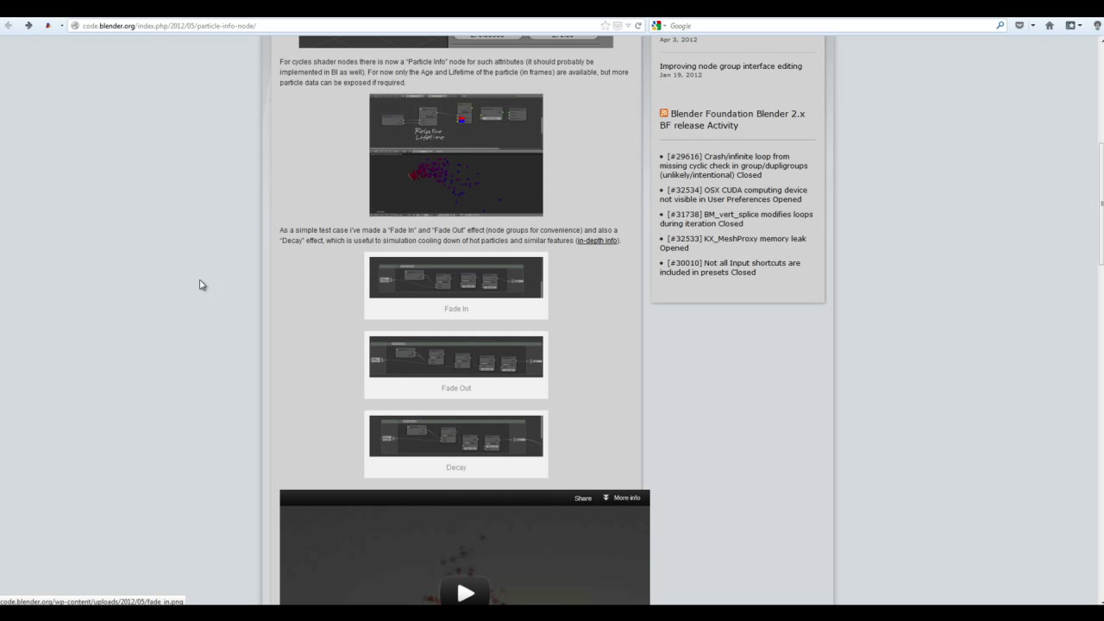
scroll(202, 319, up, 10)
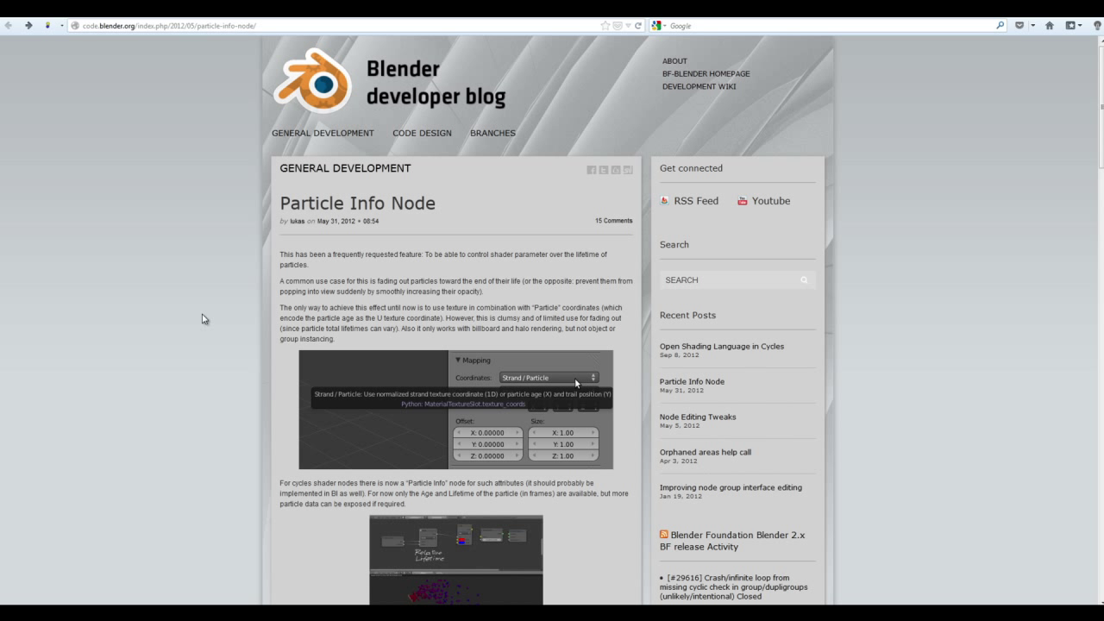
- Add a particle system to the tilted plane and play it to frame 50 to watch particles fall
key(alt+Tab)
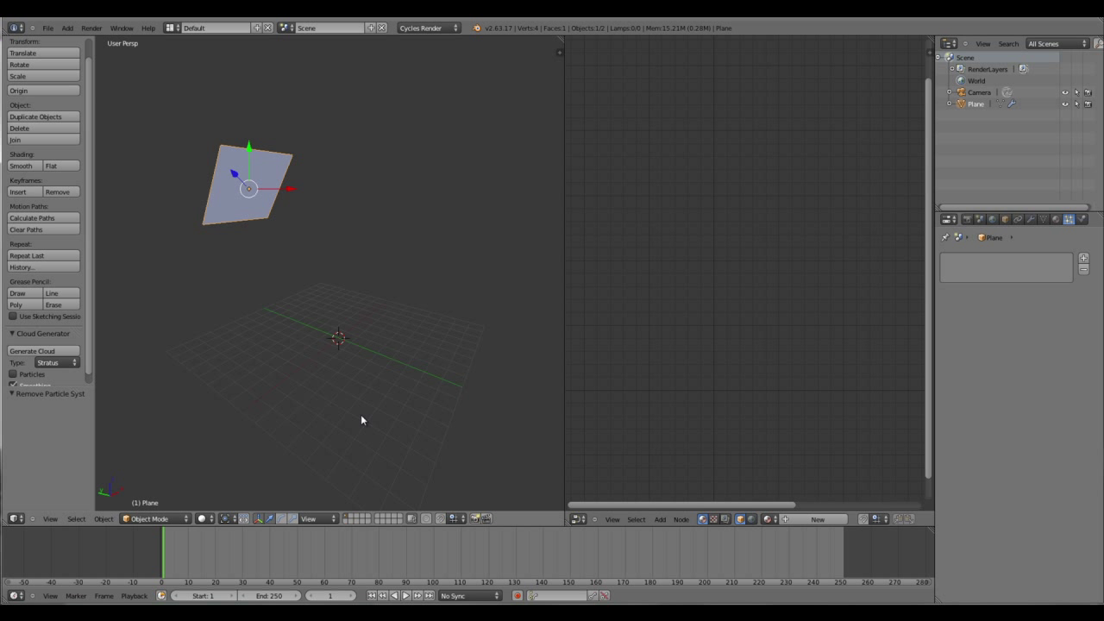
middle_drag(360, 420, 325, 353)
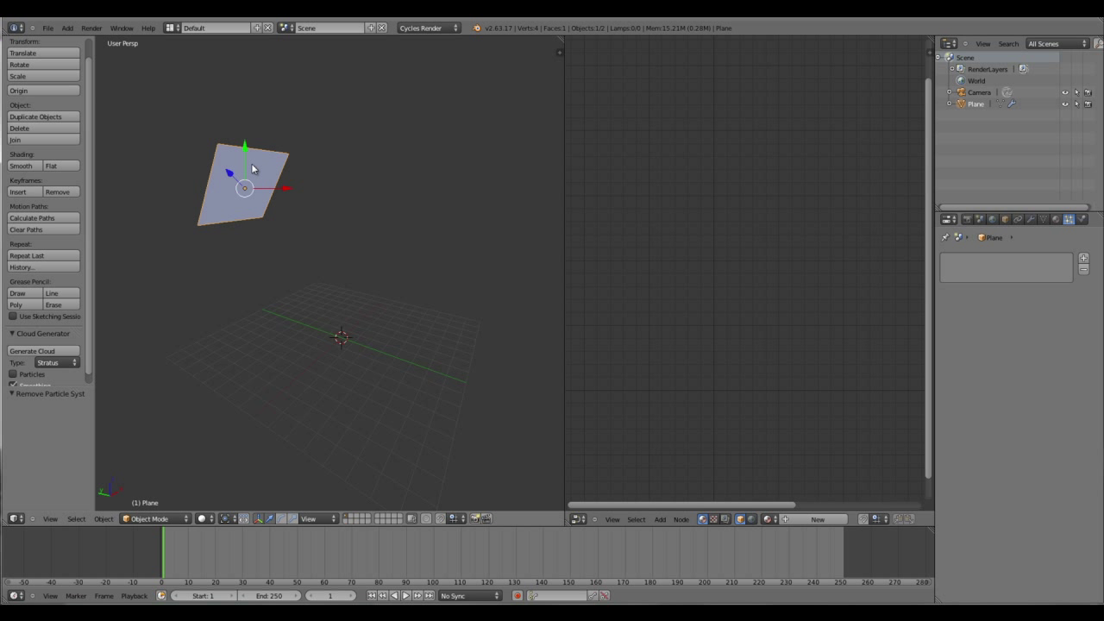
click(1084, 260)
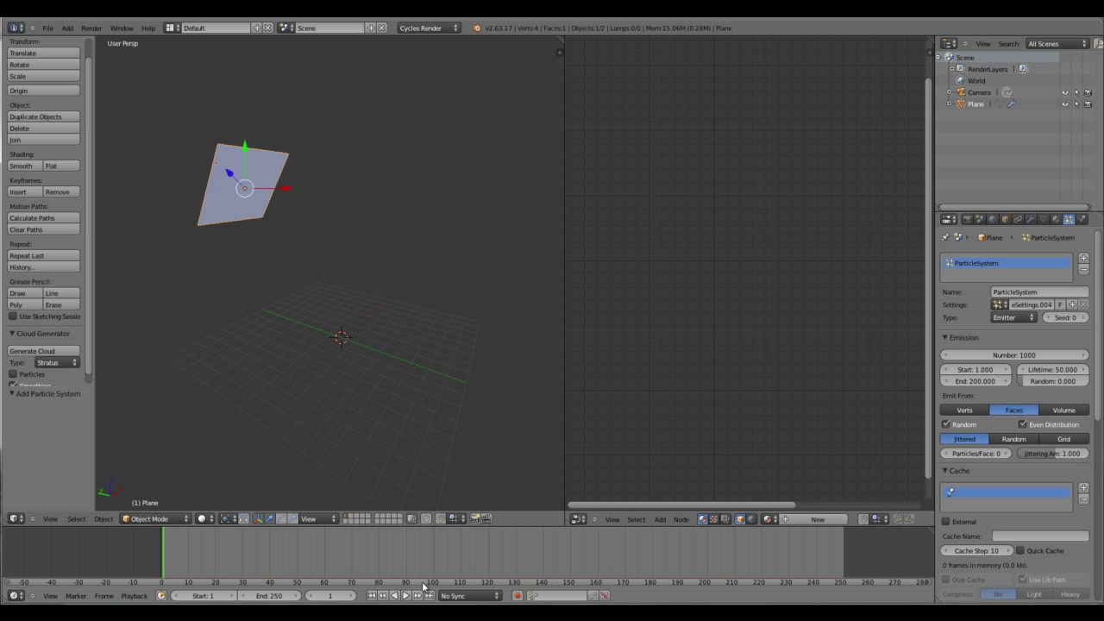
click(405, 595)
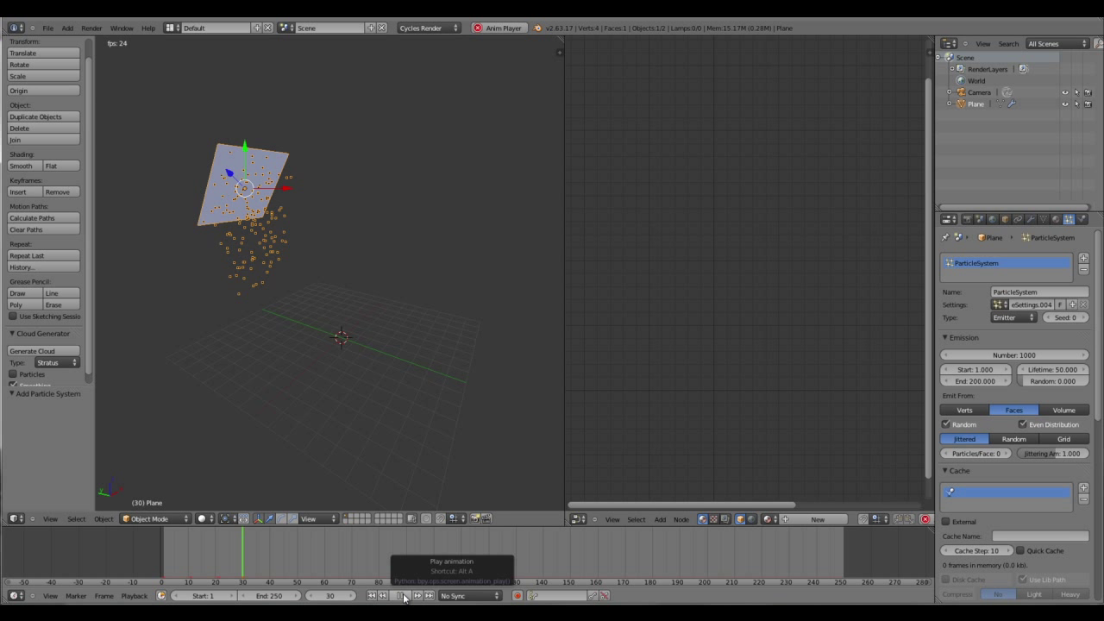
click(406, 596)
middle_drag(284, 417, 212, 238)
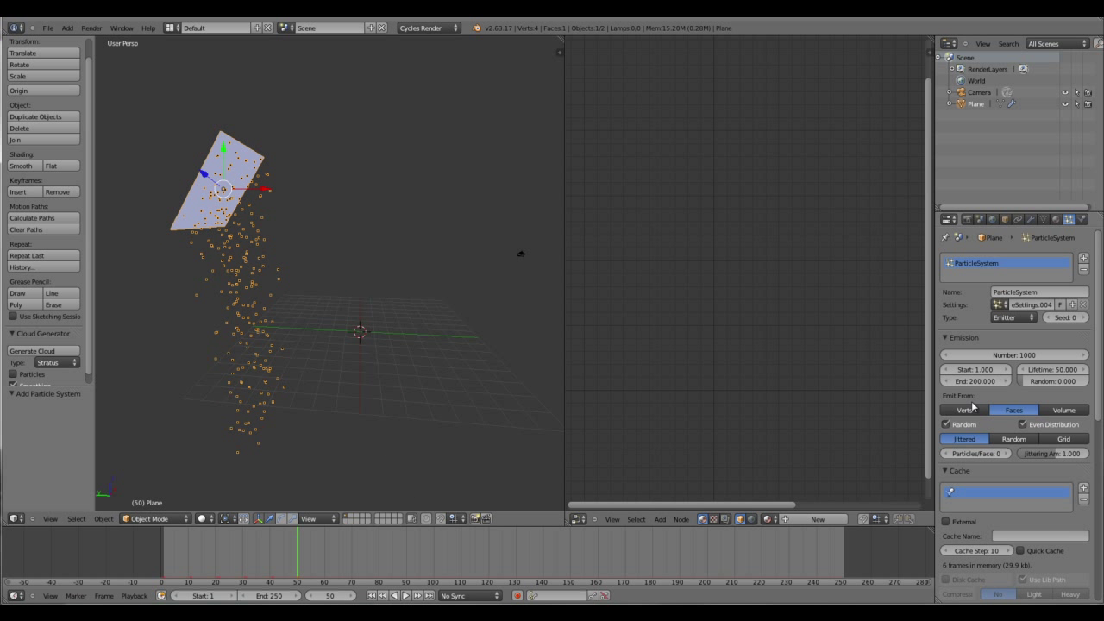
- Set the particle Normal velocity to 10 and replay the animation from the first frame
scroll(976, 441, down, 3)
scroll(983, 493, down, 4)
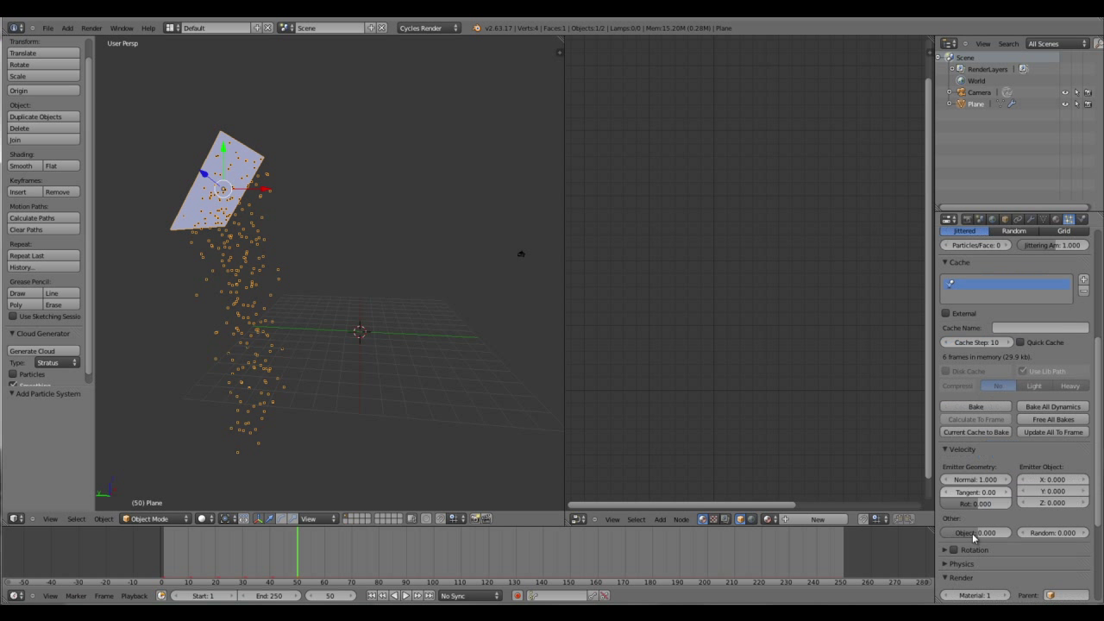
click(977, 482)
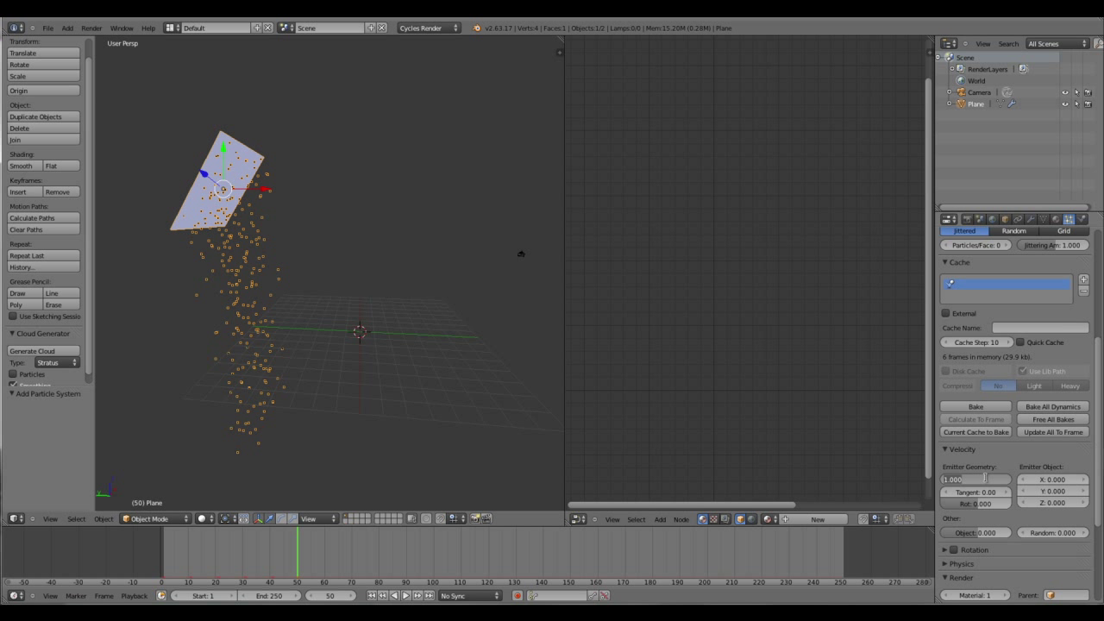
key(Return)
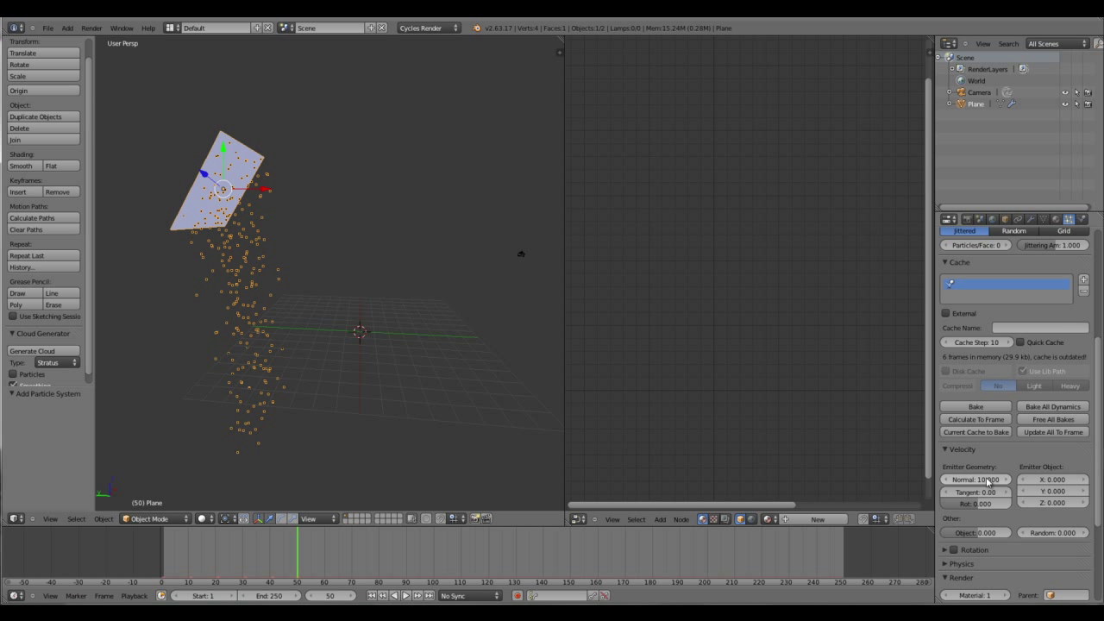
click(372, 596)
click(407, 597)
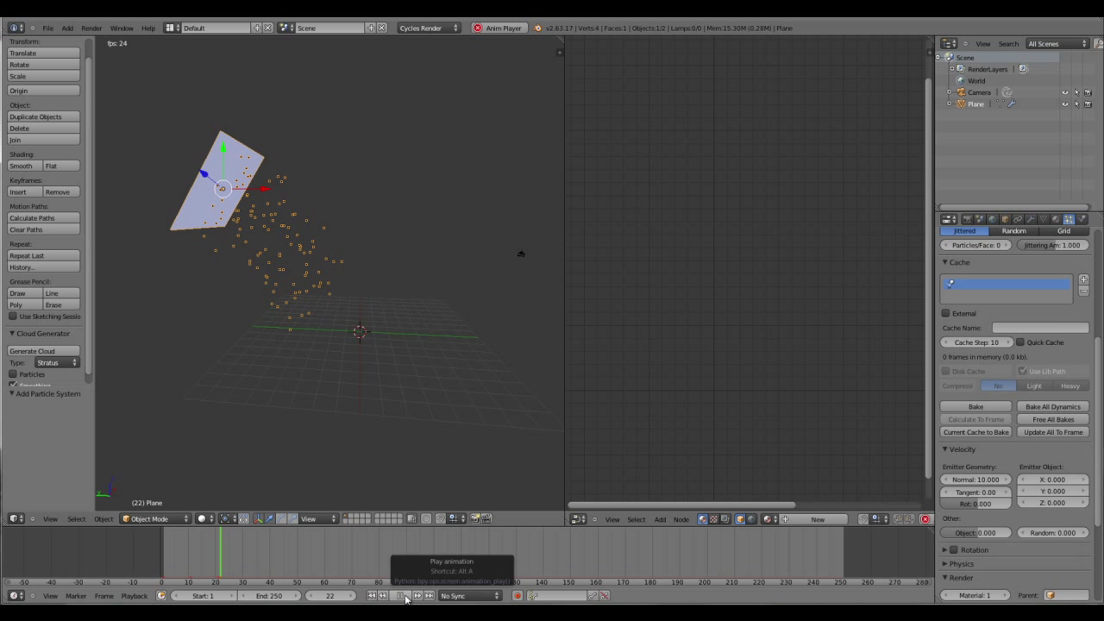
click(405, 596)
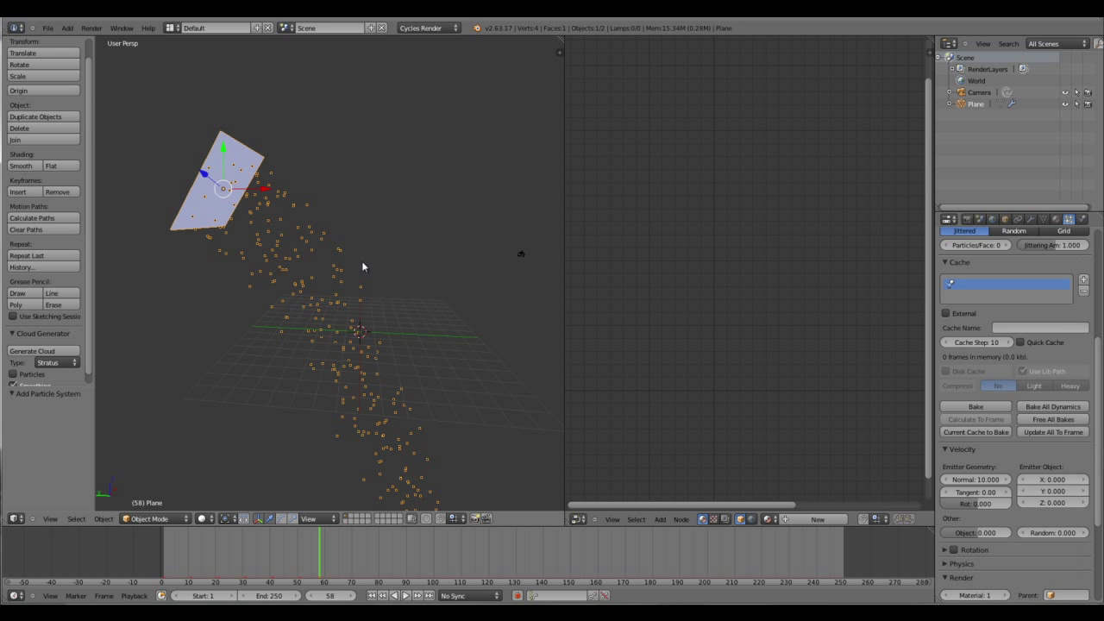
scroll(1029, 412, down, 3)
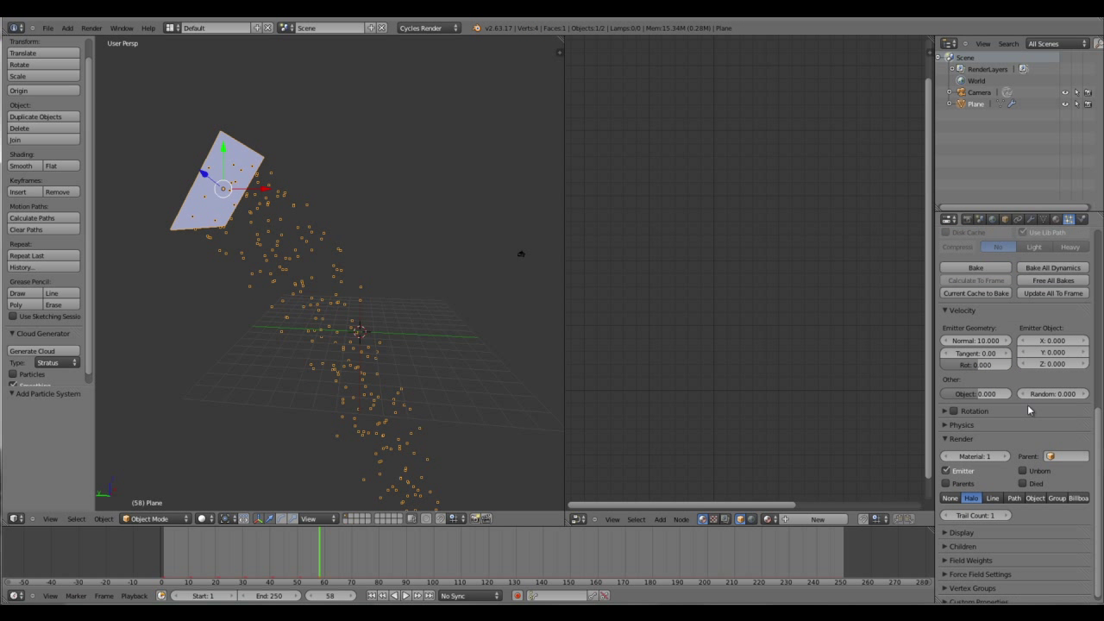
scroll(1031, 432, up, 8)
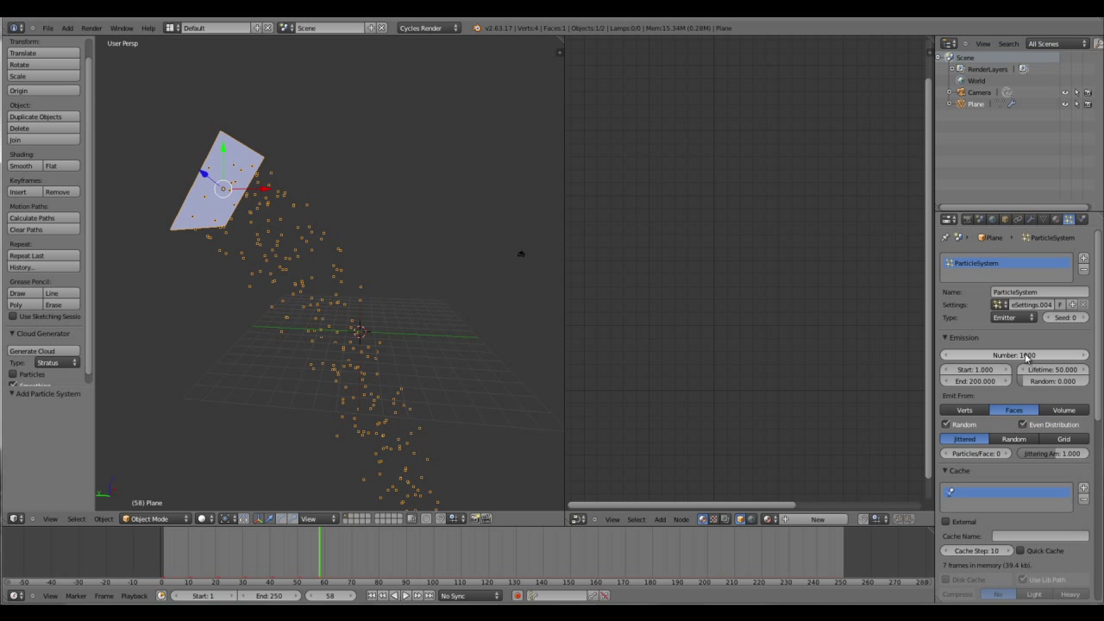
- Set the particle emission Number to 500 and Lifetime to 100, then rewind to frame 1
click(1018, 357)
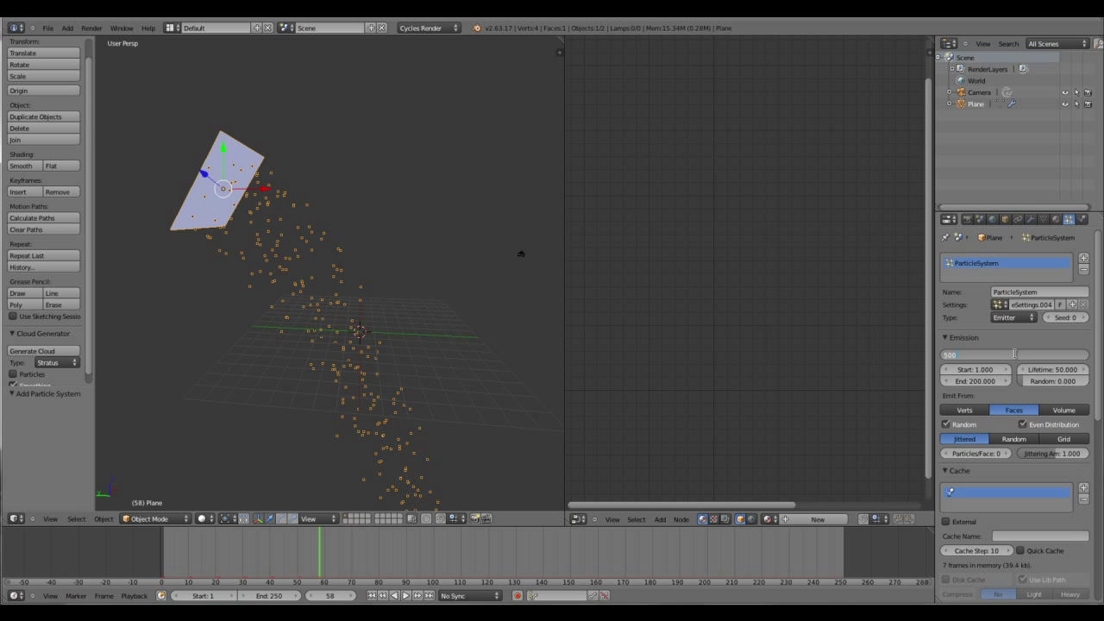
key(Return)
click(1053, 369)
text(1)
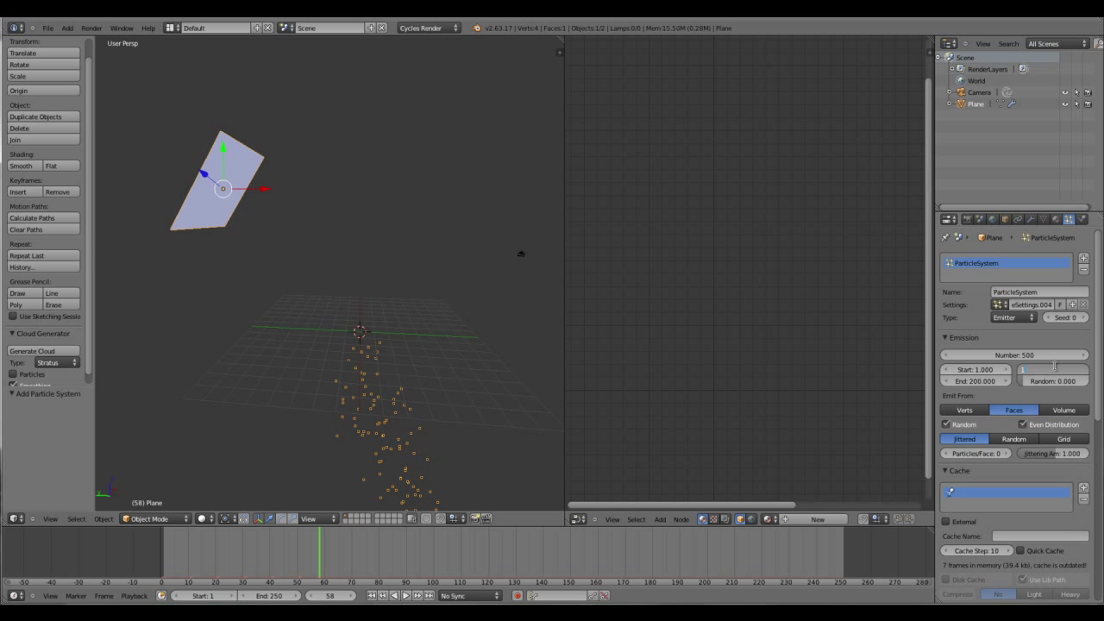
text(00)
key(Return)
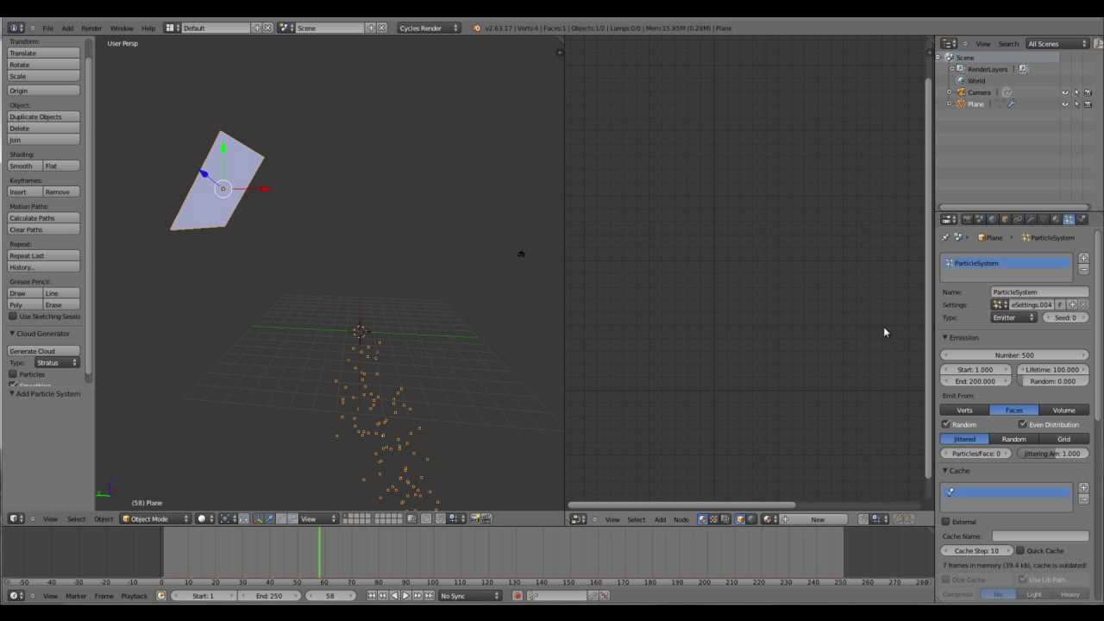
scroll(1013, 459, down, 5)
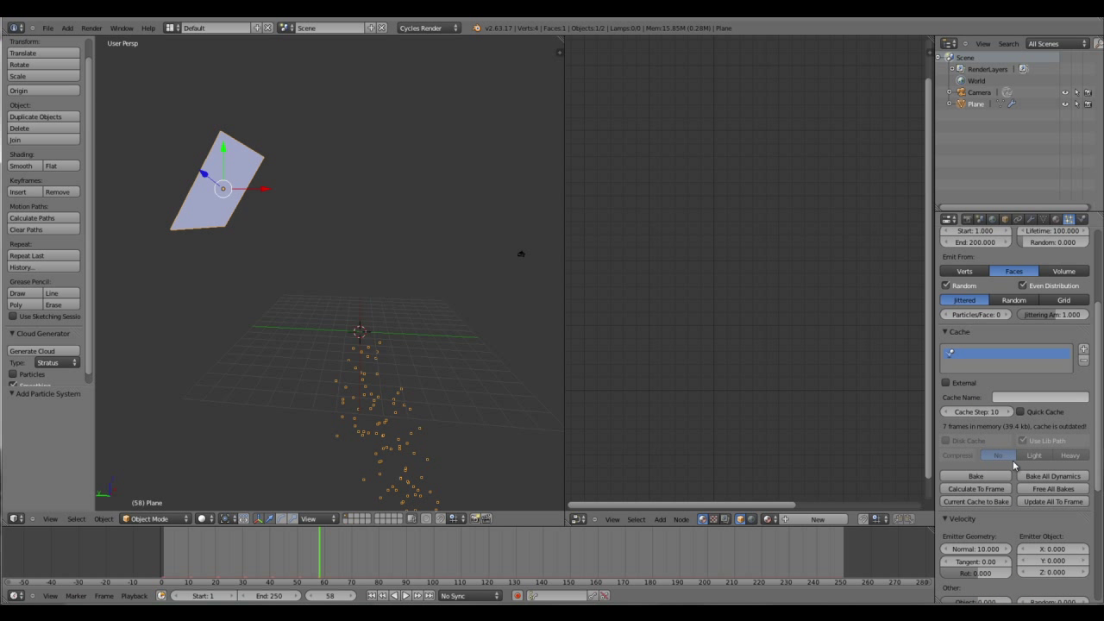
scroll(1013, 459, down, 6)
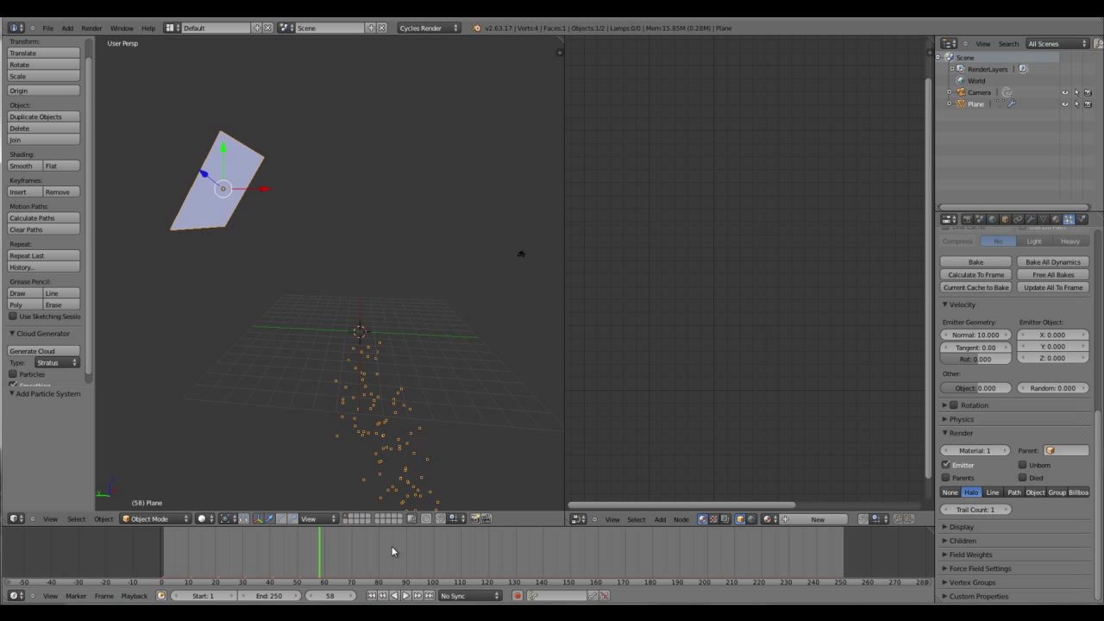
click(371, 596)
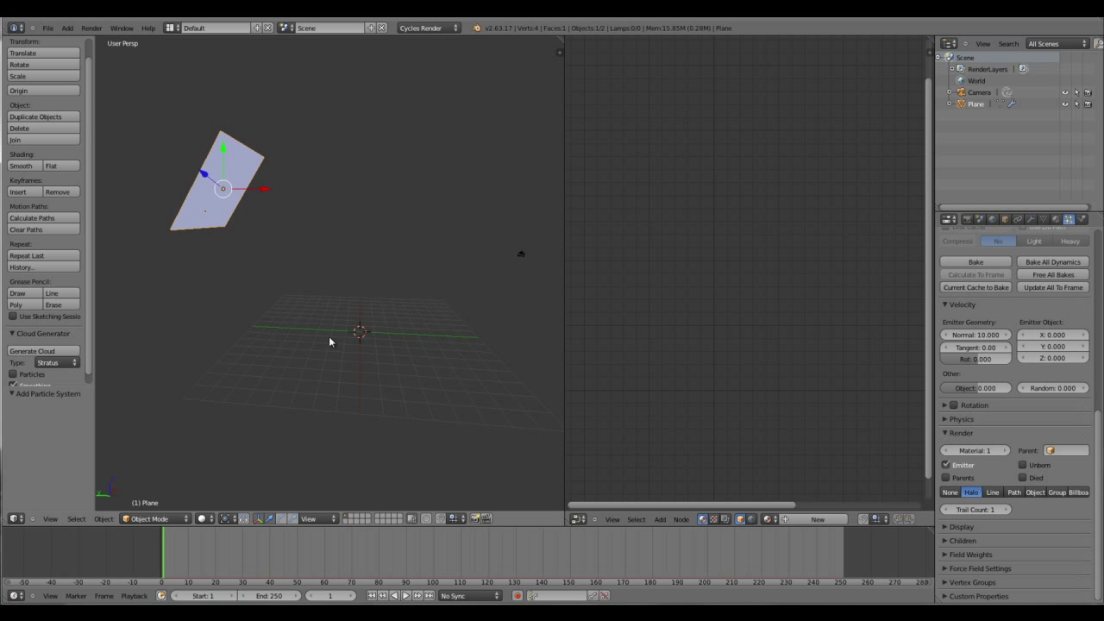
- Add a UV sphere, move it right along X, and reselect the particle-emitting plane
key(shift+a)
mouse_move(270, 344)
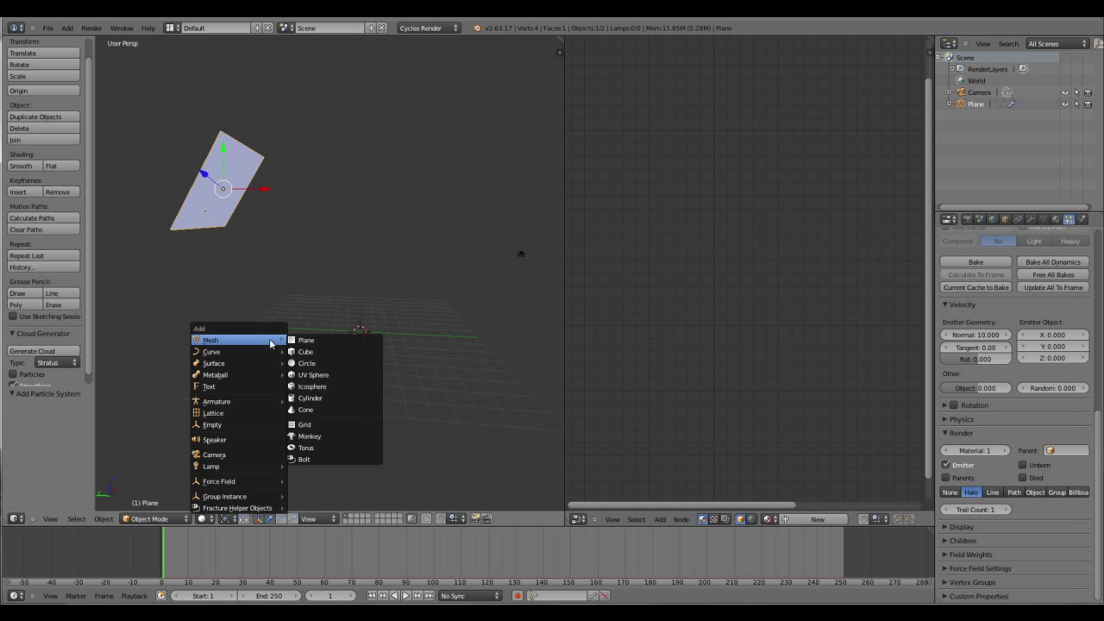
click(321, 376)
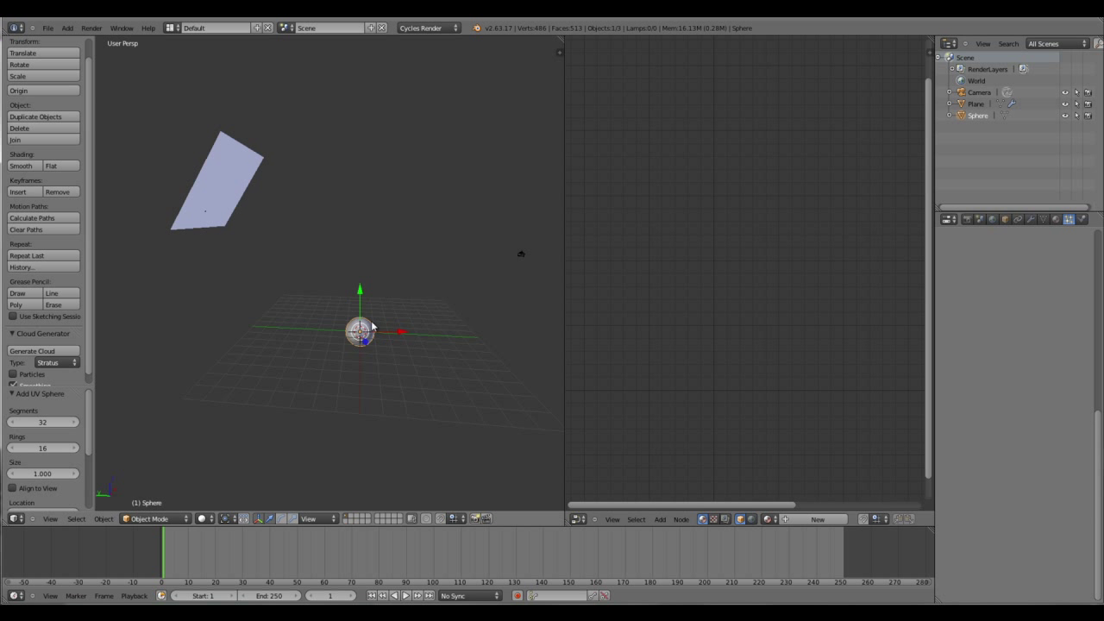
drag(402, 333, 471, 341)
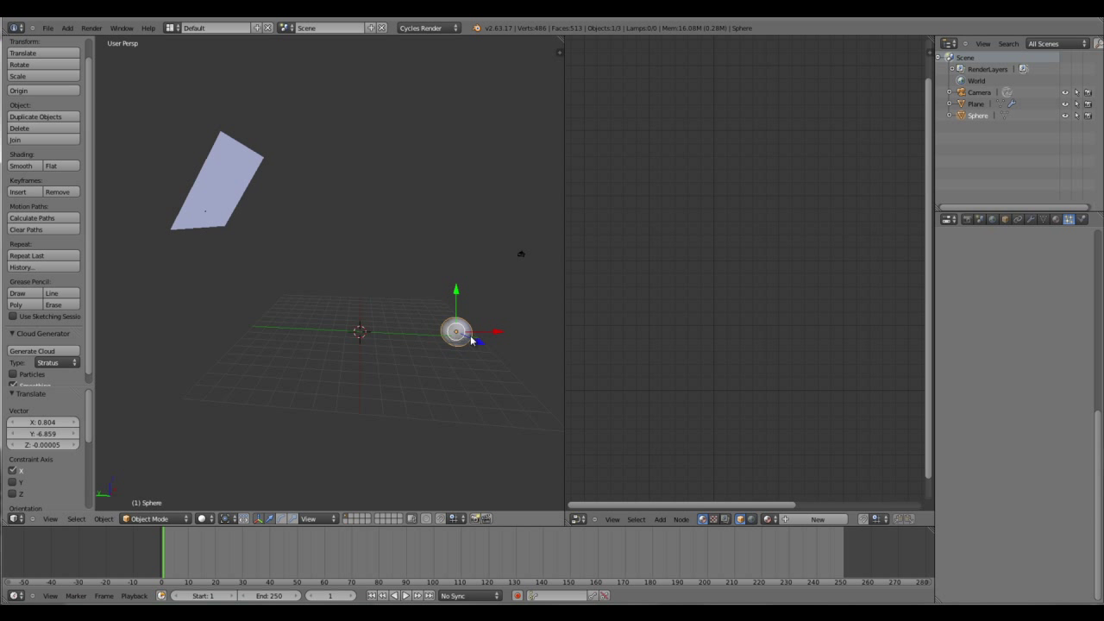
right_click(226, 190)
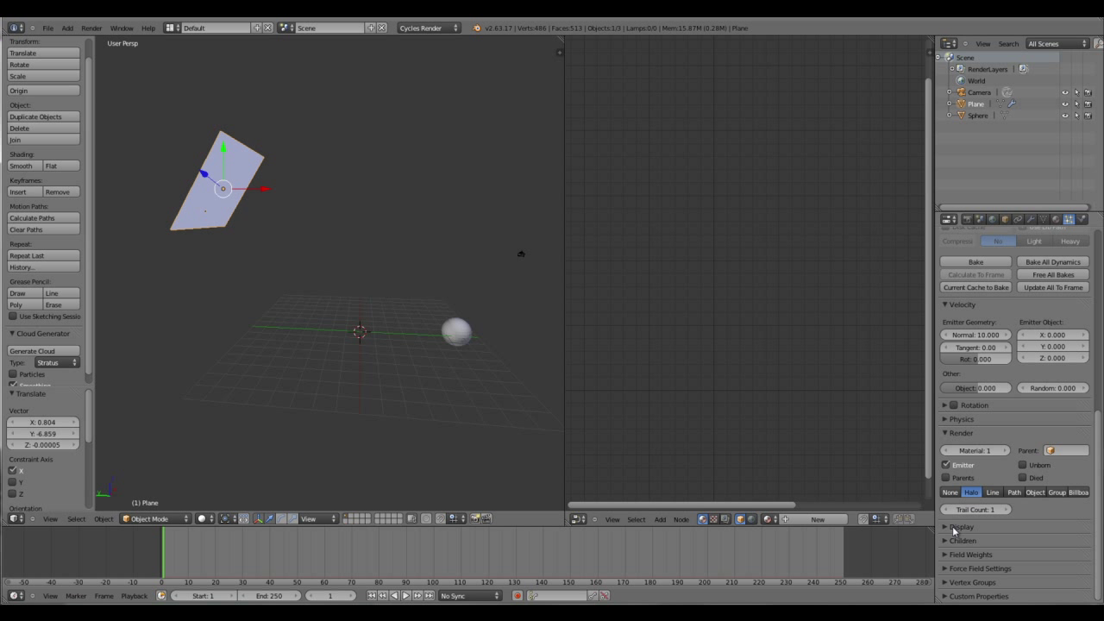
- Render the plane's particles as instances of the Sphere object and preview the playback
click(1035, 492)
click(1018, 508)
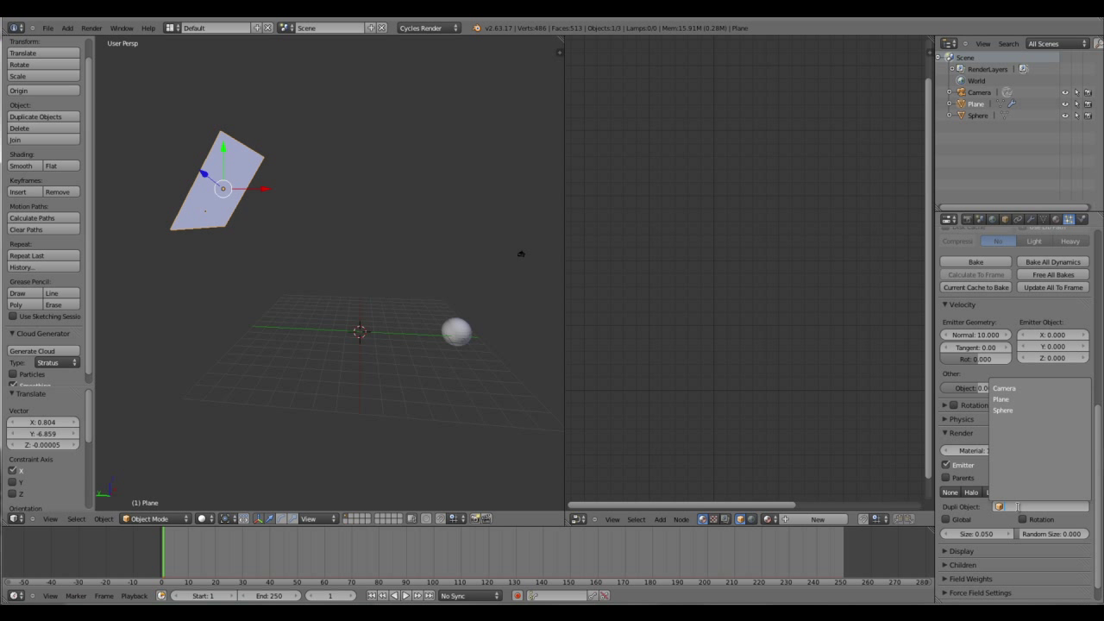
click(1008, 411)
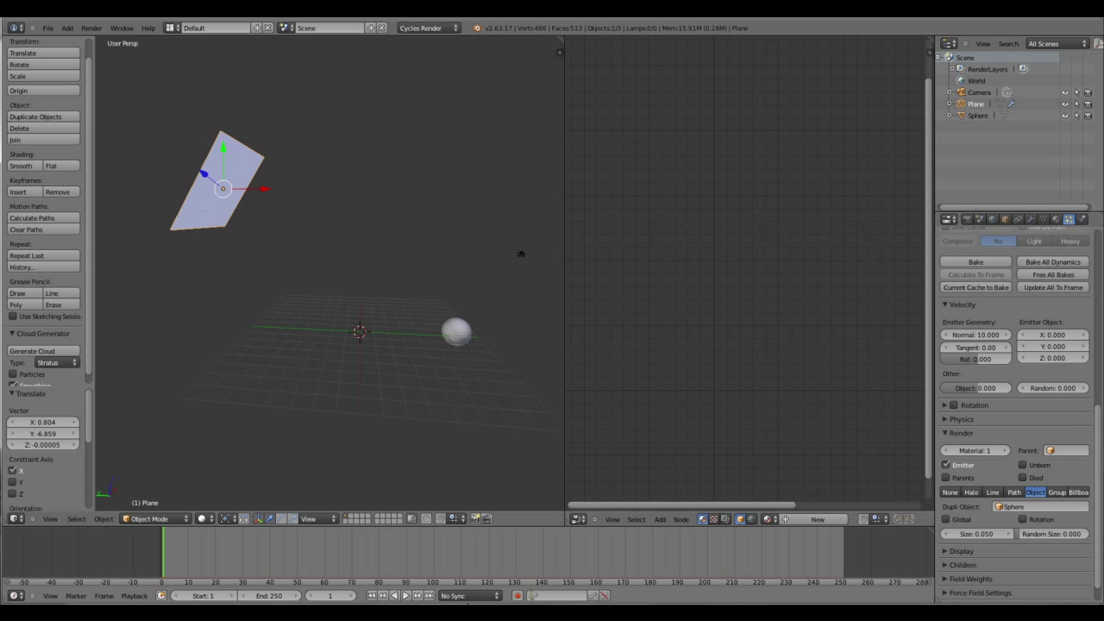
click(405, 595)
key(alt+a)
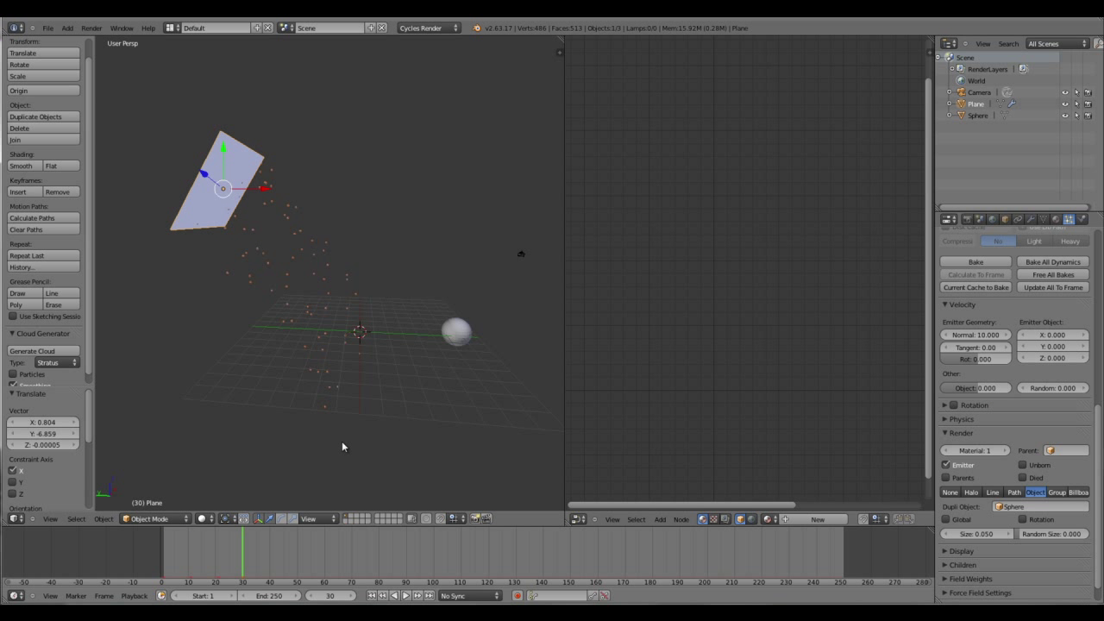
- Set the particle physics Size to 0.2 and replay the animation from frame 1
click(946, 421)
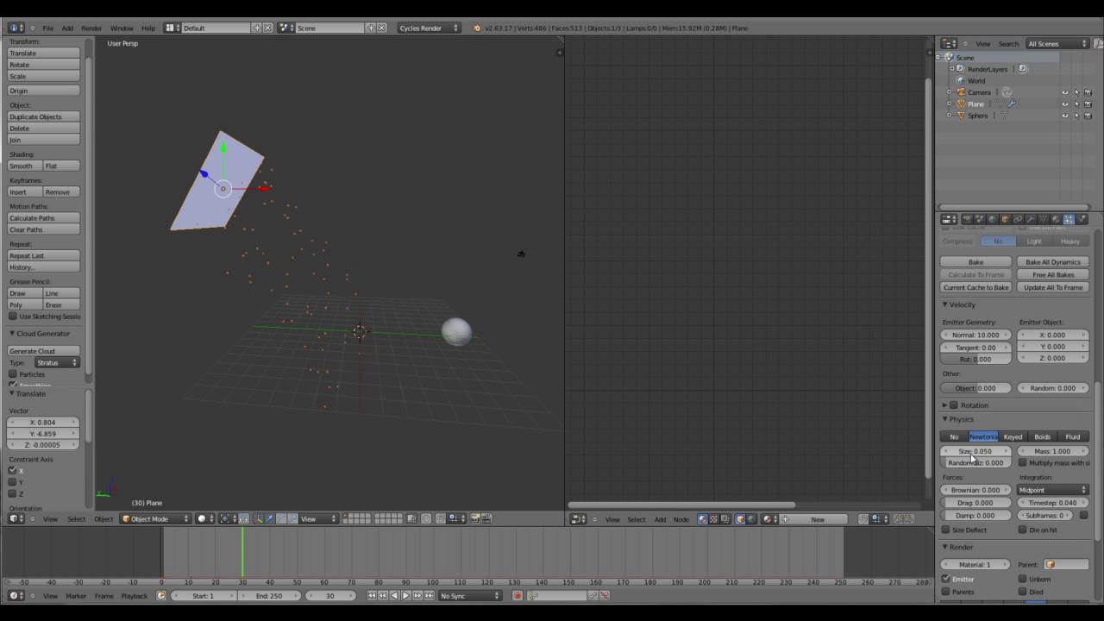
click(973, 453)
text(0.2)
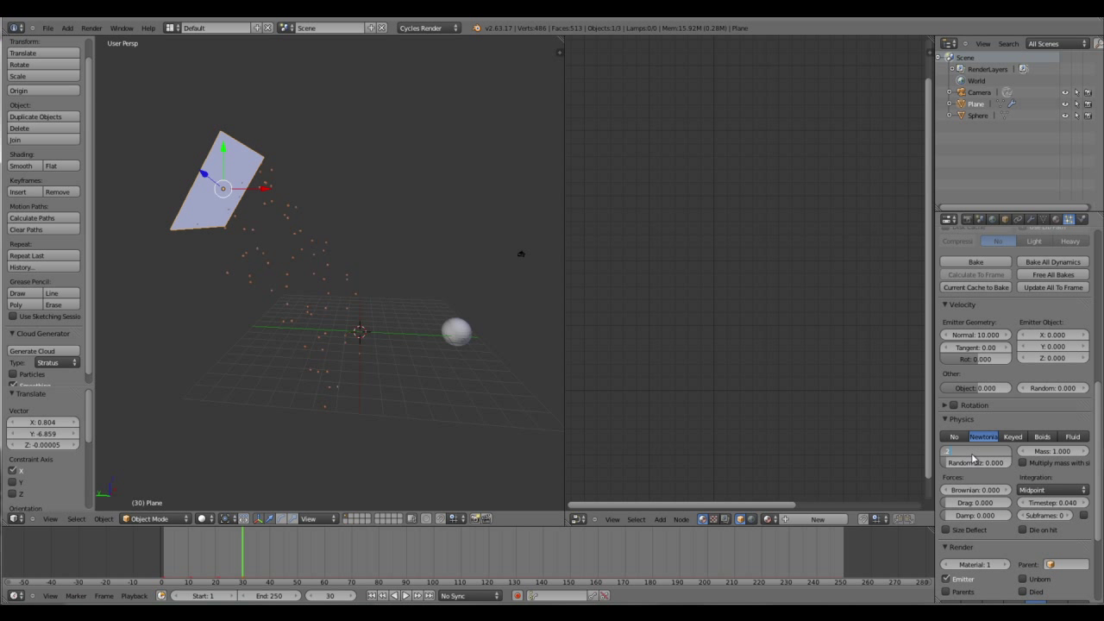
key(Return)
middle_drag(388, 378, 365, 412)
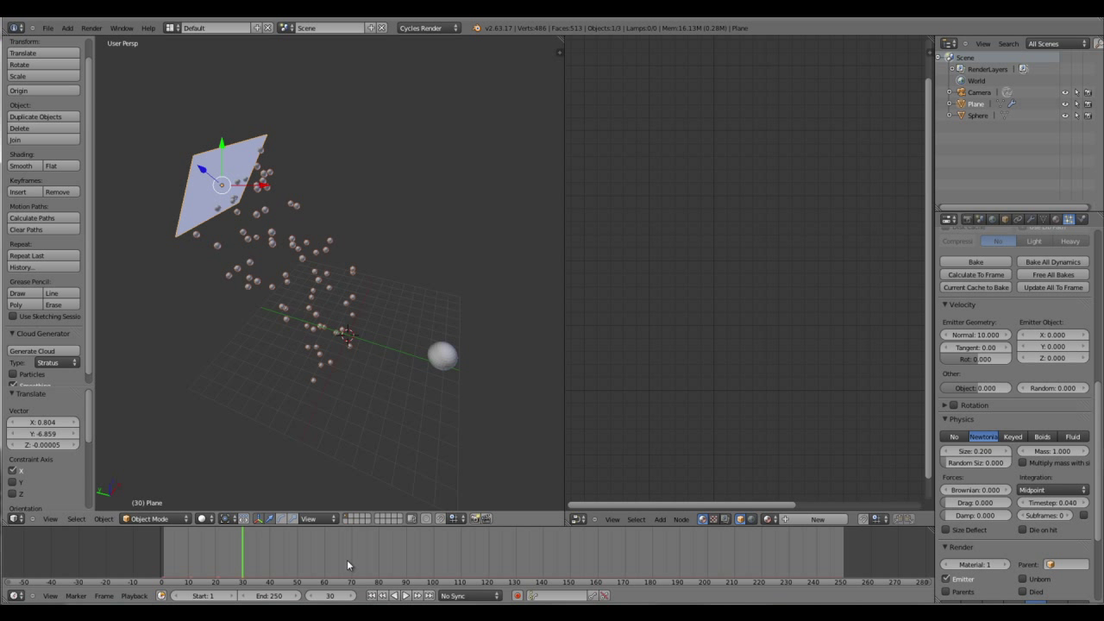
click(372, 596)
click(405, 597)
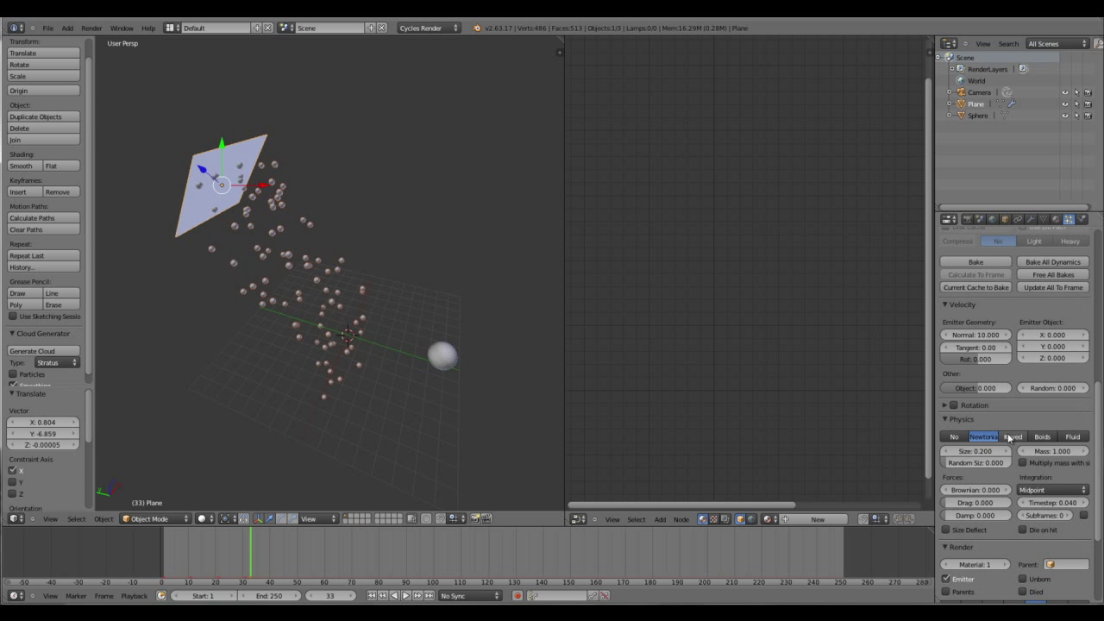
- Scrub and orbit to preview the sphere-particle simulation, then rewind to frame 1
scroll(1009, 439, up, 6)
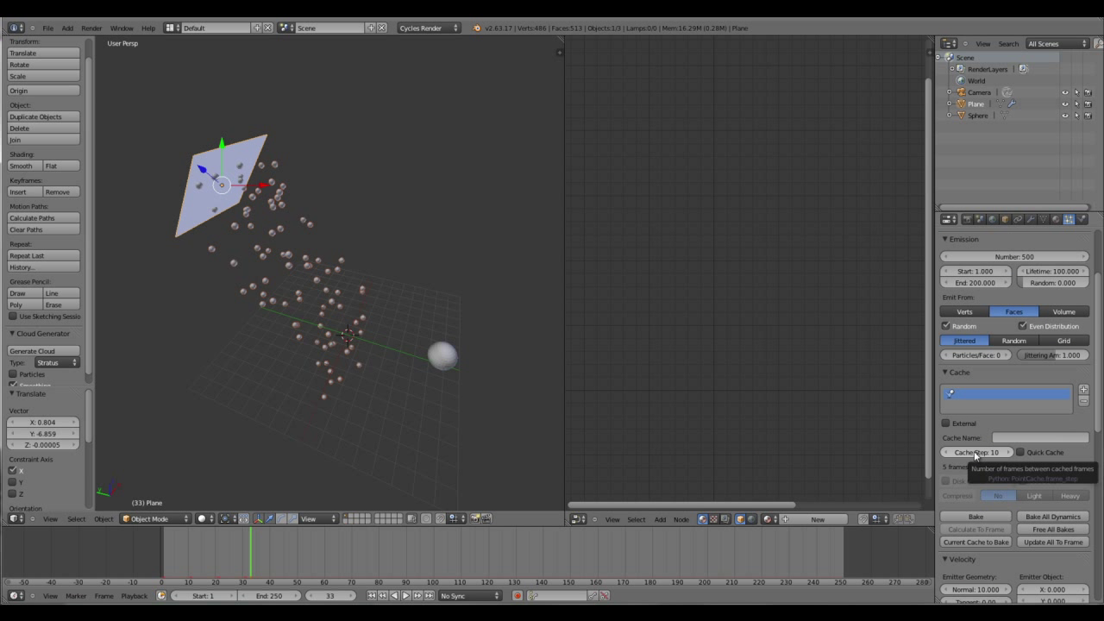
mouse_move(580, 566)
mouse_down()
mouse_move(697, 552)
mouse_move(432, 552)
mouse_move(777, 554)
mouse_move(566, 560)
mouse_up()
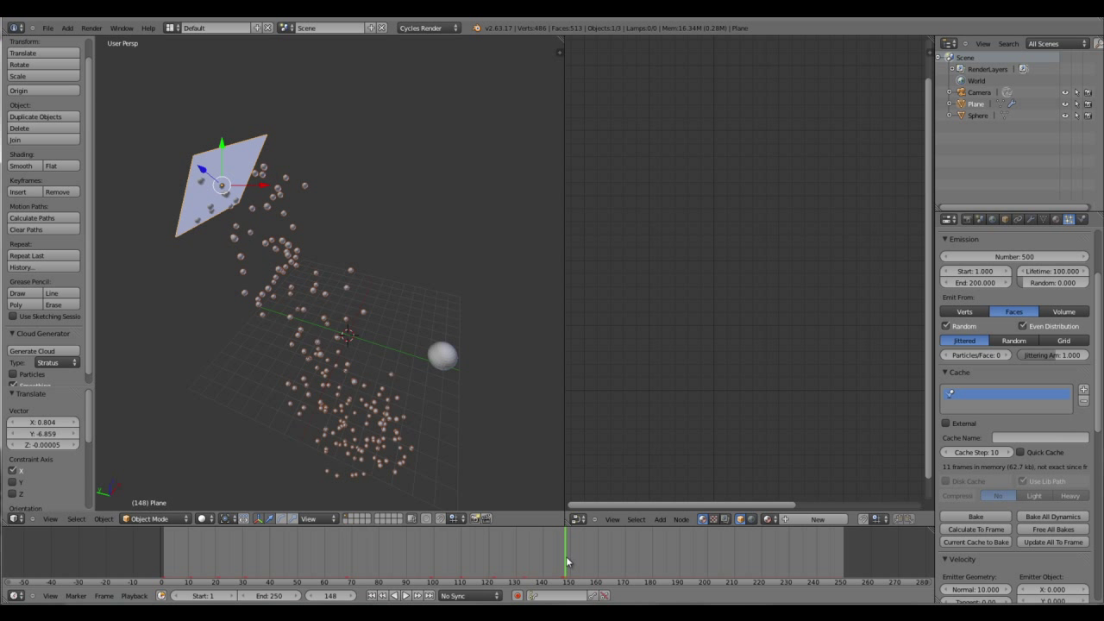
mouse_move(311, 363)
middle_down()
mouse_move(326, 352)
mouse_move(326, 377)
middle_up()
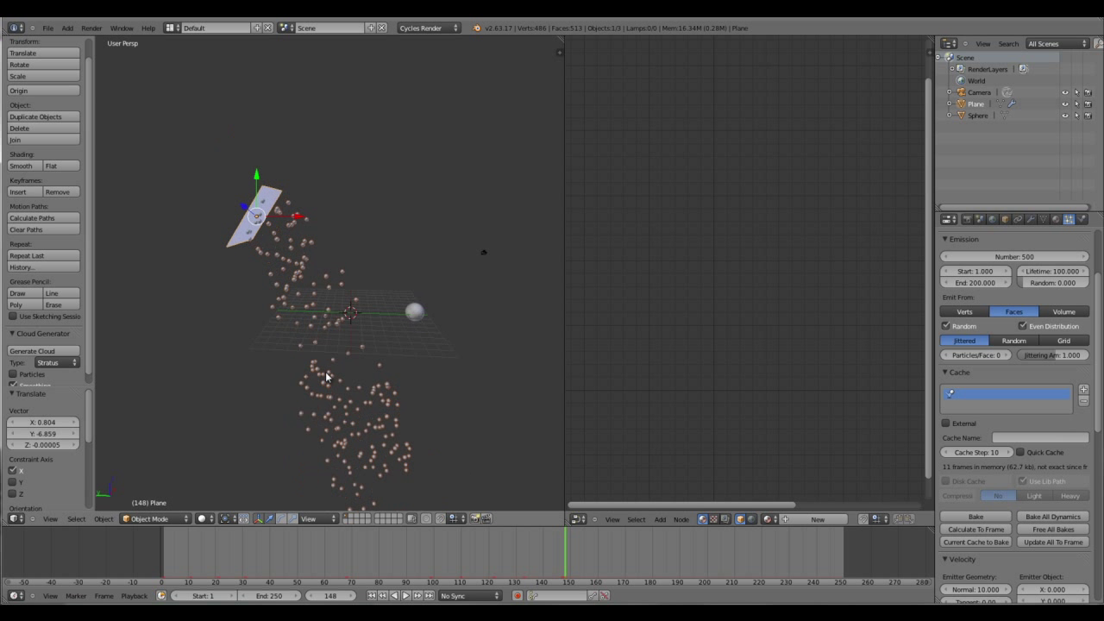
click(372, 596)
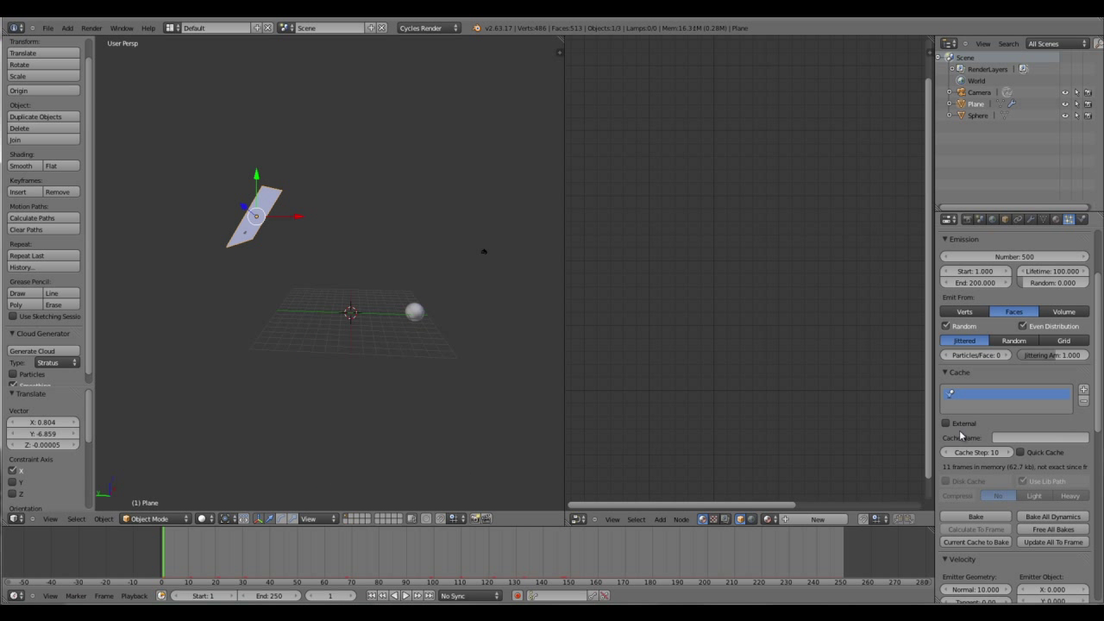
- Set cache name 1 and cache step 1, bake the 250-frame simulation, and scrub through it
click(1019, 438)
text(1)
key(Return)
click(981, 454)
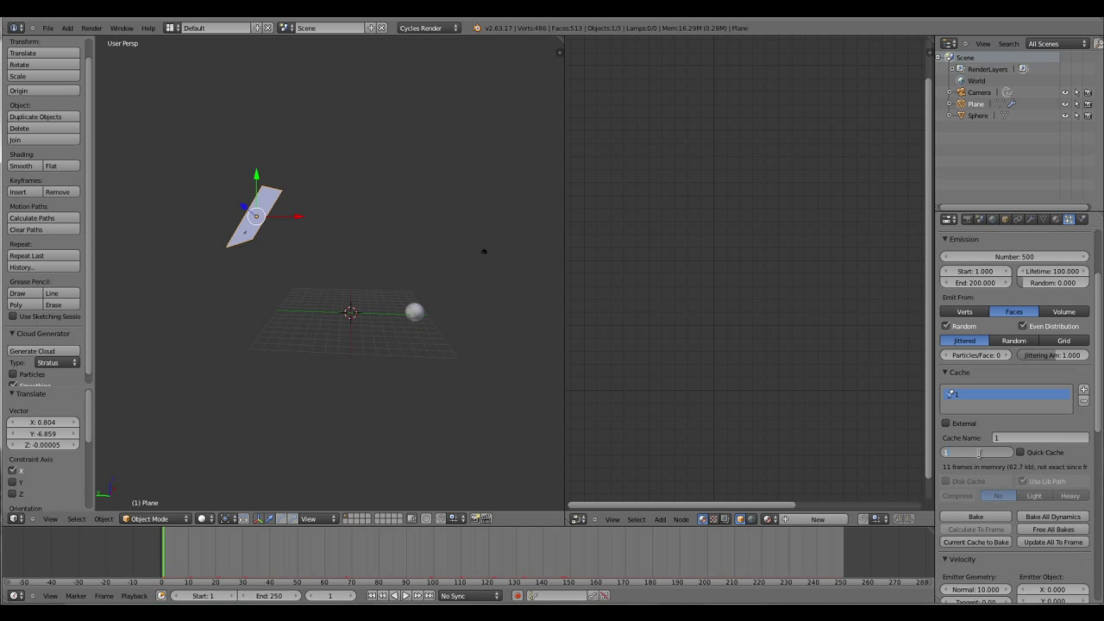
text(1)
key(Return)
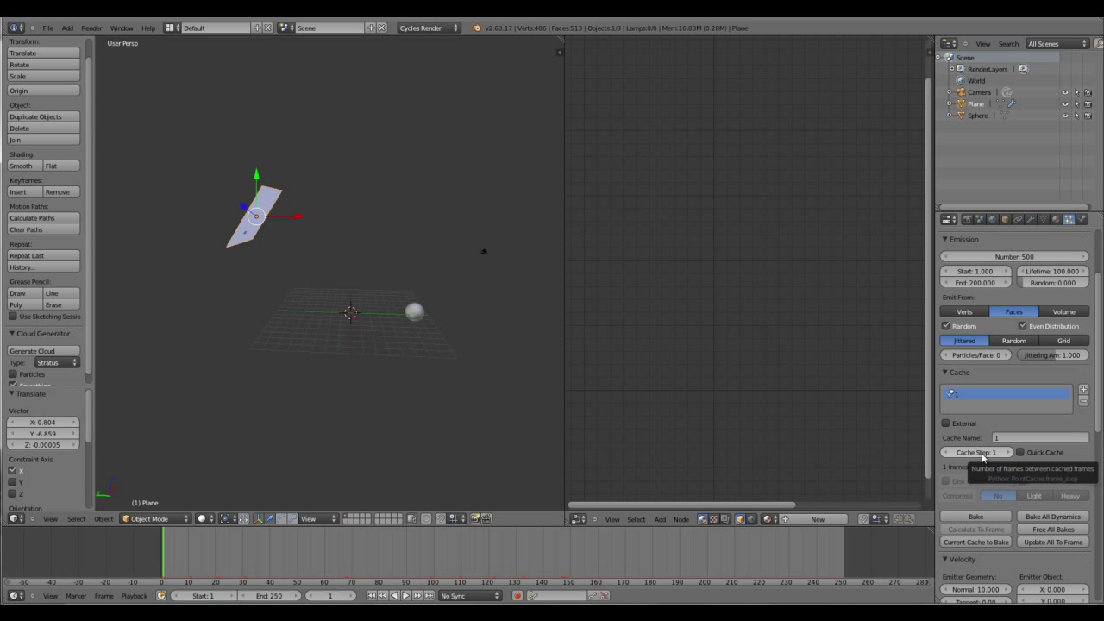
click(976, 516)
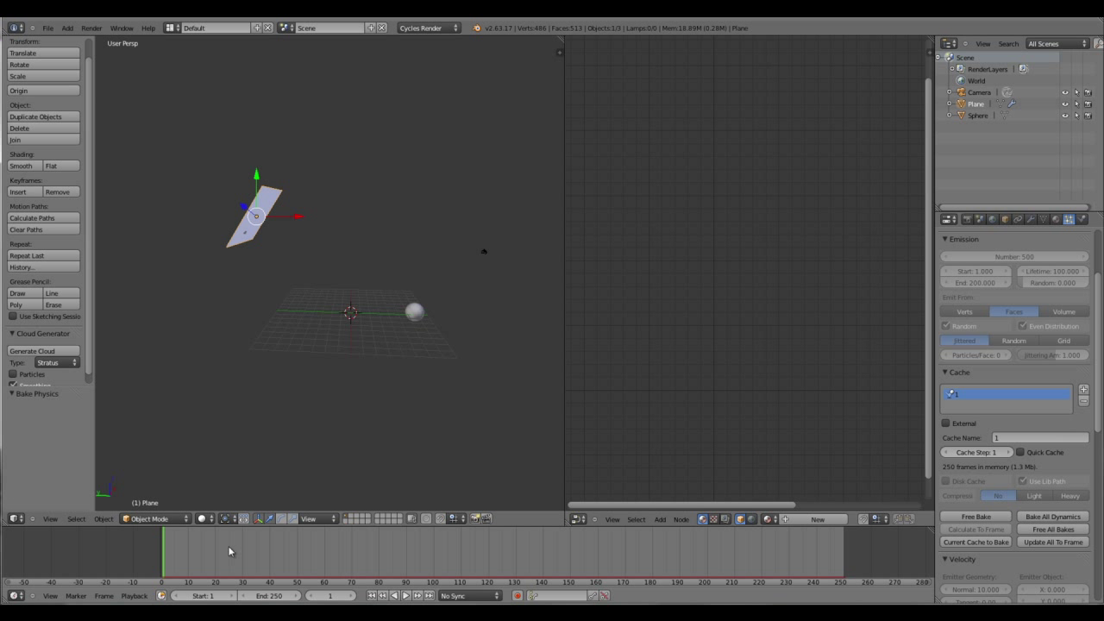
drag(229, 547, 770, 556)
drag(688, 564, 543, 561)
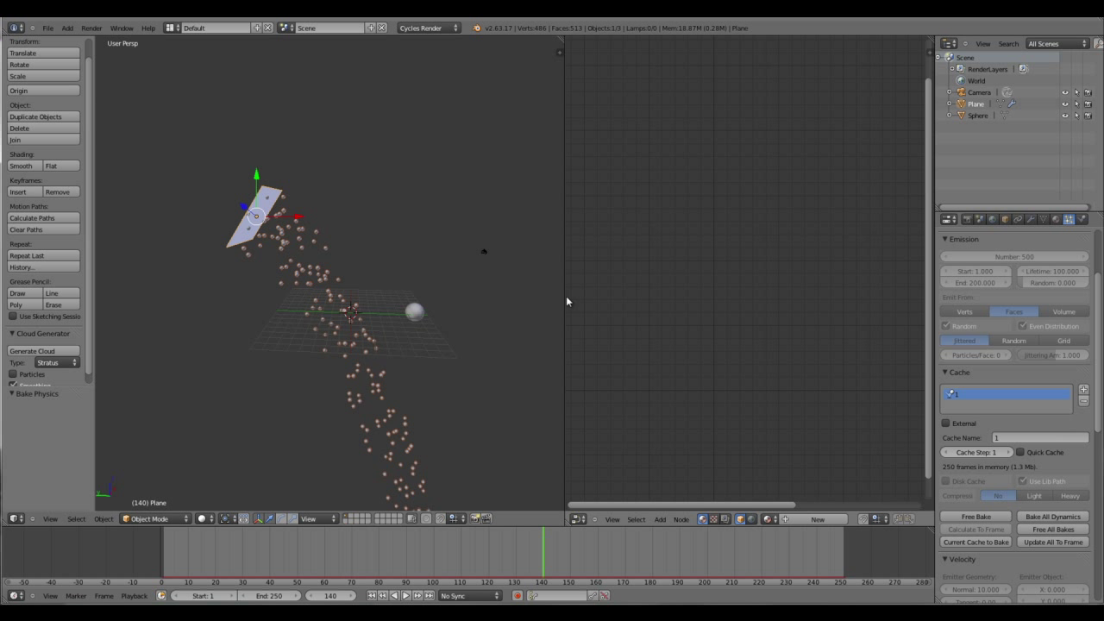
- Give the Sphere a new Material.002 with a Diffuse BSDF and switch the viewport to Rendered
click(578, 518)
right_click(415, 311)
click(1056, 220)
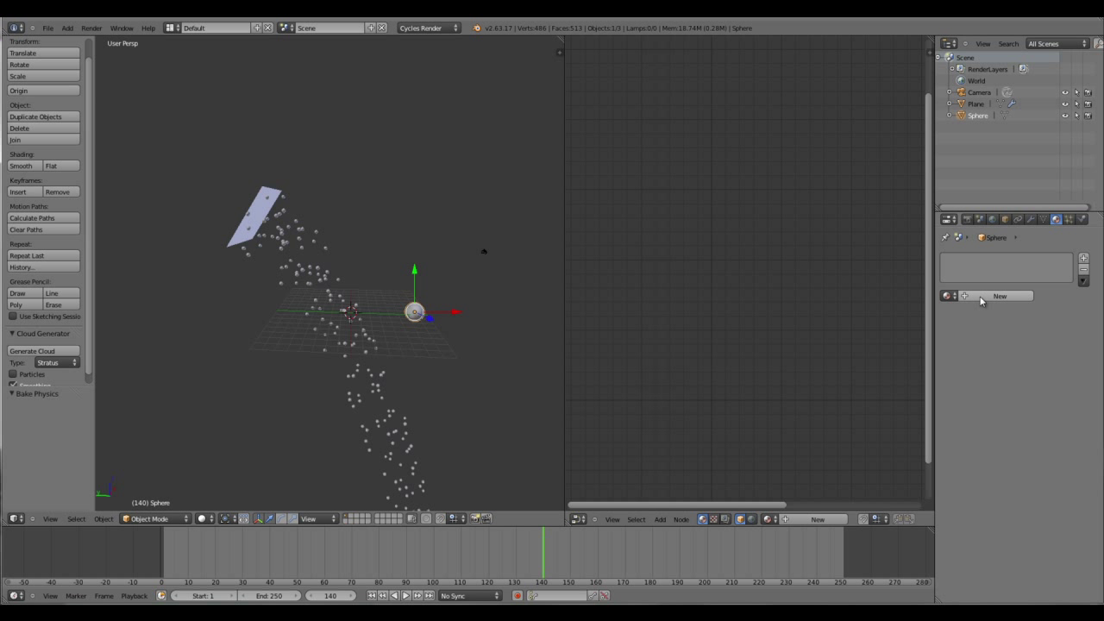
click(1000, 295)
key(Home)
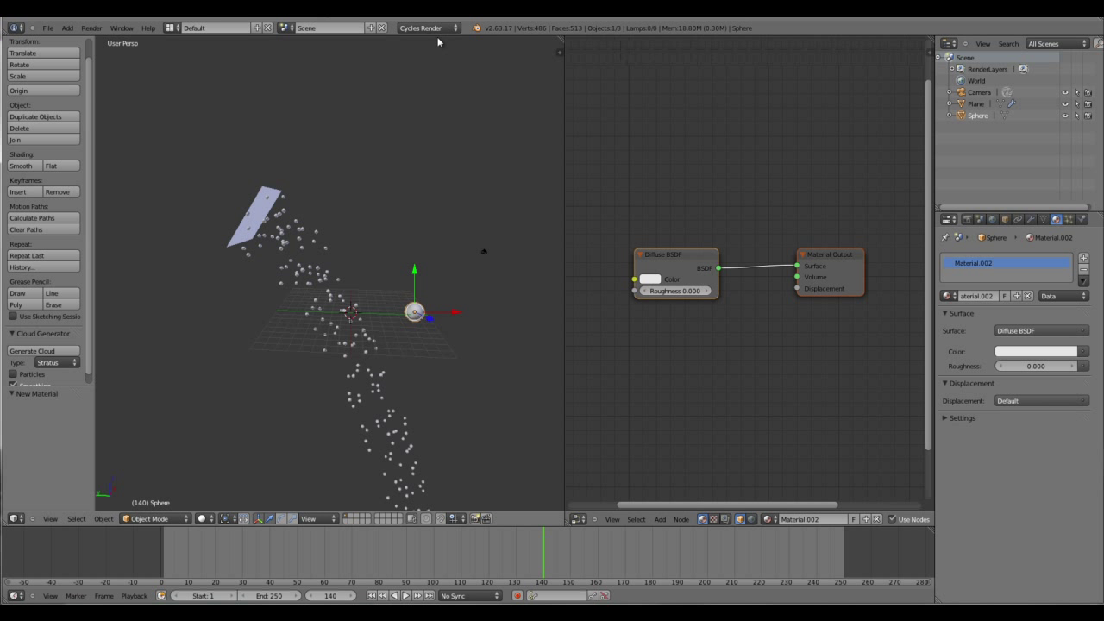
click(202, 518)
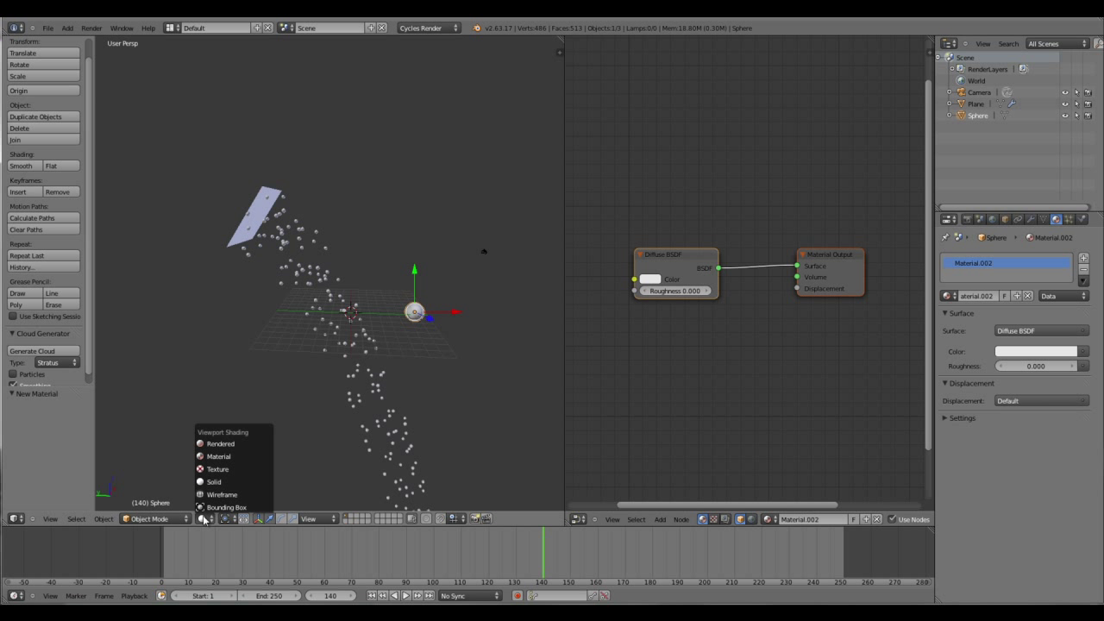
click(216, 446)
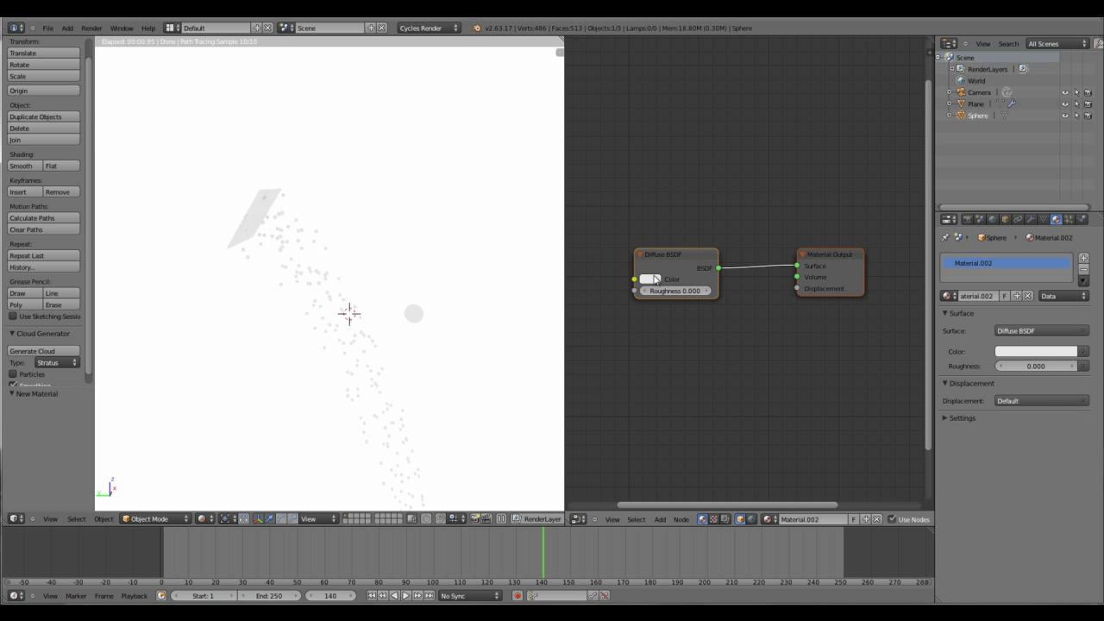
- Set the Diffuse BSDF colour to red (R 0.8, G 0, B 0.023) so particles render red
click(656, 281)
click(683, 200)
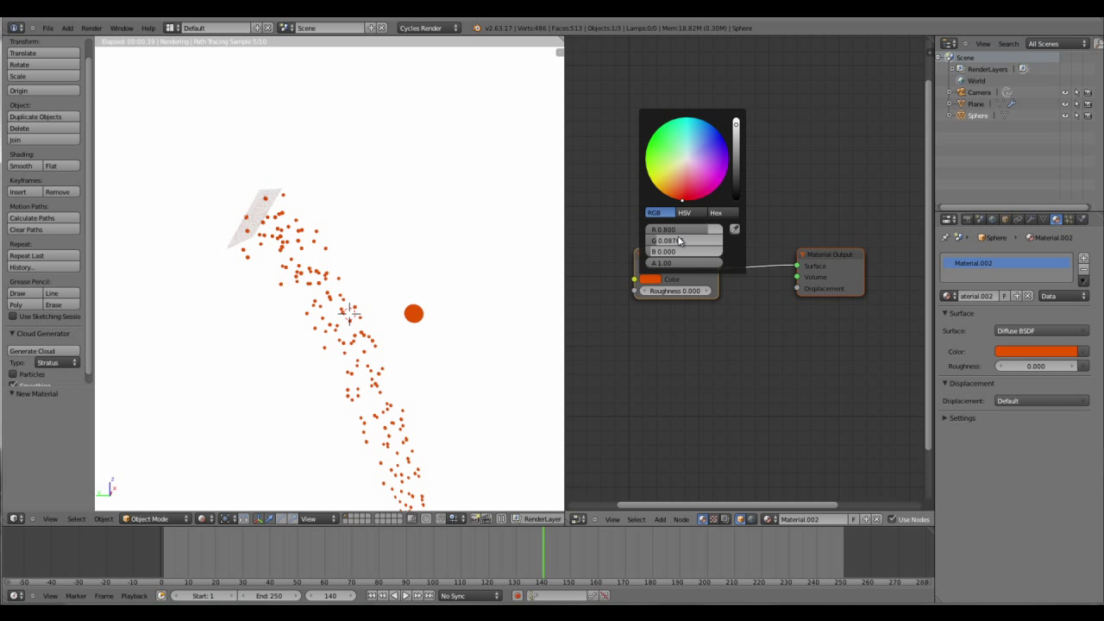
click(653, 281)
drag(688, 203, 690, 229)
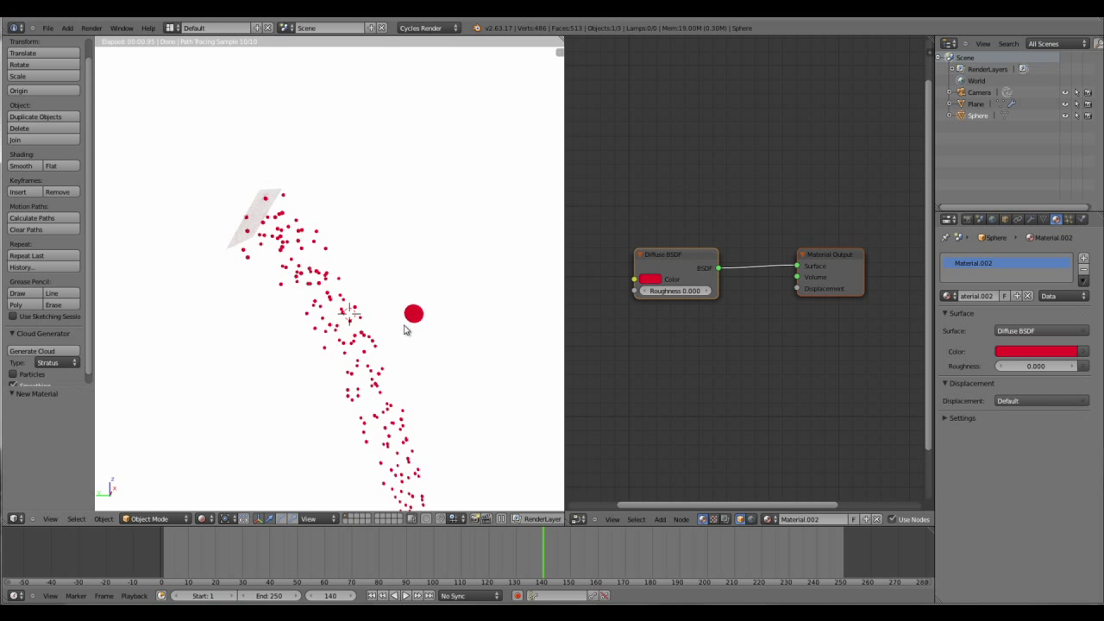
middle_drag(407, 324, 256, 264)
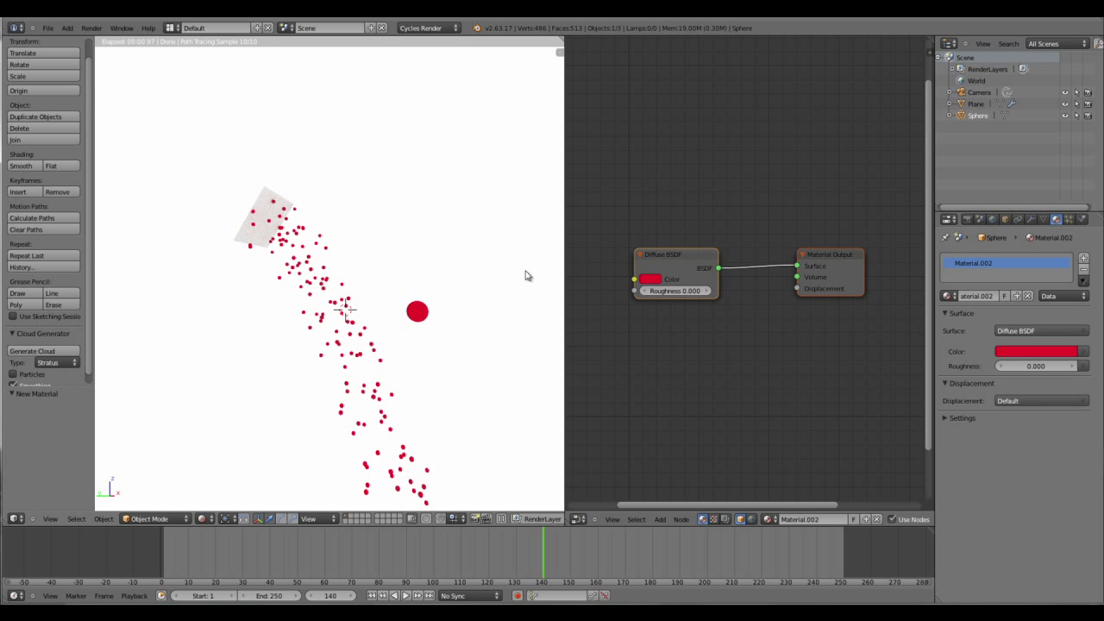
- Add an unconnected Particle Info node (Index, Age, Lifetime outputs) to the sphere's material node tree
middle_drag(633, 377, 710, 377)
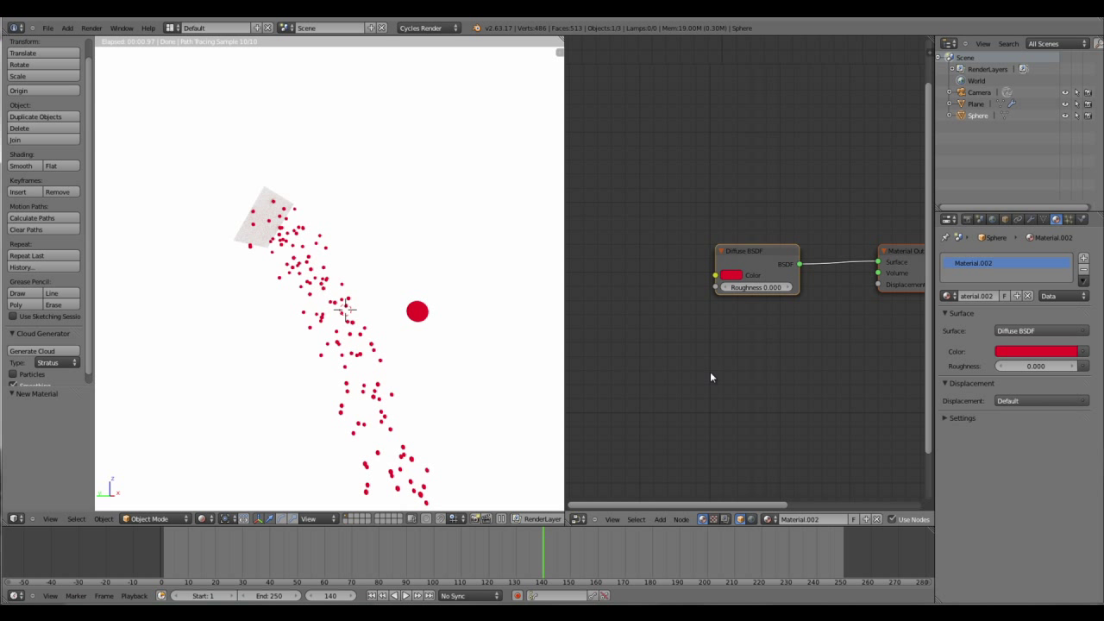
middle_drag(646, 364, 702, 393)
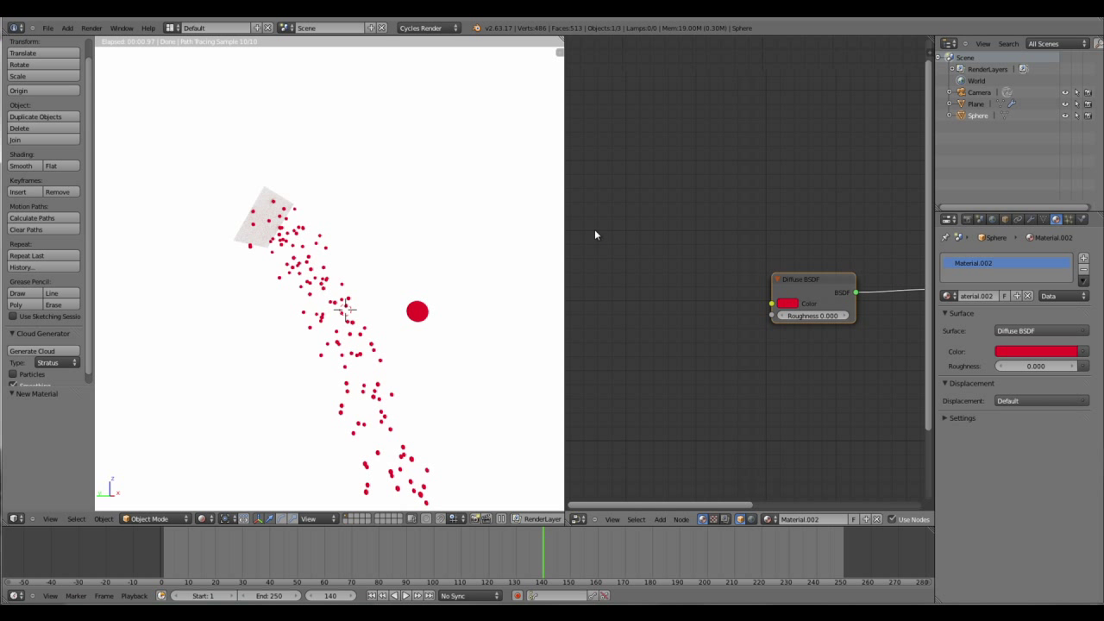
key(shift+a)
mouse_move(594, 230)
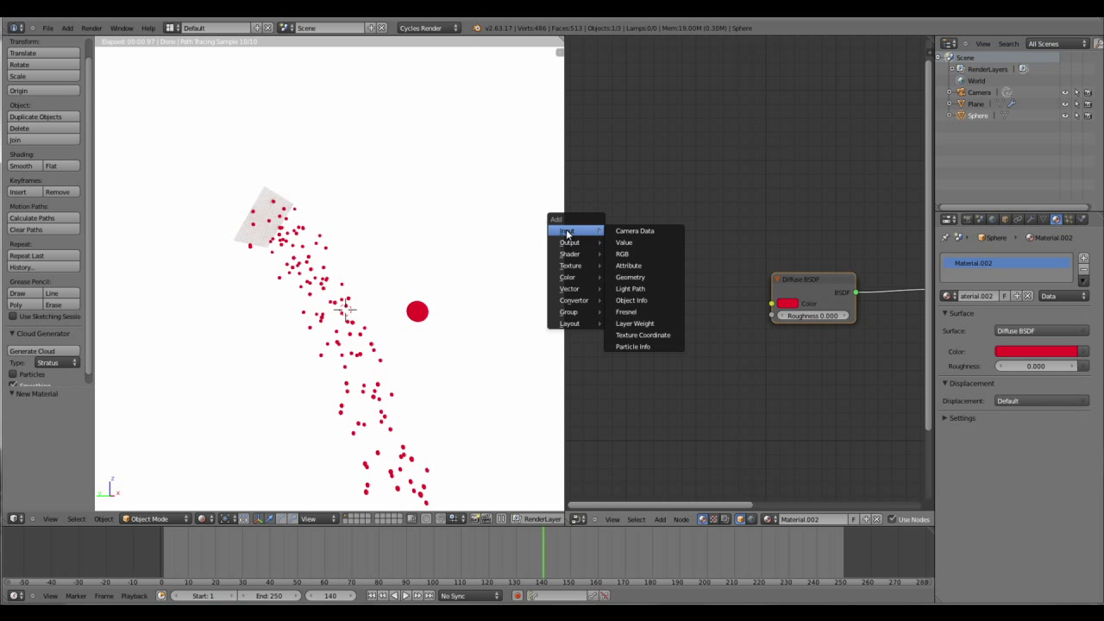
click(633, 347)
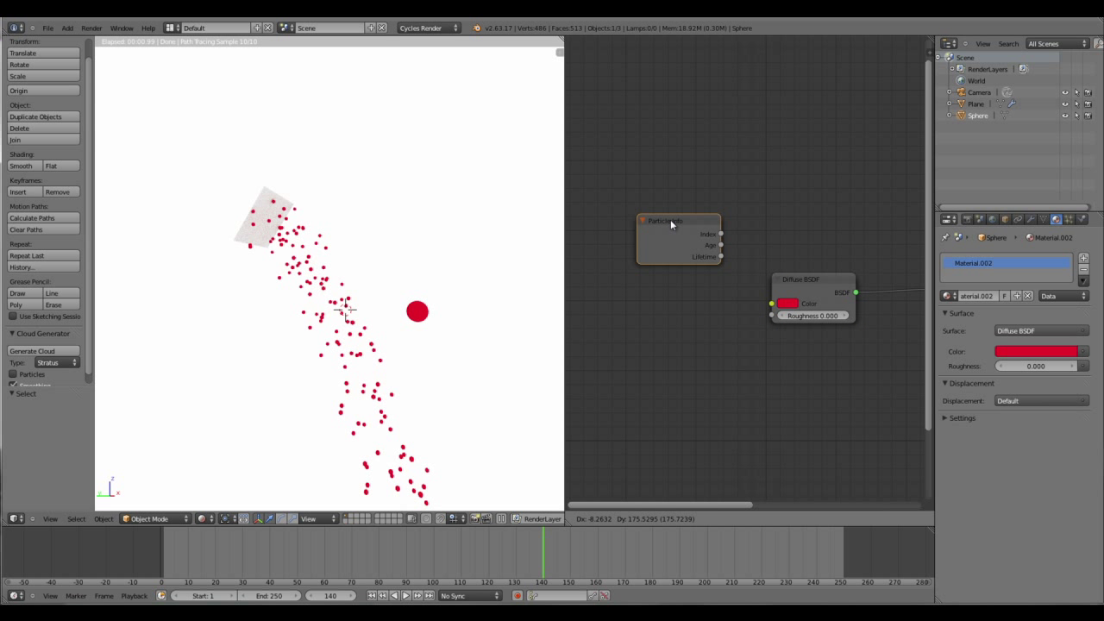
click(663, 252)
scroll(695, 358, up, 3)
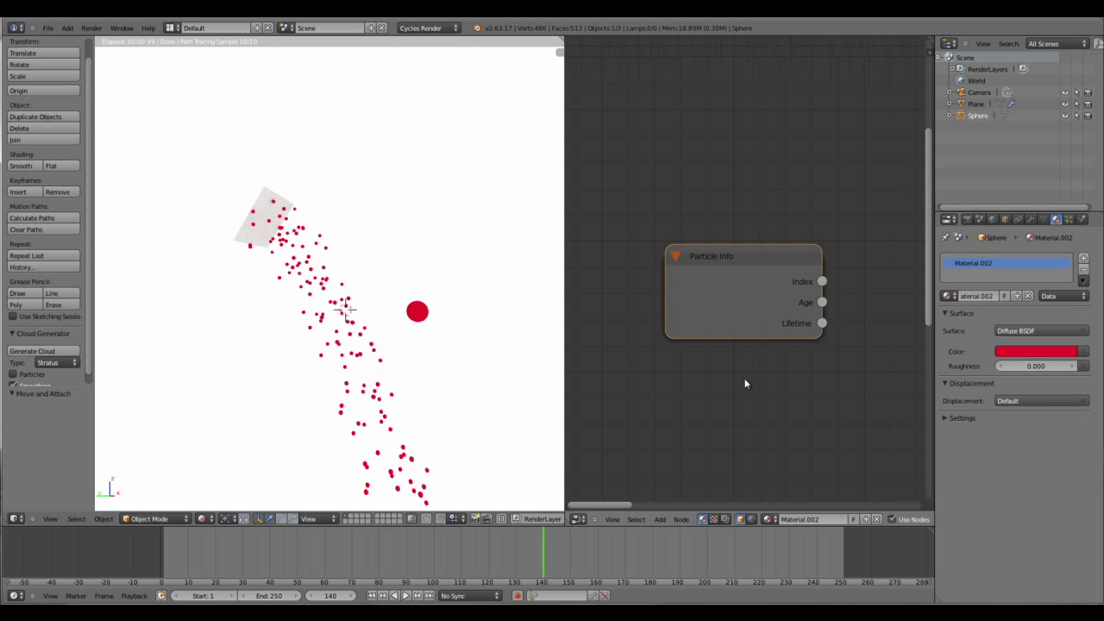
drag(769, 261, 690, 241)
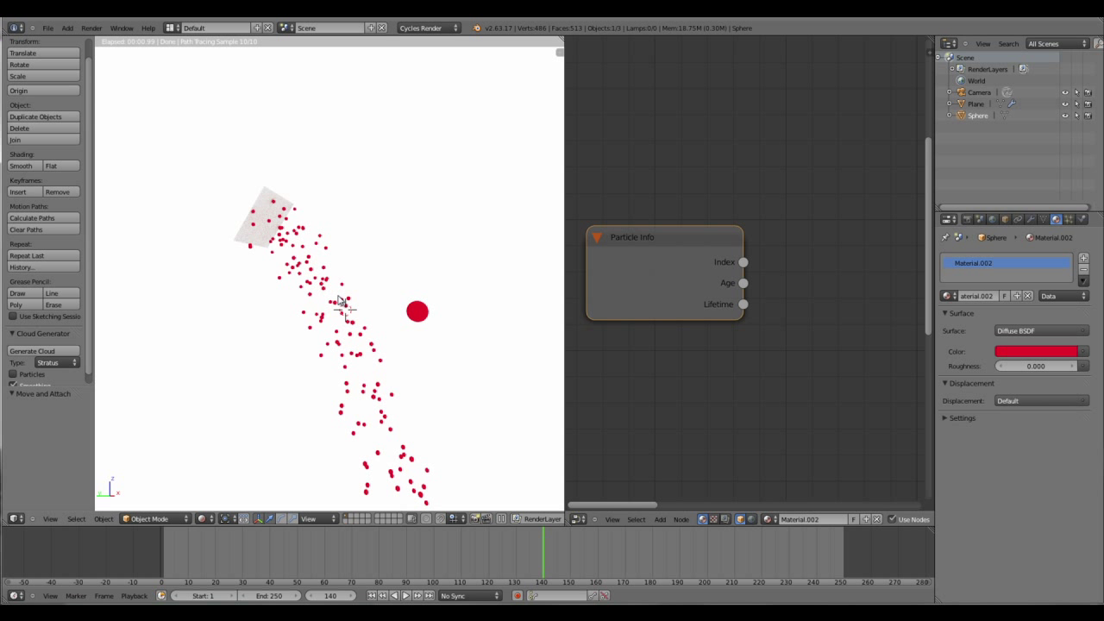
- Select the Plane emitter, show its particle settings, and refresh the render with a zero Z move
right_click(269, 199)
click(1069, 219)
click(1084, 258)
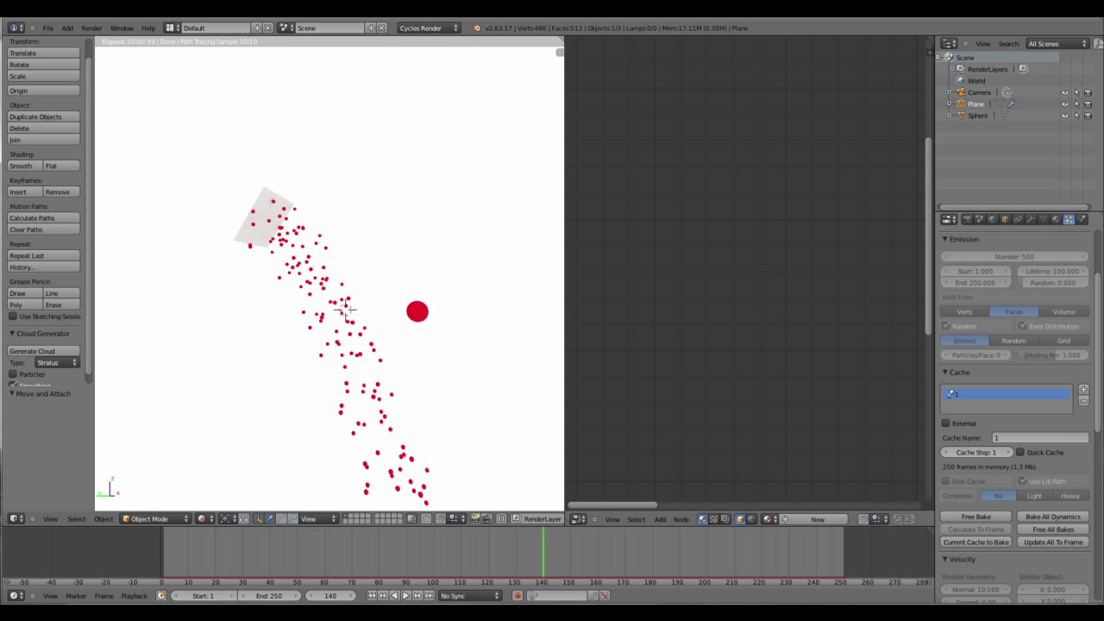
scroll(1026, 362, up, 4)
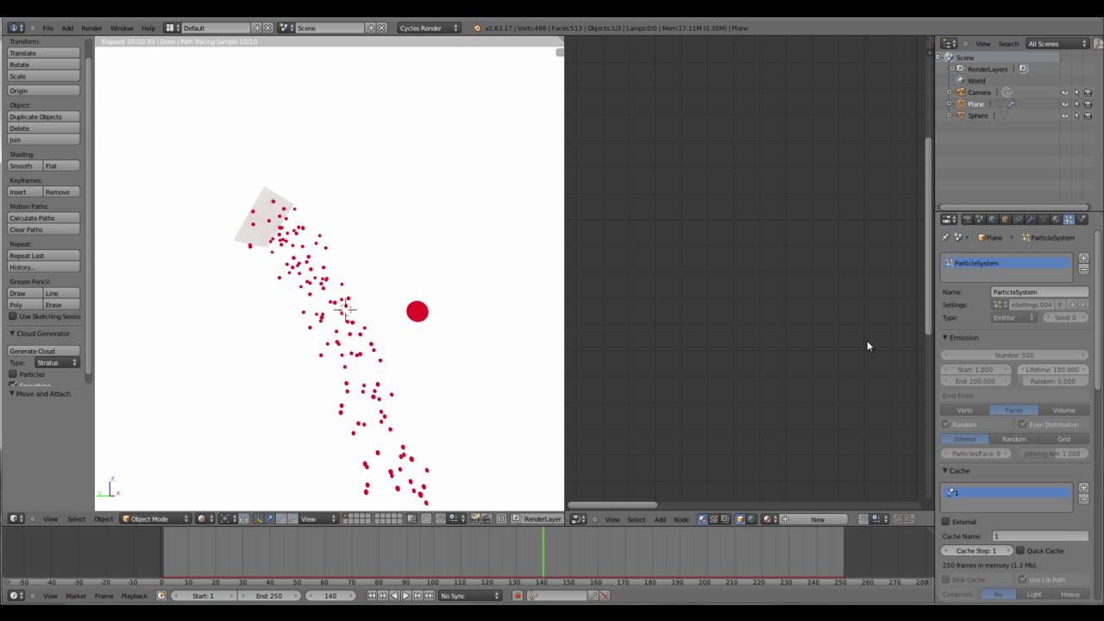
key(g)
key(z)
key(Return)
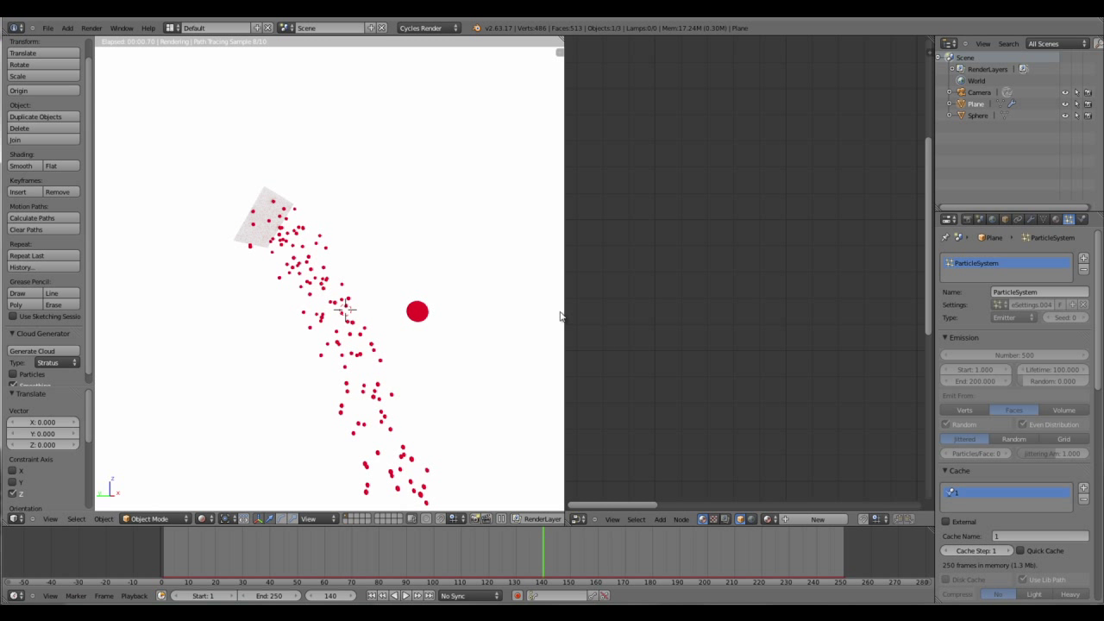
- Select the Sphere and frame its Particle Info, red Diffuse BSDF and Material Output nodes
click(984, 120)
scroll(742, 345, up, 3)
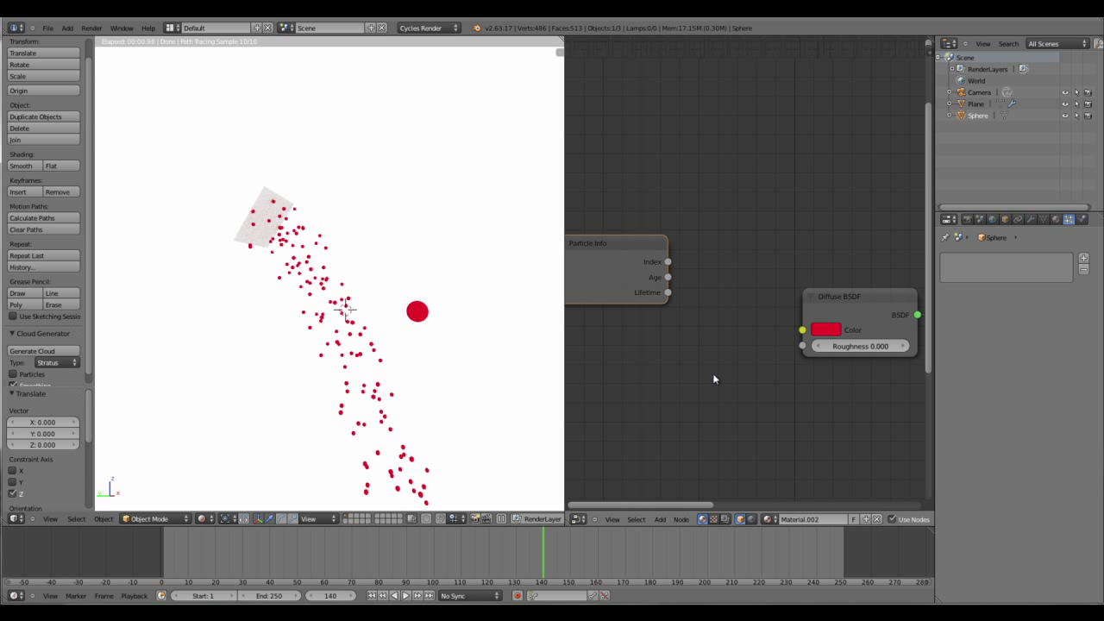
middle_drag(715, 377, 681, 315)
scroll(679, 313, down, 2)
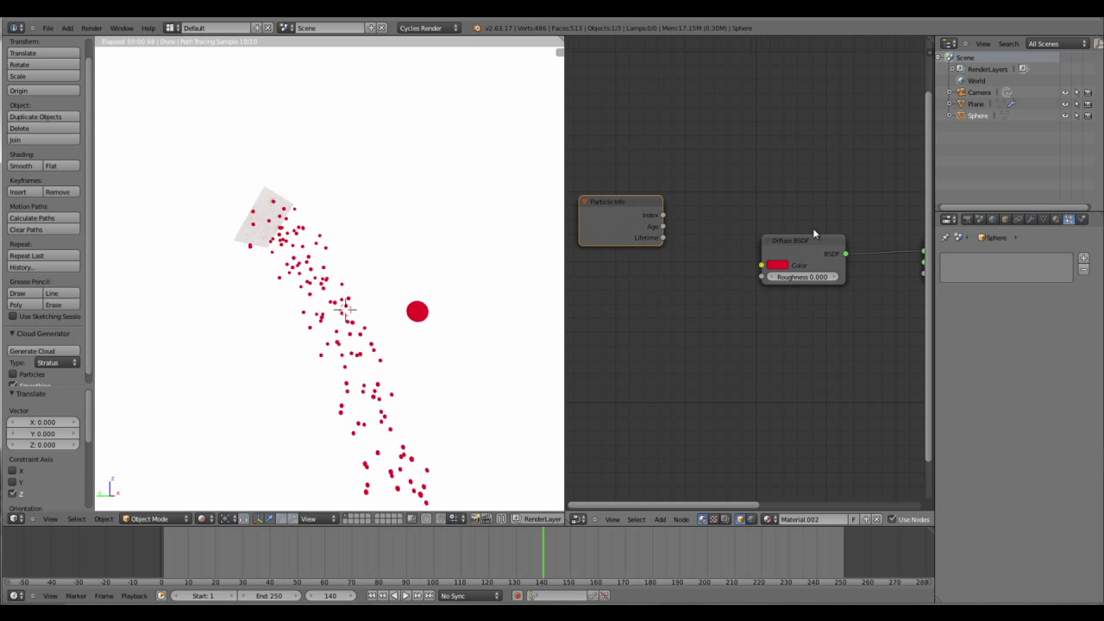
middle_drag(731, 203, 734, 336)
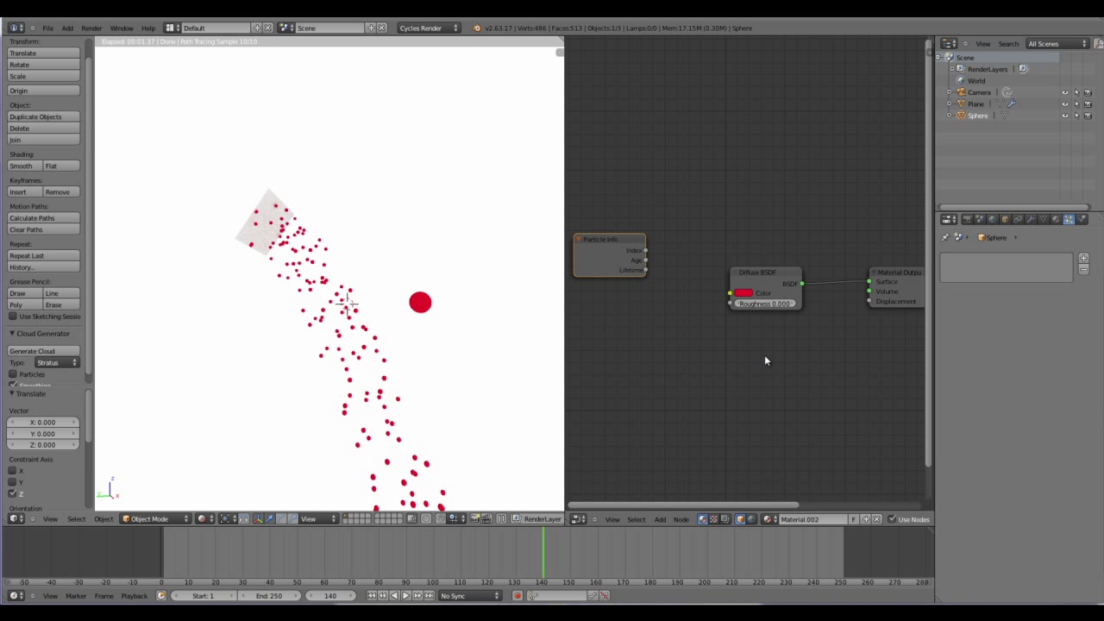
middle_drag(764, 355, 765, 344)
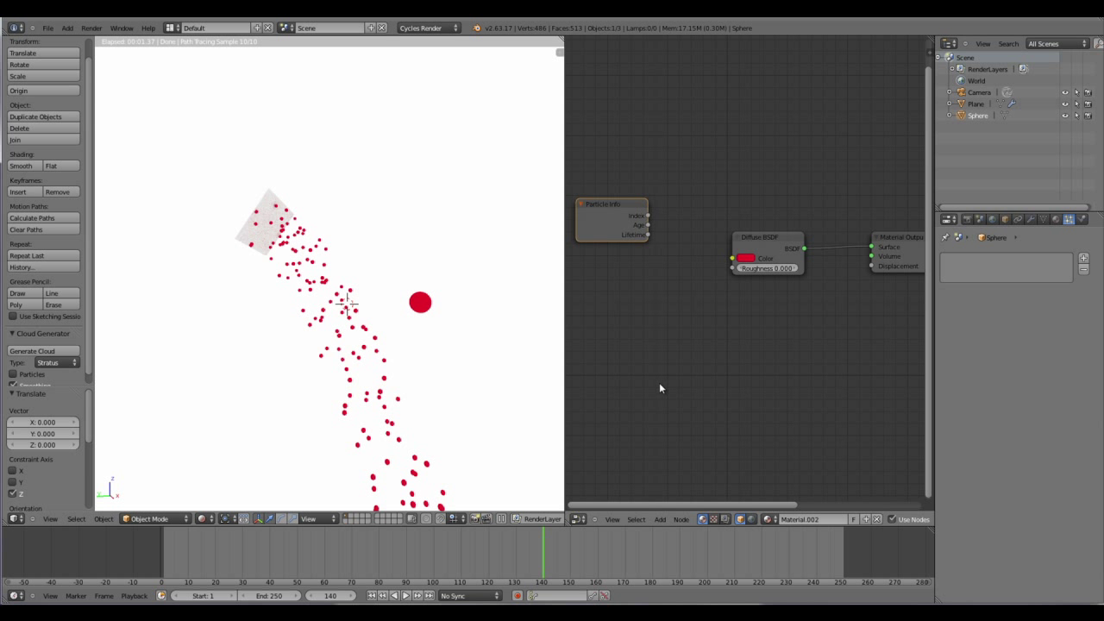
- Add a Mix Shader and insert it into the Diffuse–Material Output link
key(shift+a)
mouse_move(640, 412)
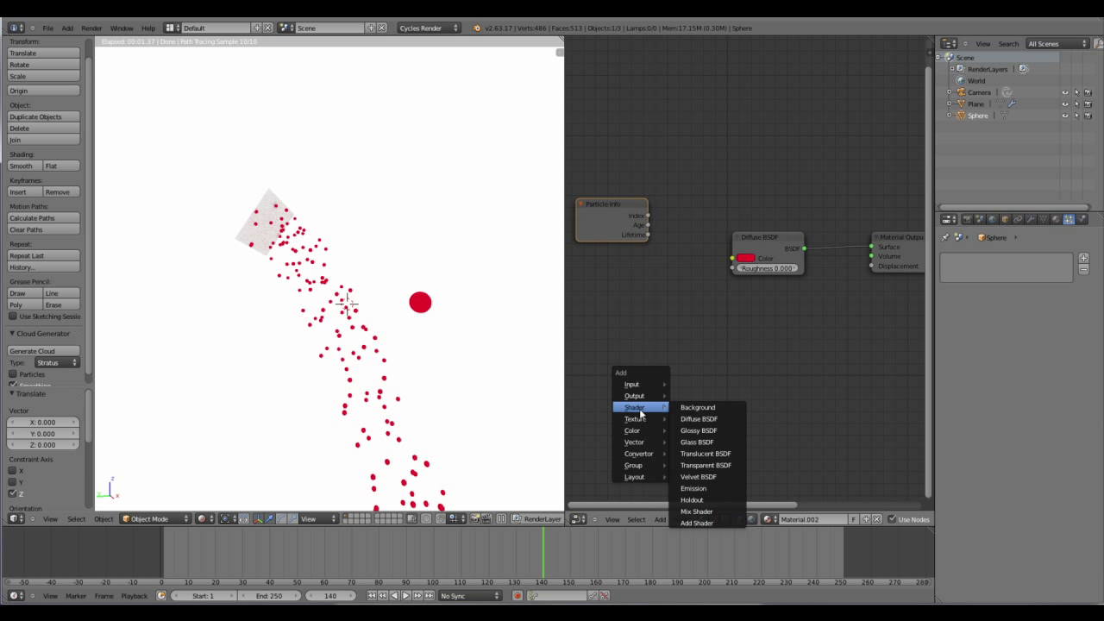
click(708, 513)
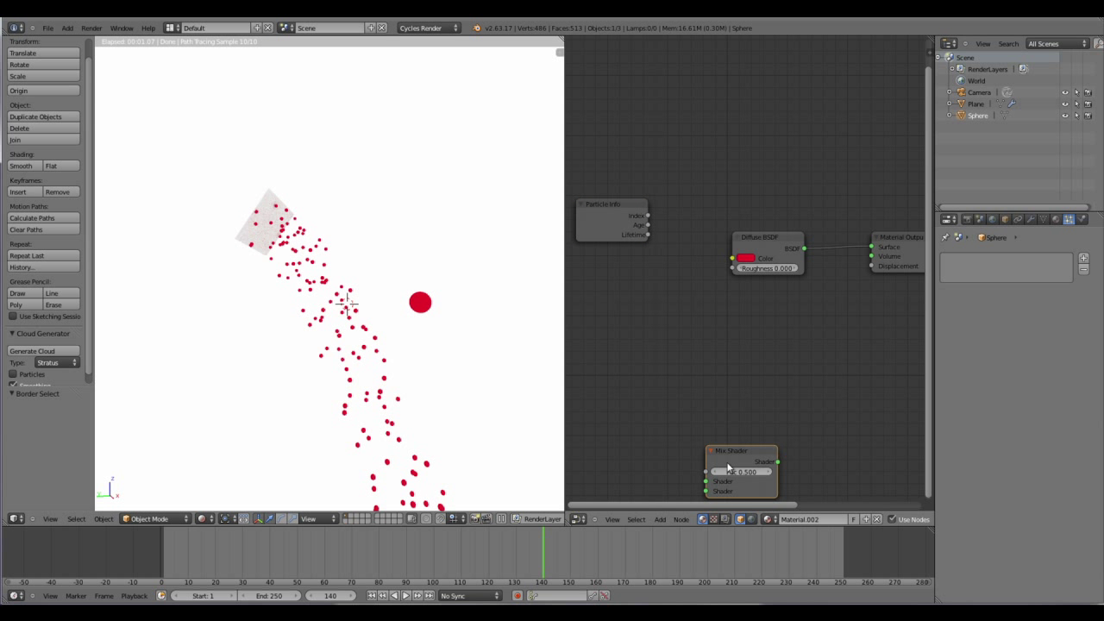
click(808, 314)
drag(793, 245, 671, 290)
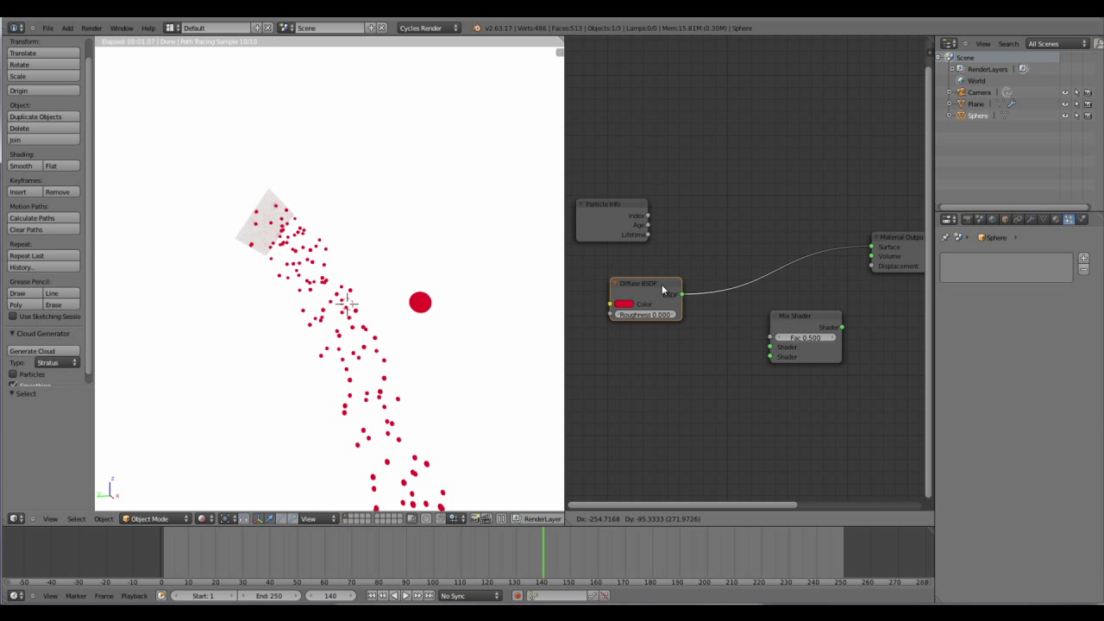
drag(809, 320, 795, 249)
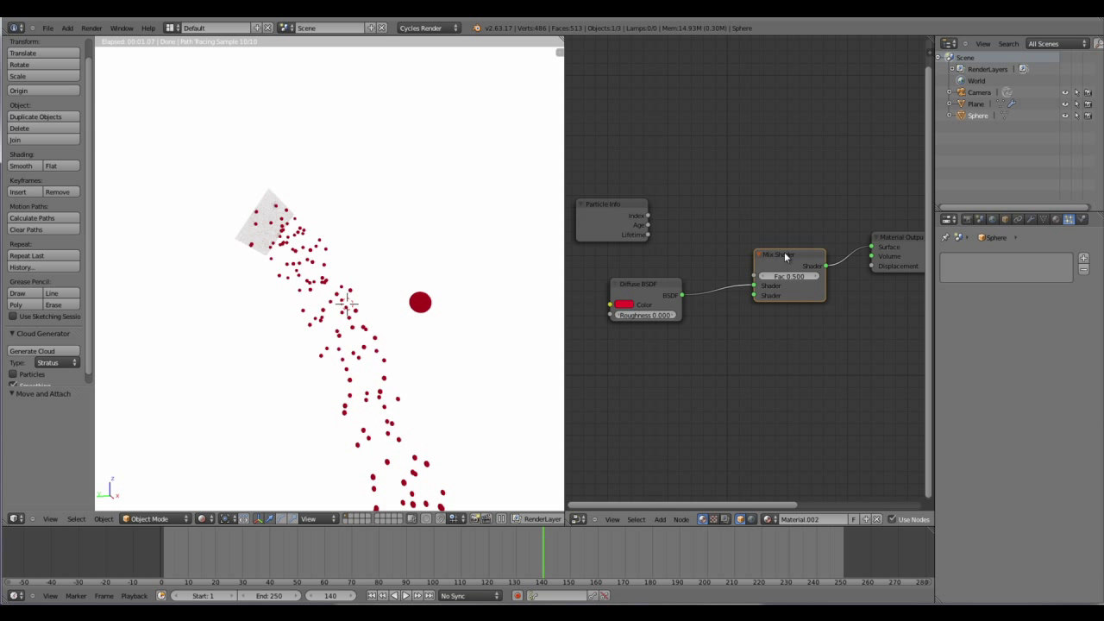
drag(664, 286, 669, 310)
- Duplicate the Diffuse BSDF, make the copy green, and link it to the Mix Shader's second Shader input
click(653, 298)
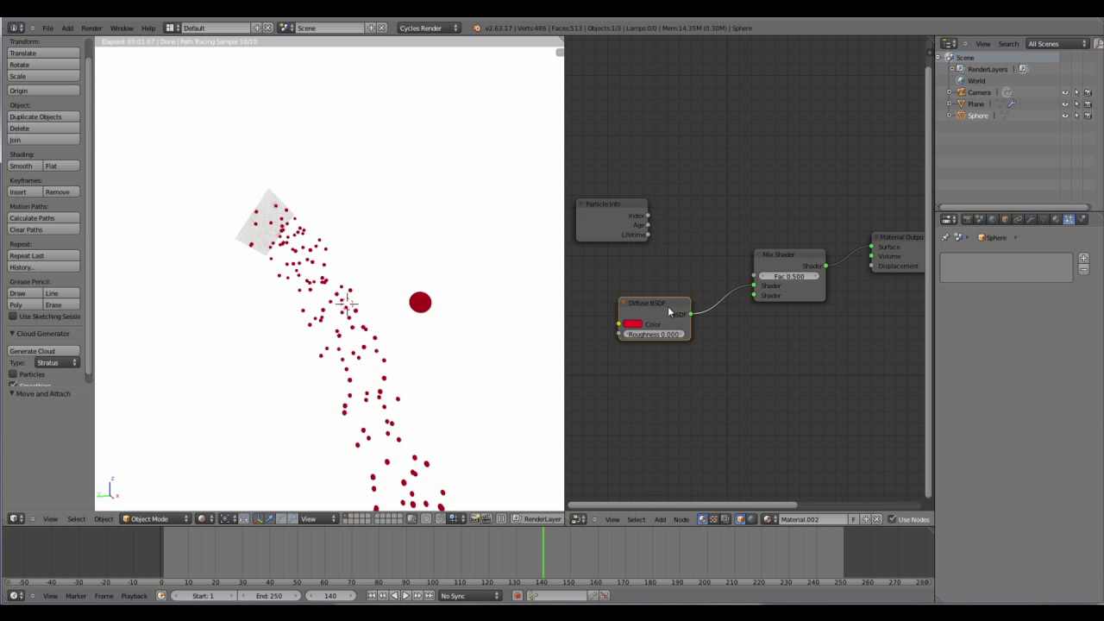
key(shift+d)
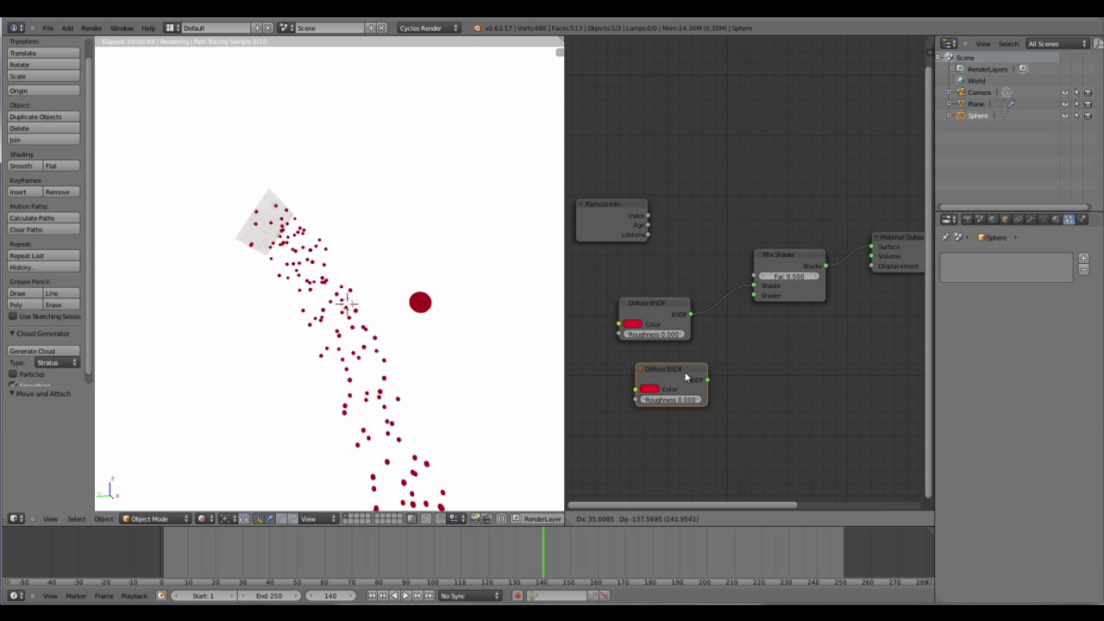
click(668, 371)
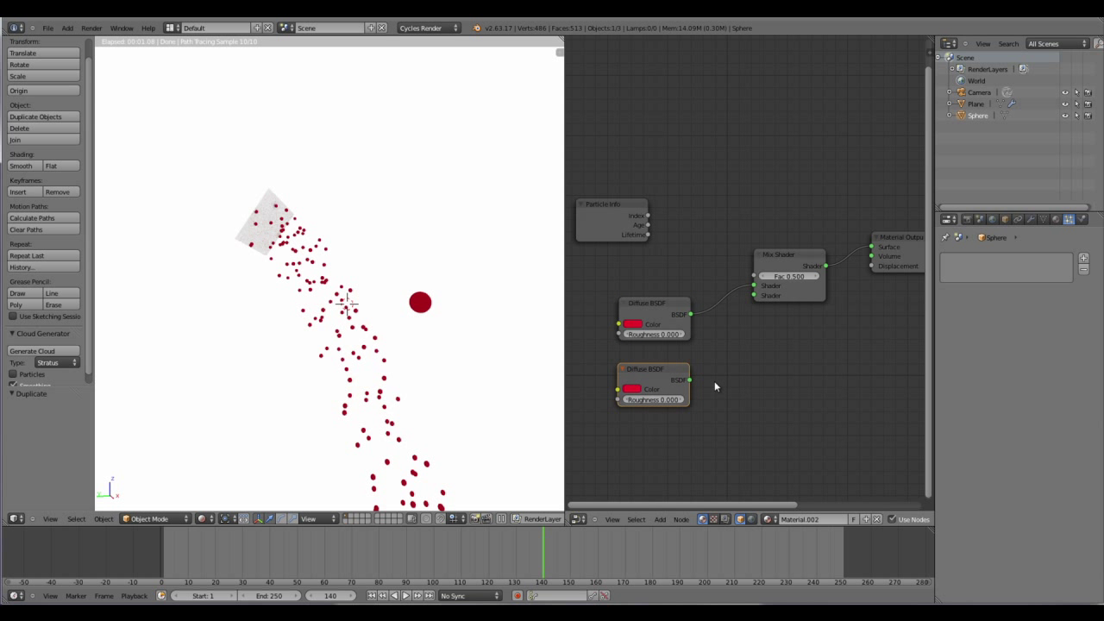
click(634, 390)
drag(655, 302, 599, 252)
drag(690, 381, 755, 295)
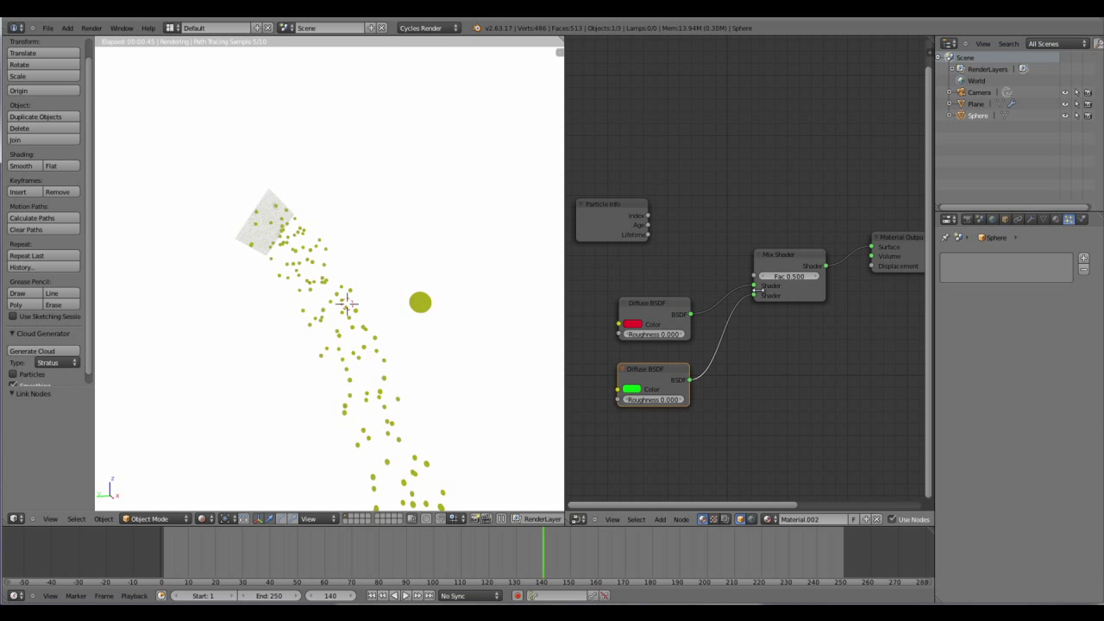
middle_drag(780, 370, 860, 337)
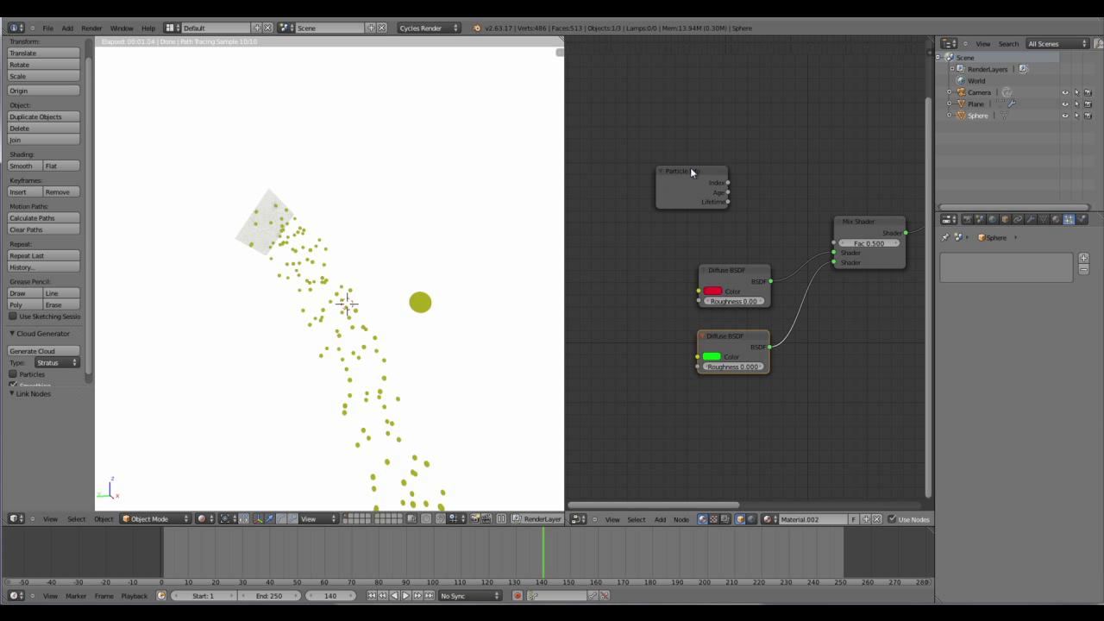
- Arrange the Particle Info, Mix Shader, and red and green Diffuse nodes into a tidy layout
drag(691, 171, 631, 171)
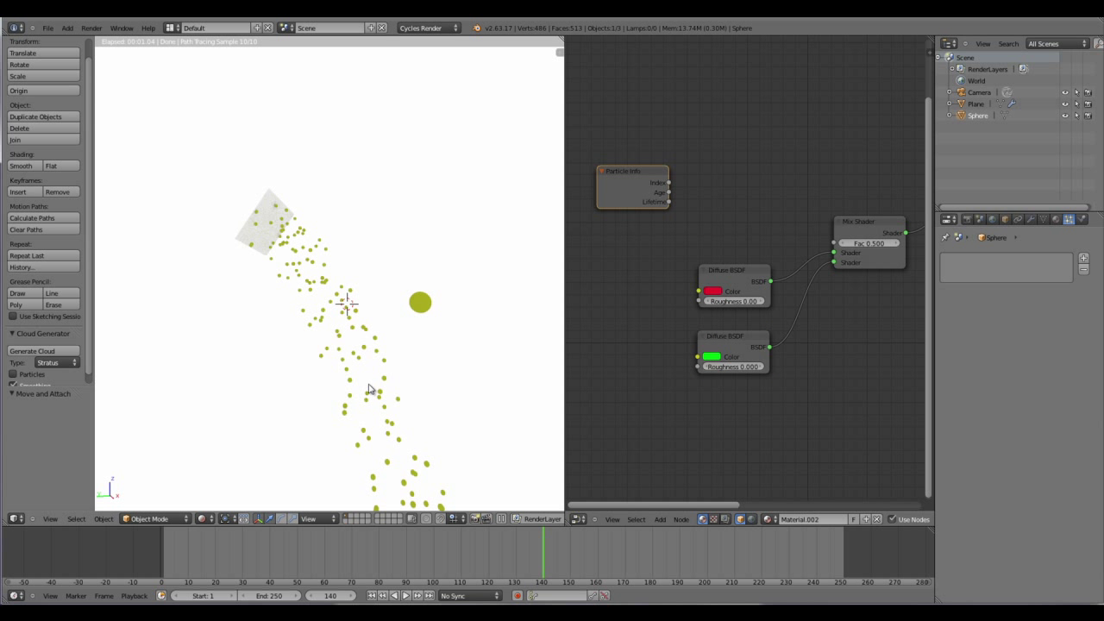
middle_drag(633, 292, 746, 305)
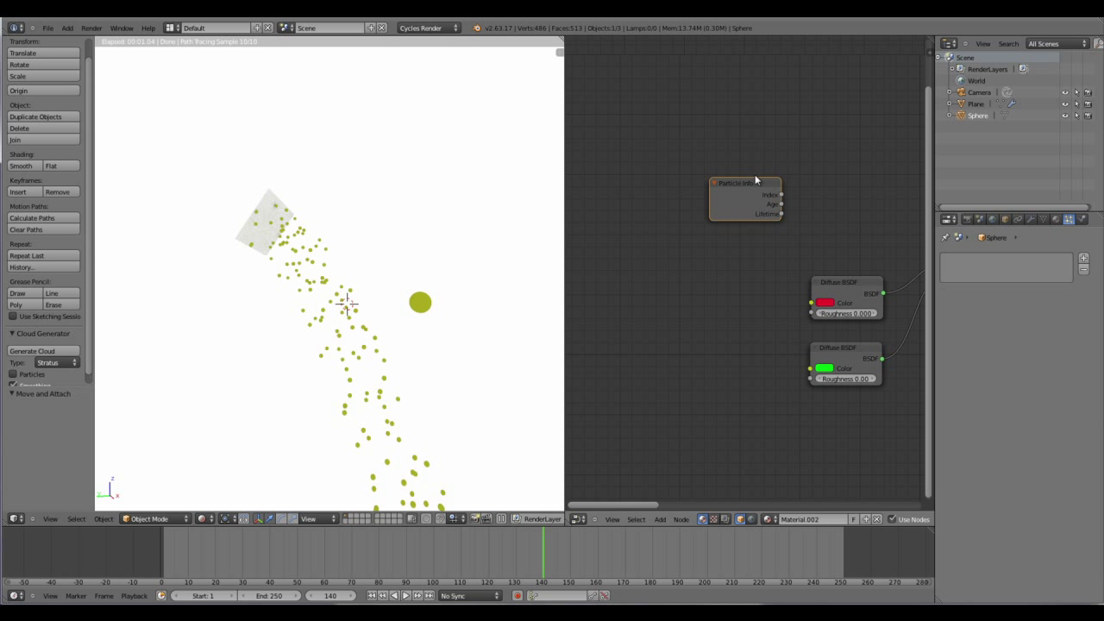
drag(755, 175, 655, 196)
middle_drag(779, 327, 629, 388)
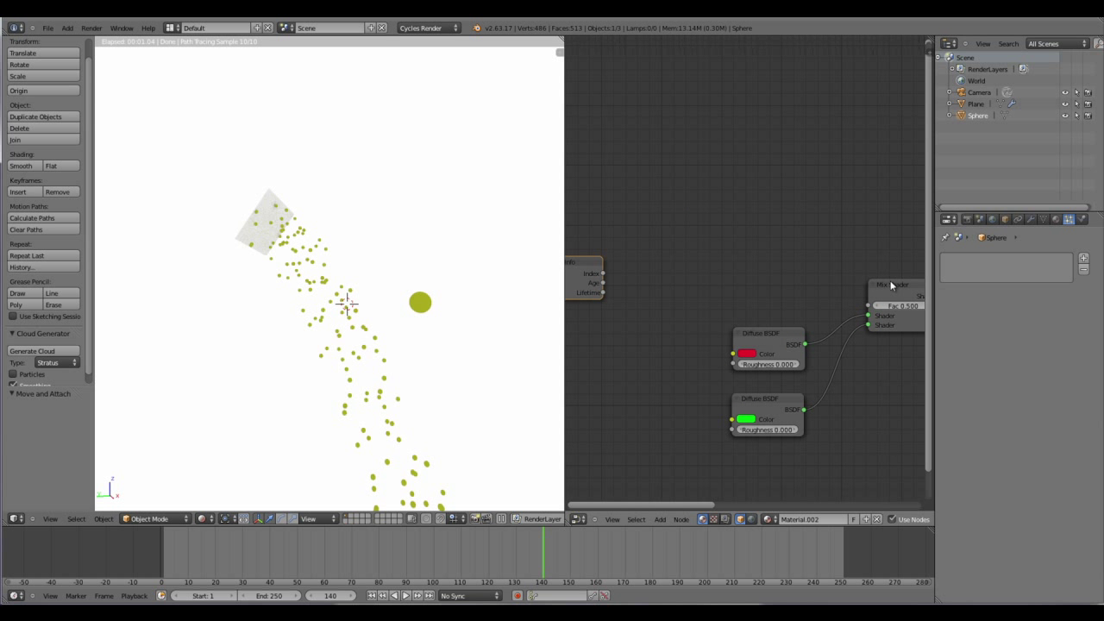
drag(892, 286, 856, 253)
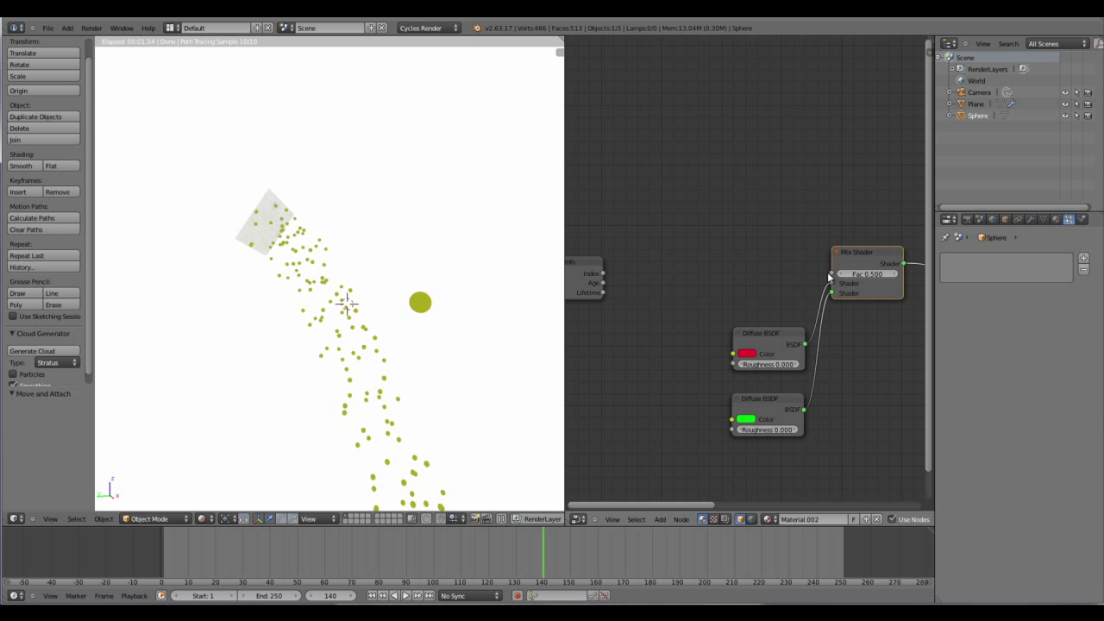
drag(773, 338, 744, 358)
drag(778, 408, 747, 414)
drag(742, 355, 735, 358)
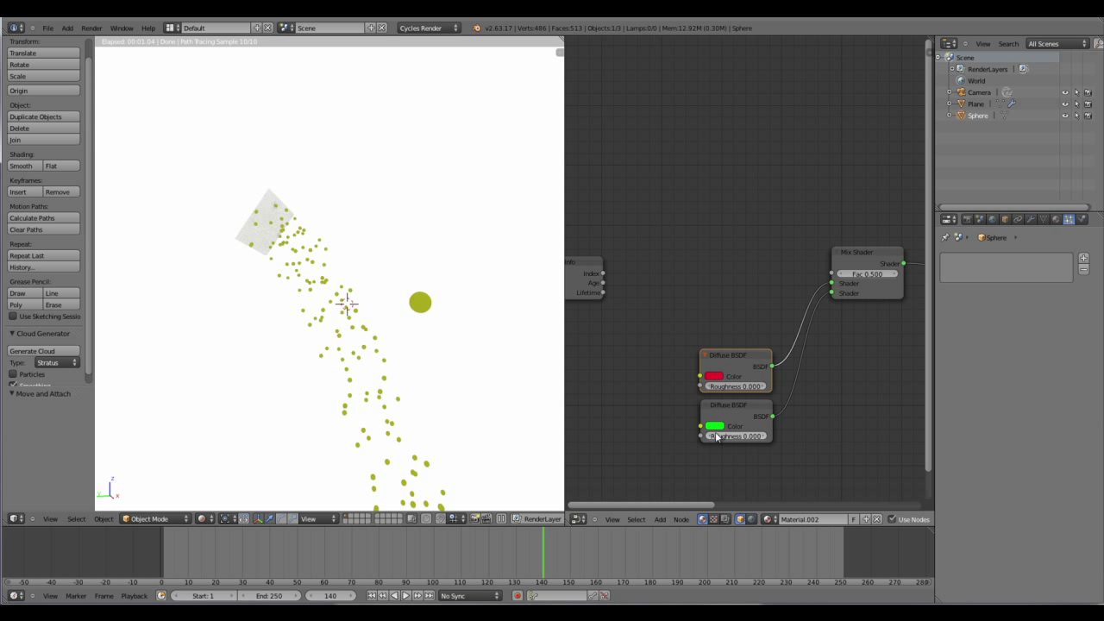
drag(730, 406, 727, 429)
drag(731, 357, 732, 375)
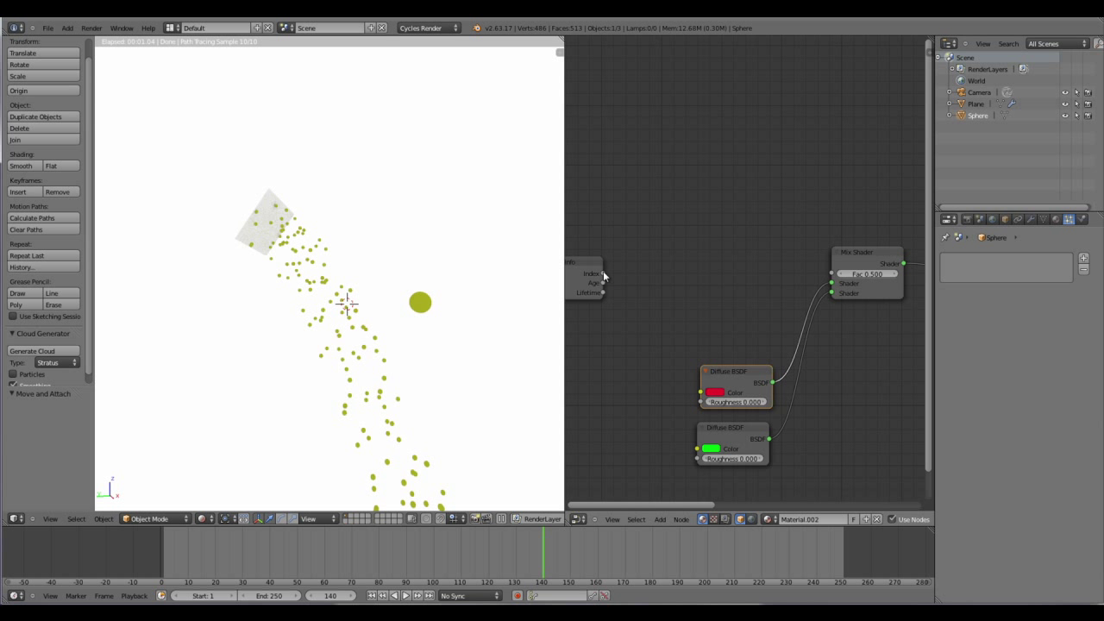
- Try a link from the Index output, then reposition the Particle Info node
drag(673, 274, 792, 274)
drag(792, 273, 596, 227)
middle_drag(640, 321, 772, 317)
drag(740, 223, 665, 251)
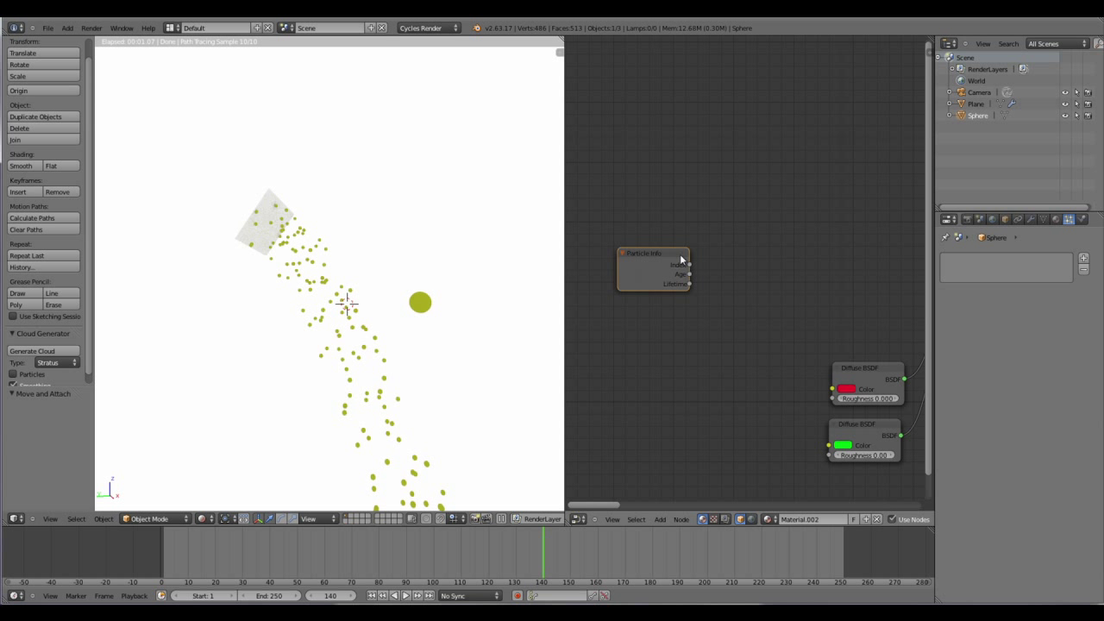
middle_drag(777, 309, 721, 333)
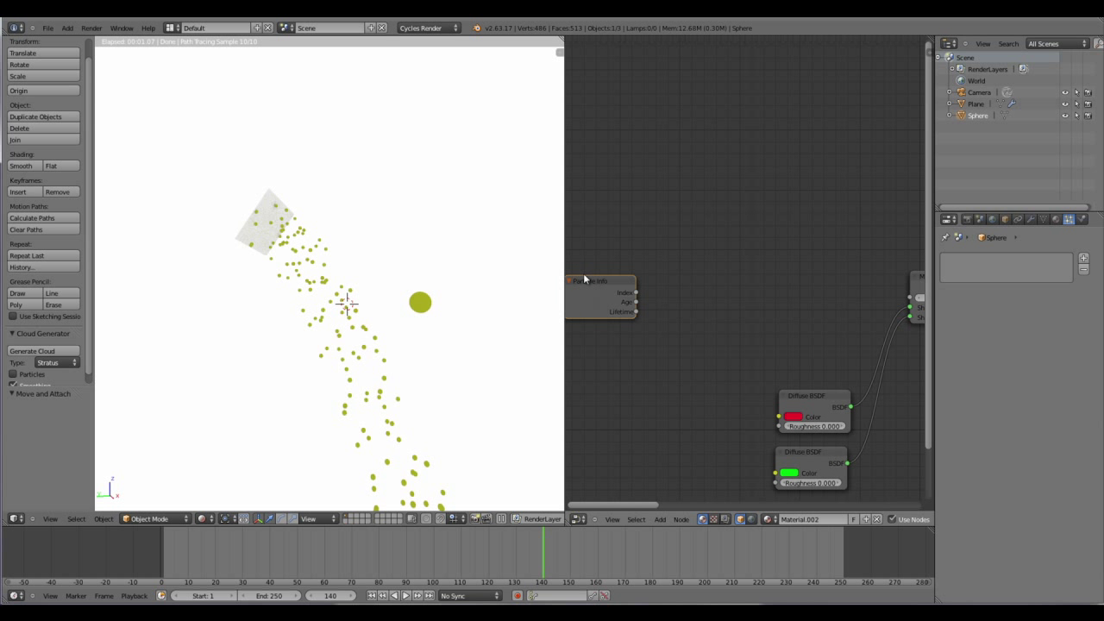
drag(584, 278, 624, 282)
- Add a Math node and connect Particle Info Index to its first Value input
key(shift+a)
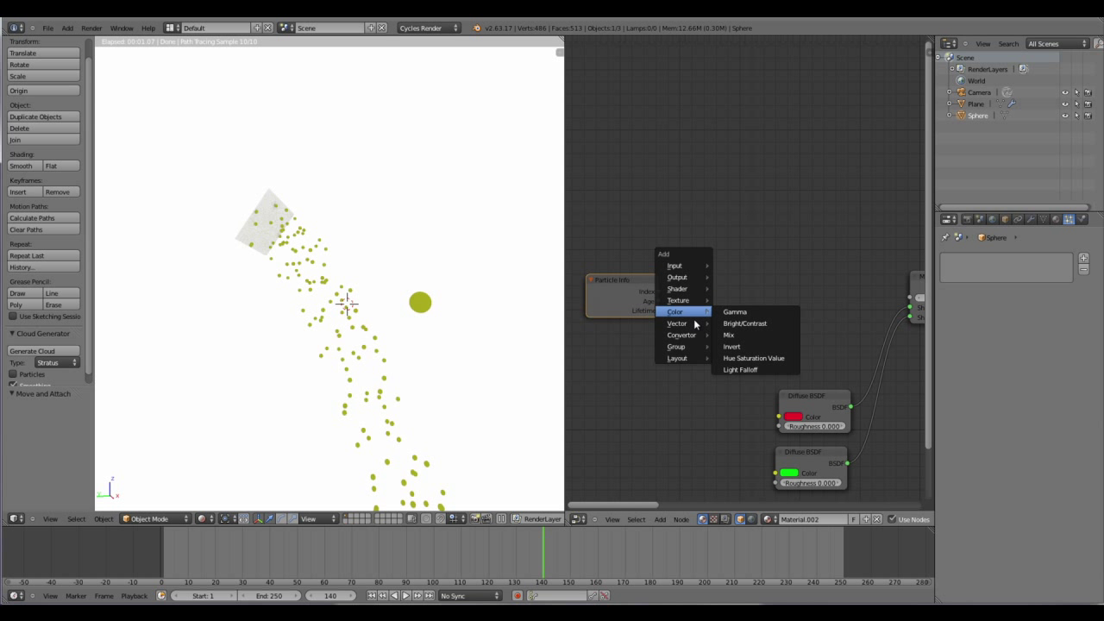
mouse_move(691, 335)
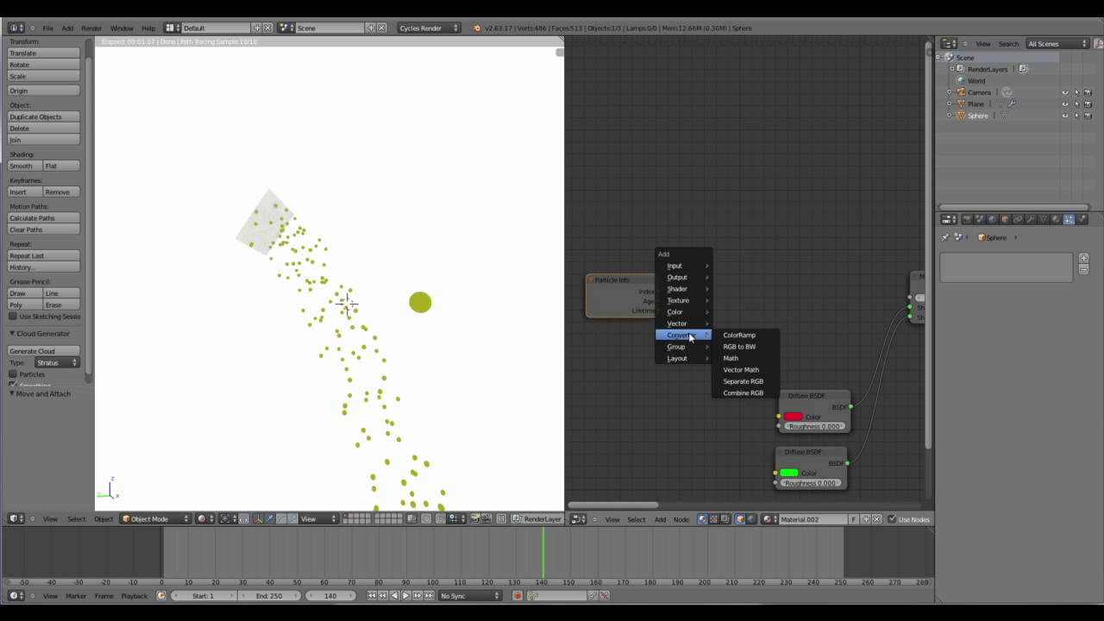
click(742, 358)
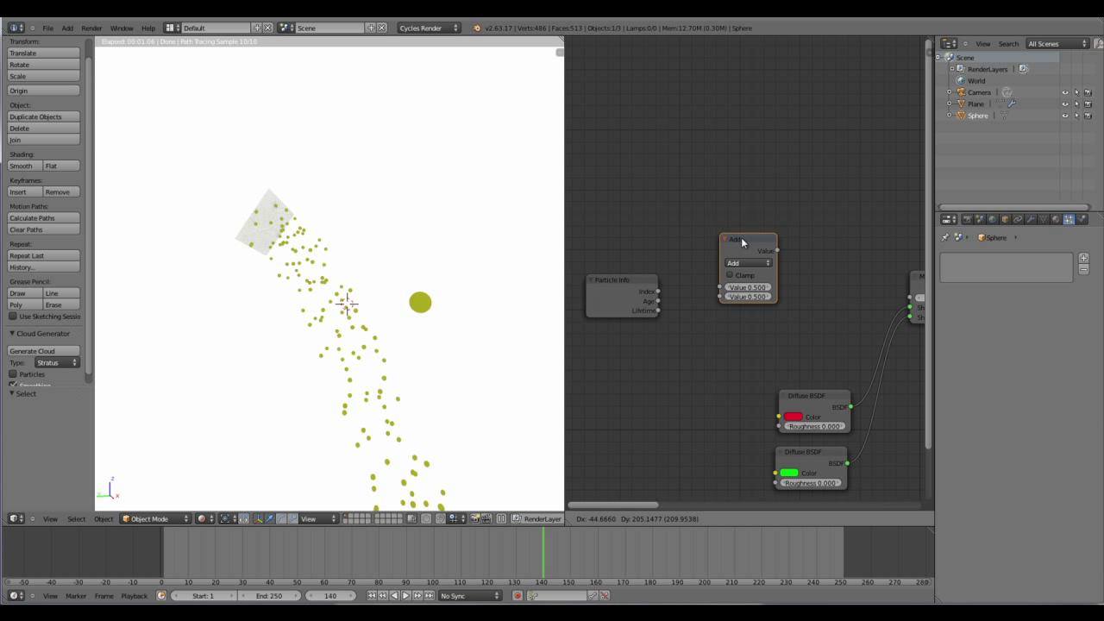
click(735, 236)
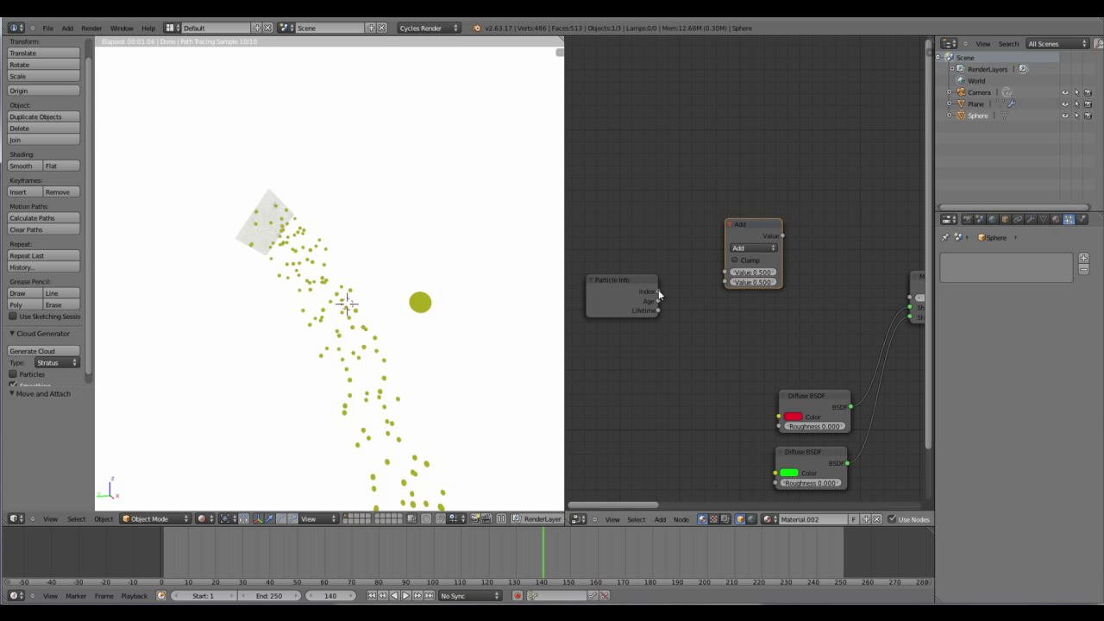
drag(658, 291, 725, 273)
scroll(736, 334, up, 3)
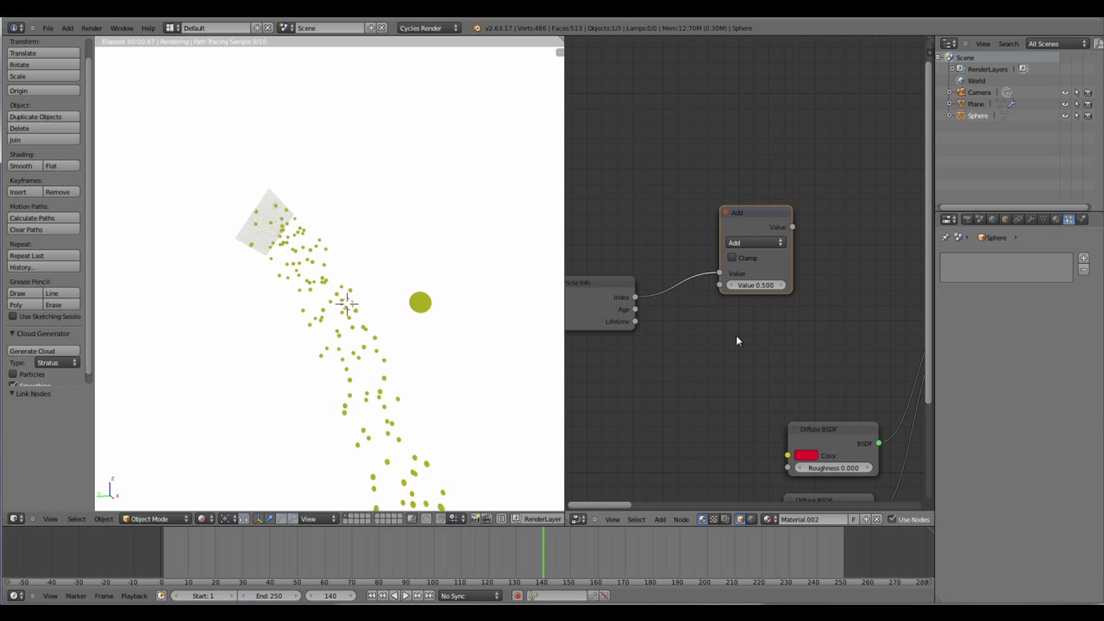
ctrl+middle_drag(682, 370, 734, 384)
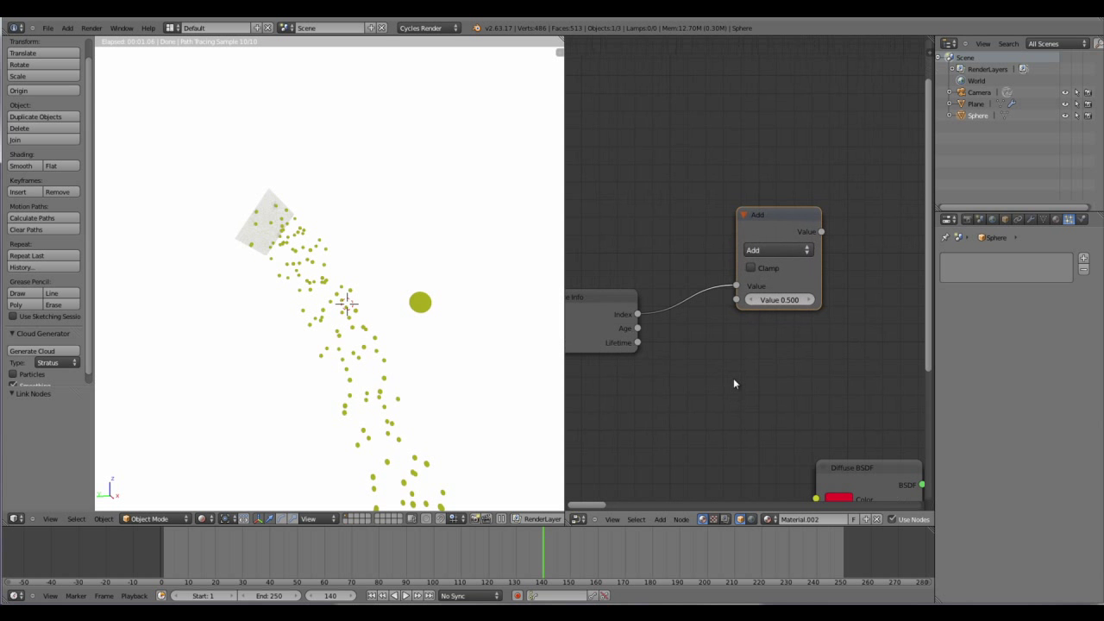
- Set the Math node to Greater Than with a threshold of 50
click(771, 251)
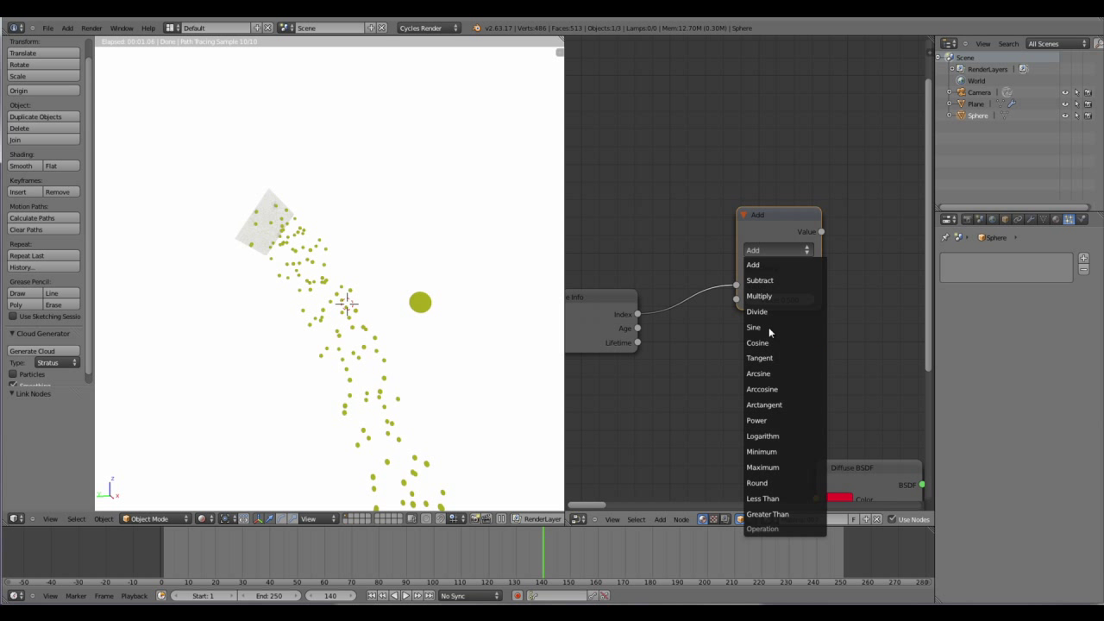
click(777, 516)
middle_drag(719, 402, 751, 369)
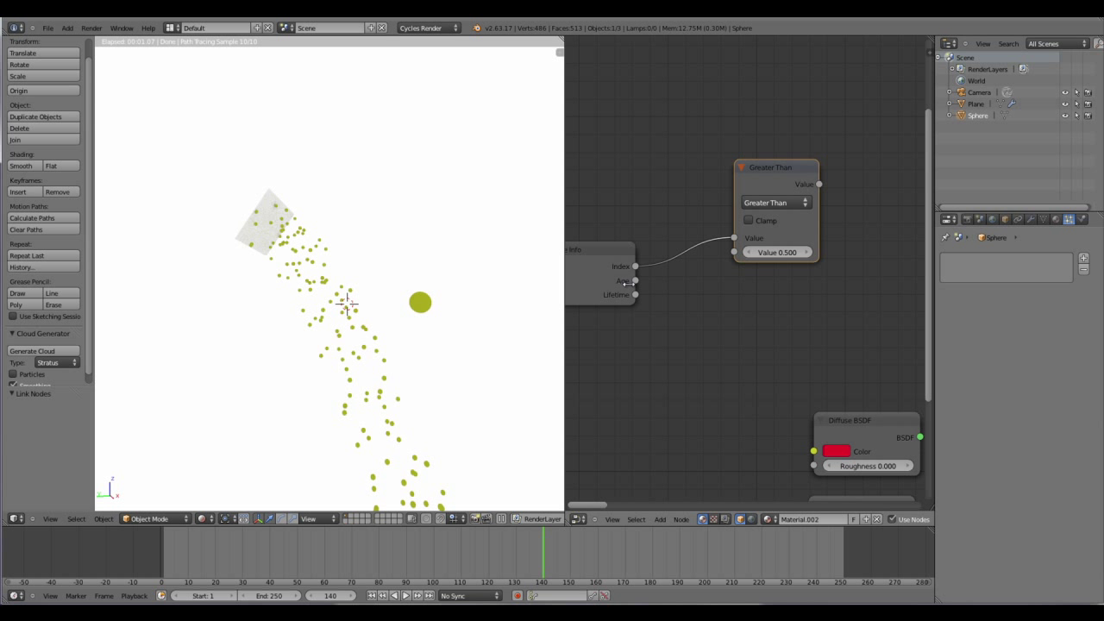
click(775, 253)
text(50)
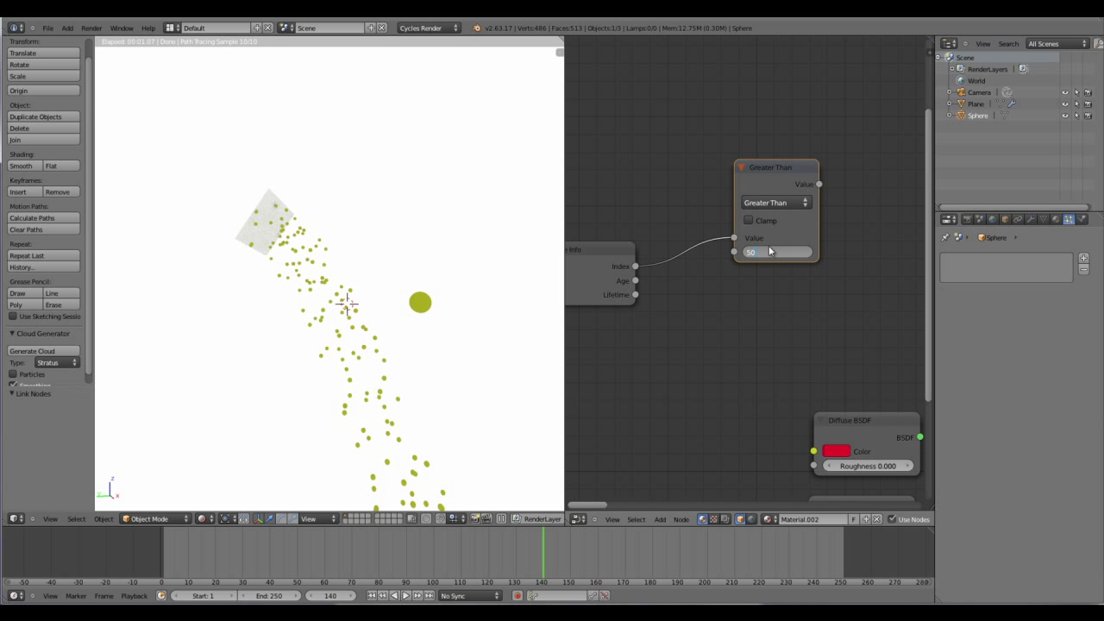
key(Return)
- Link the Greater Than Value output to the Mix Shader's Fac and check the red-green render
middle_drag(768, 315, 637, 297)
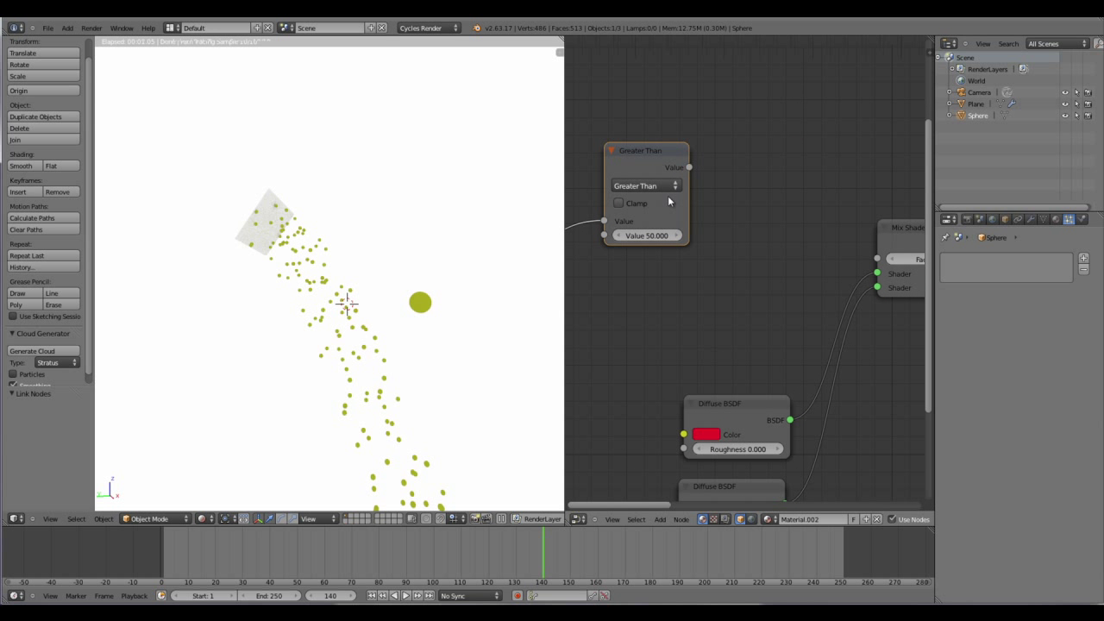
drag(787, 246, 889, 264)
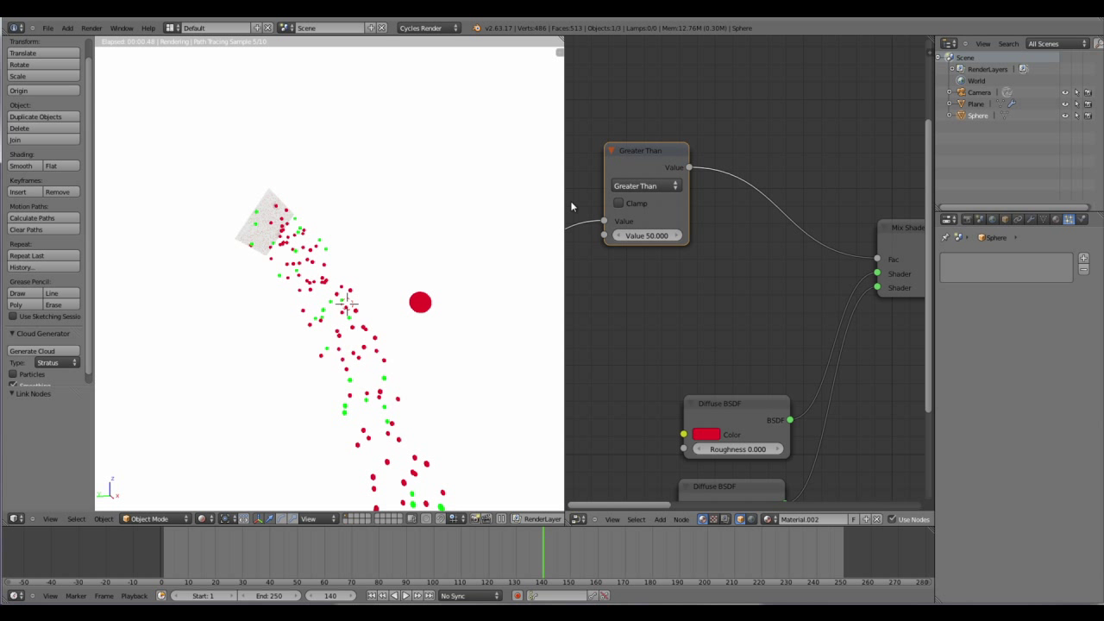
mouse_move(289, 381)
middle_down()
mouse_move(298, 399)
mouse_move(333, 397)
mouse_move(305, 374)
mouse_move(270, 383)
middle_up()
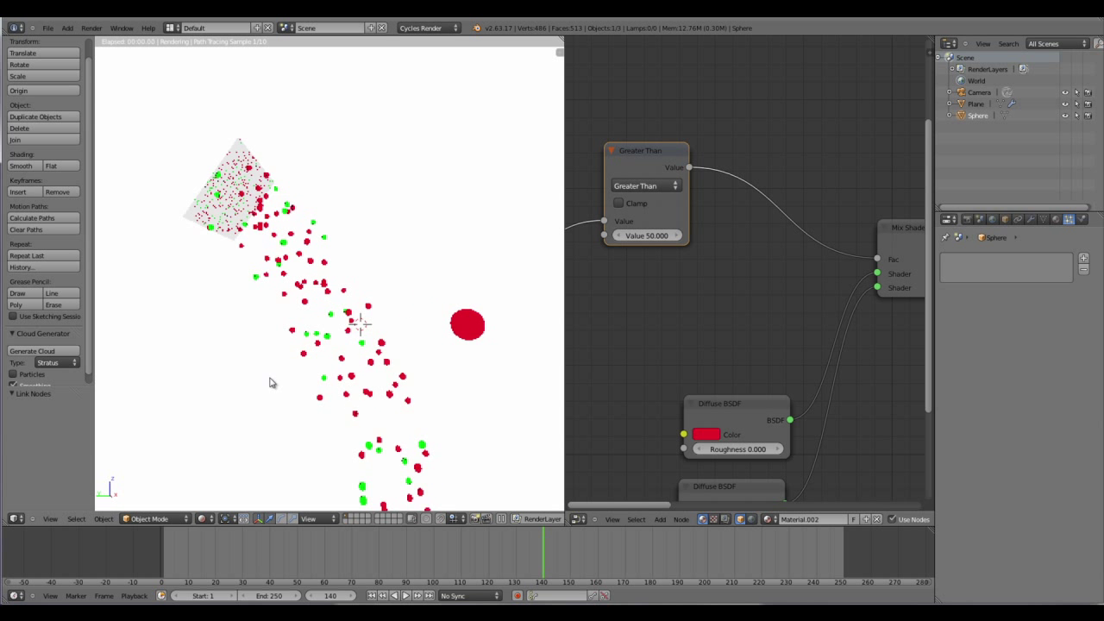
scroll(741, 286, down, 4)
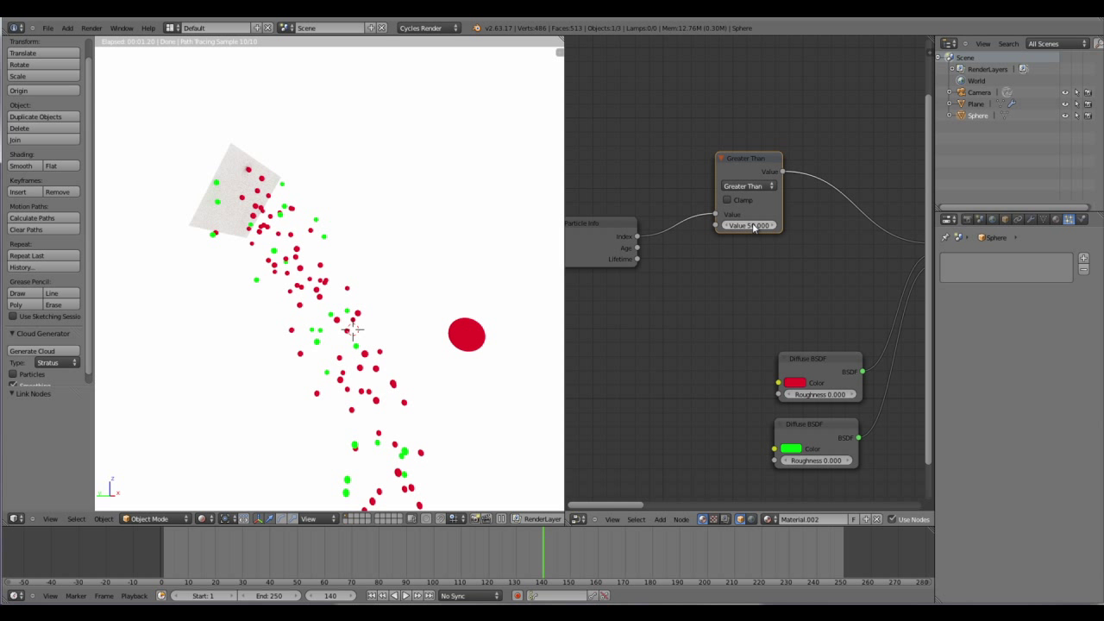
middle_drag(723, 314, 708, 256)
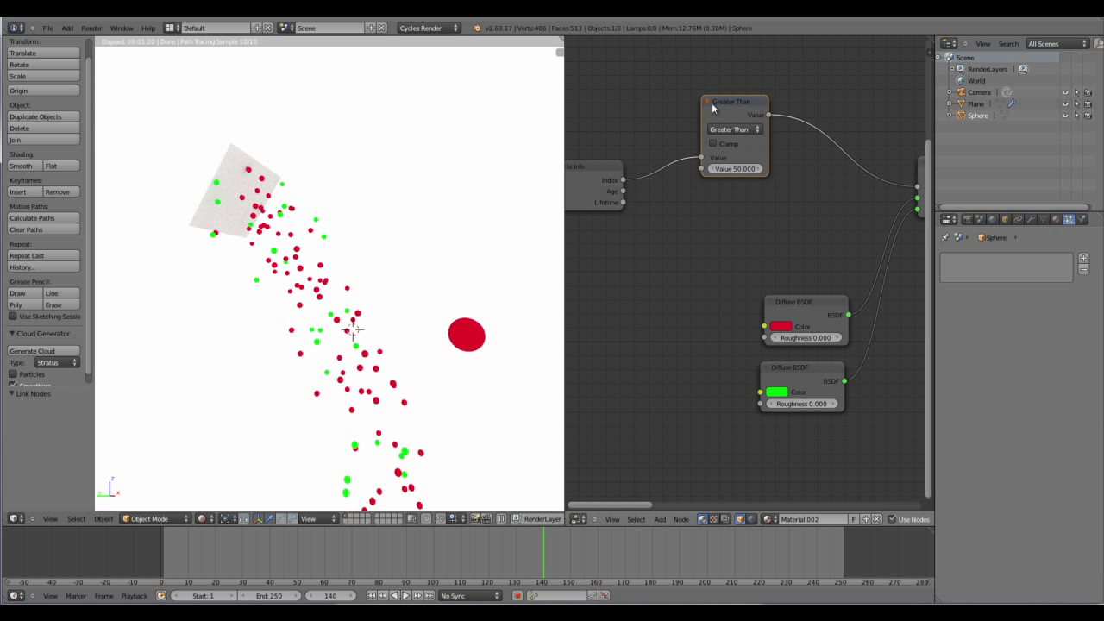
middle_drag(784, 221, 770, 147)
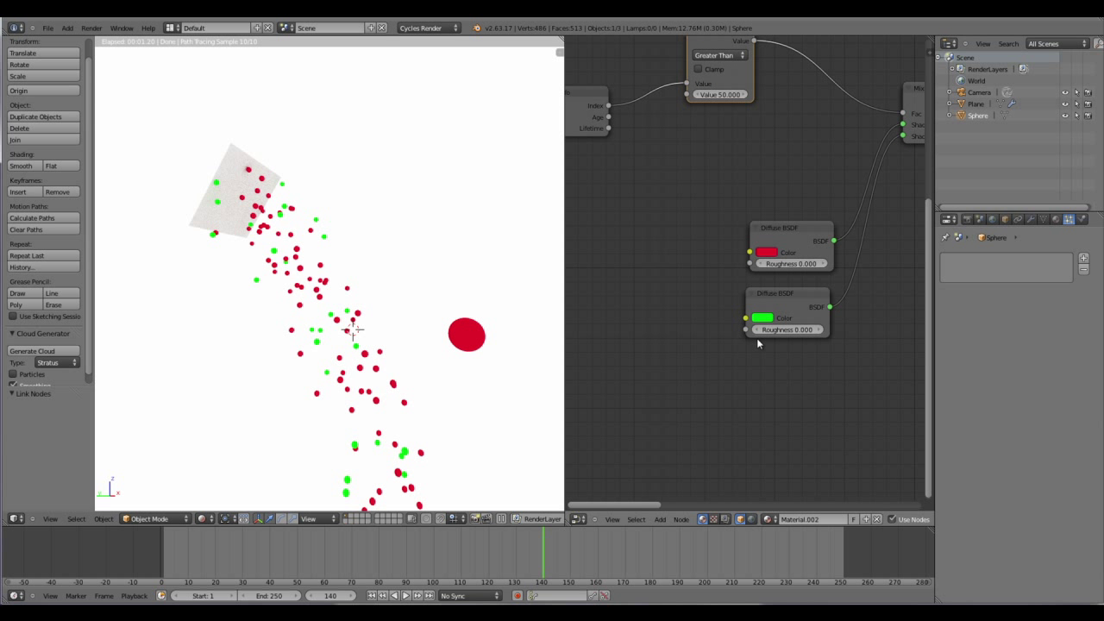
- Scrub the timeline from the start through frames 8 and 22 to frame 33
click(168, 559)
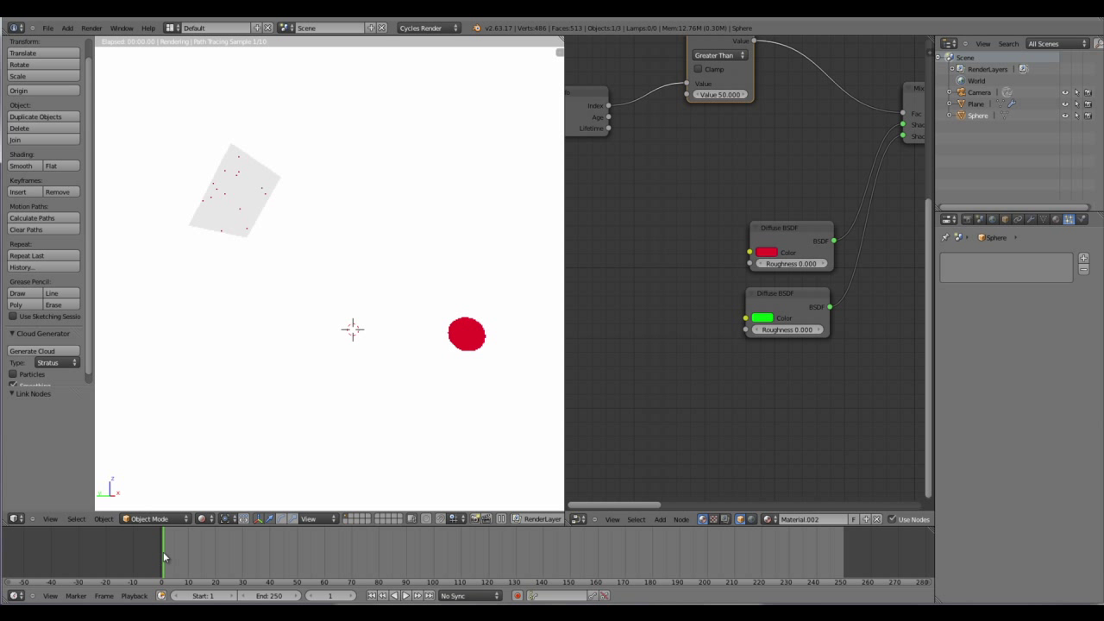
drag(168, 558, 183, 561)
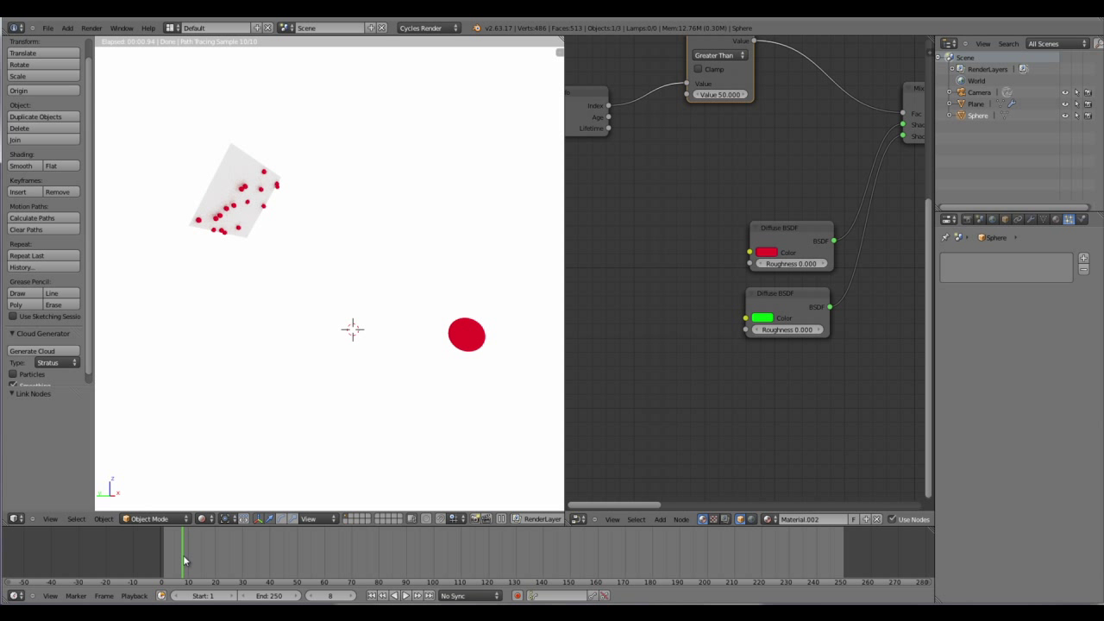
drag(183, 561, 251, 573)
middle_drag(673, 172, 700, 265)
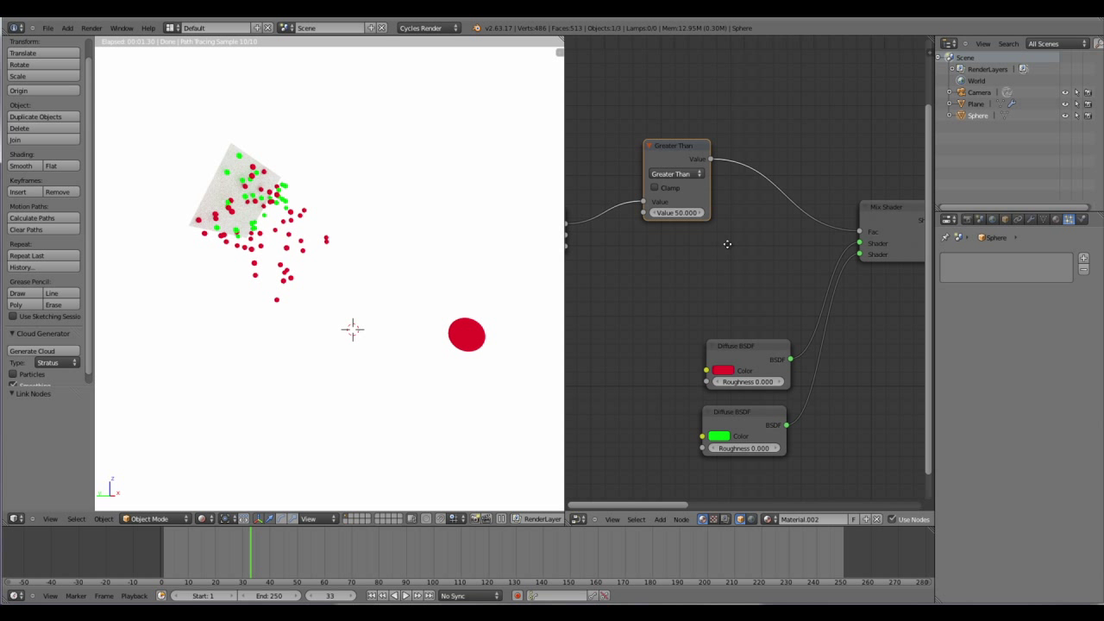
- Try Less Than on the comparison and scrub through the early frames
click(681, 176)
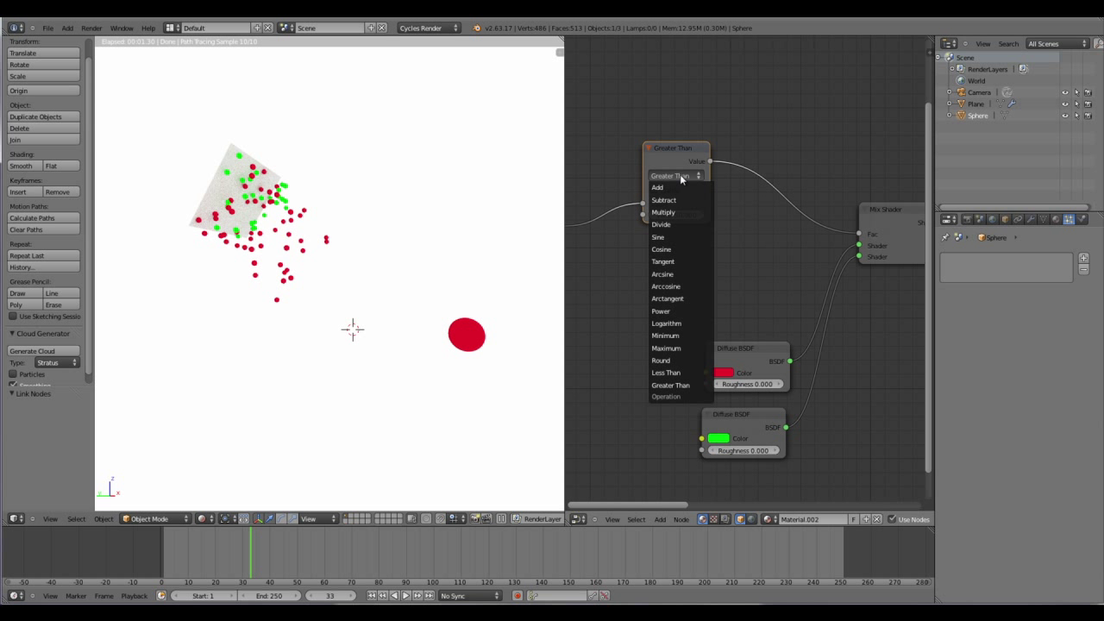
click(663, 372)
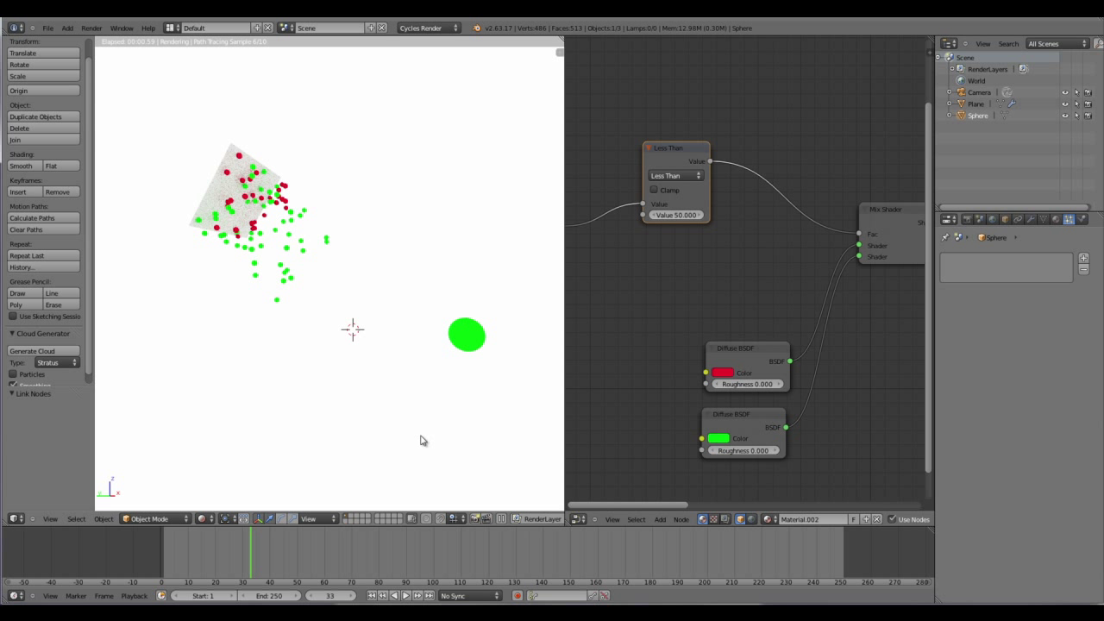
click(168, 561)
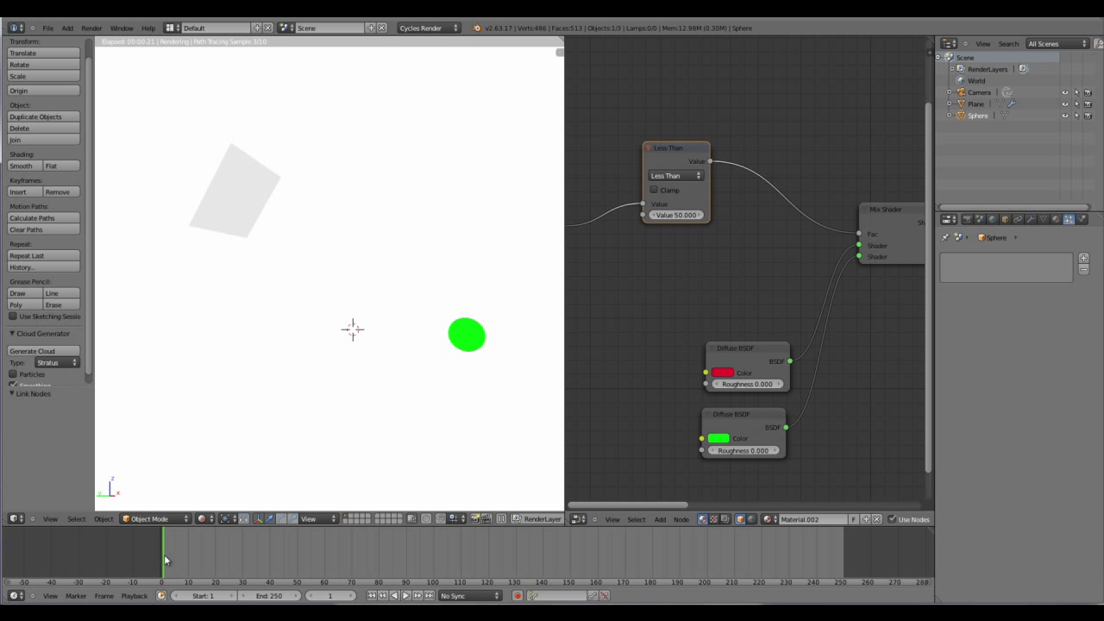
mouse_move(166, 561)
mouse_down()
mouse_move(754, 566)
mouse_move(170, 567)
mouse_up()
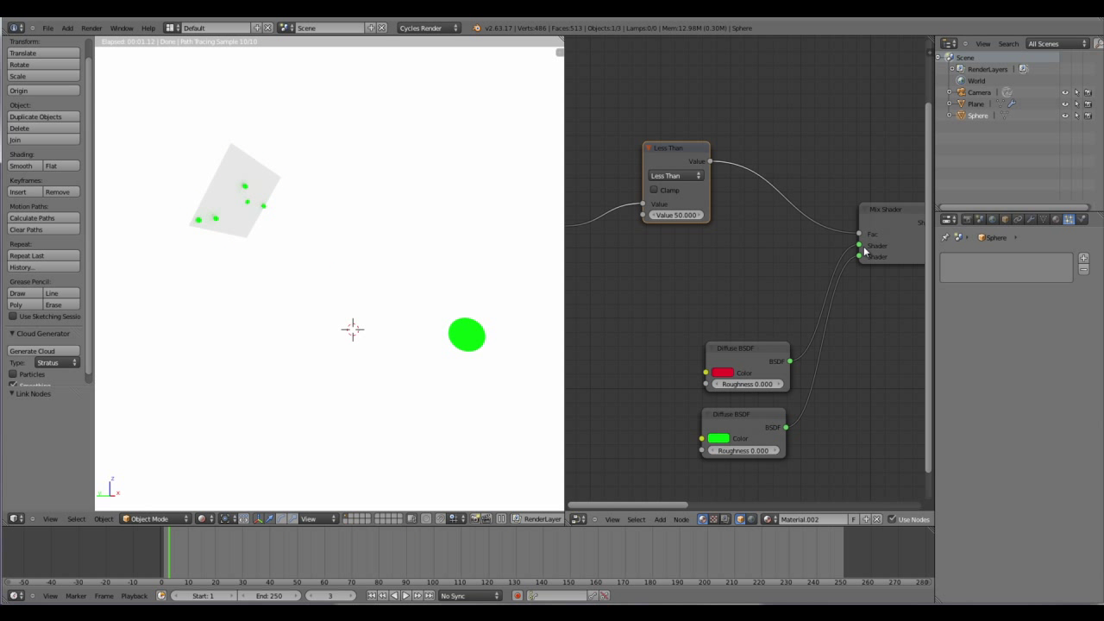
- Switch the comparison back to Greater Than and bring the Mix Shader and Material Output into view
drag(683, 153, 659, 166)
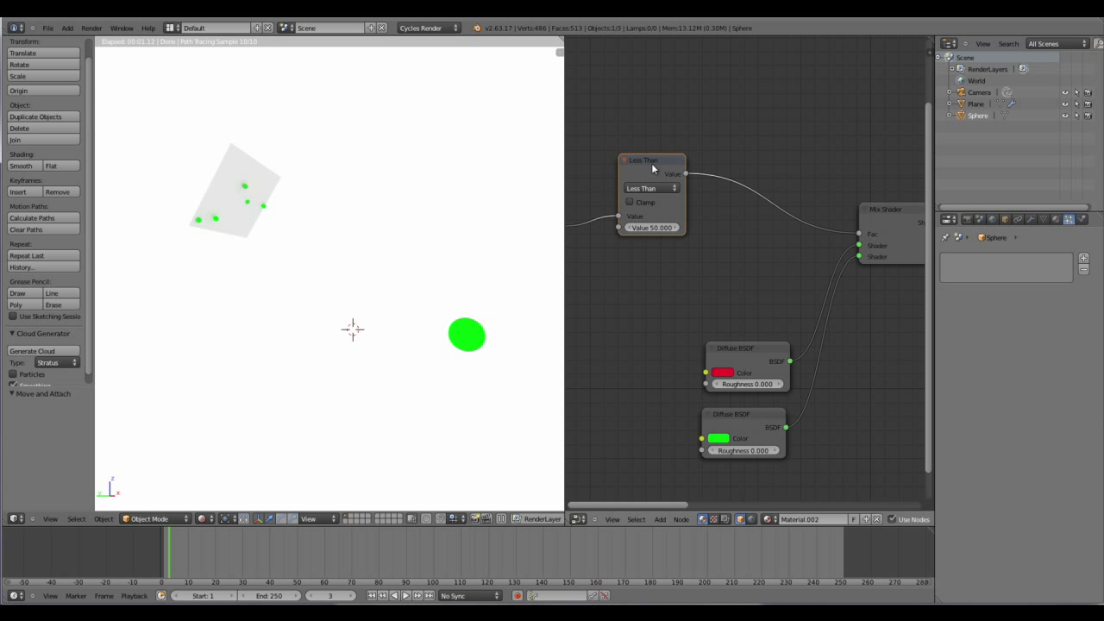
click(651, 188)
click(651, 395)
middle_drag(649, 384, 662, 345)
scroll(685, 322, down, 1)
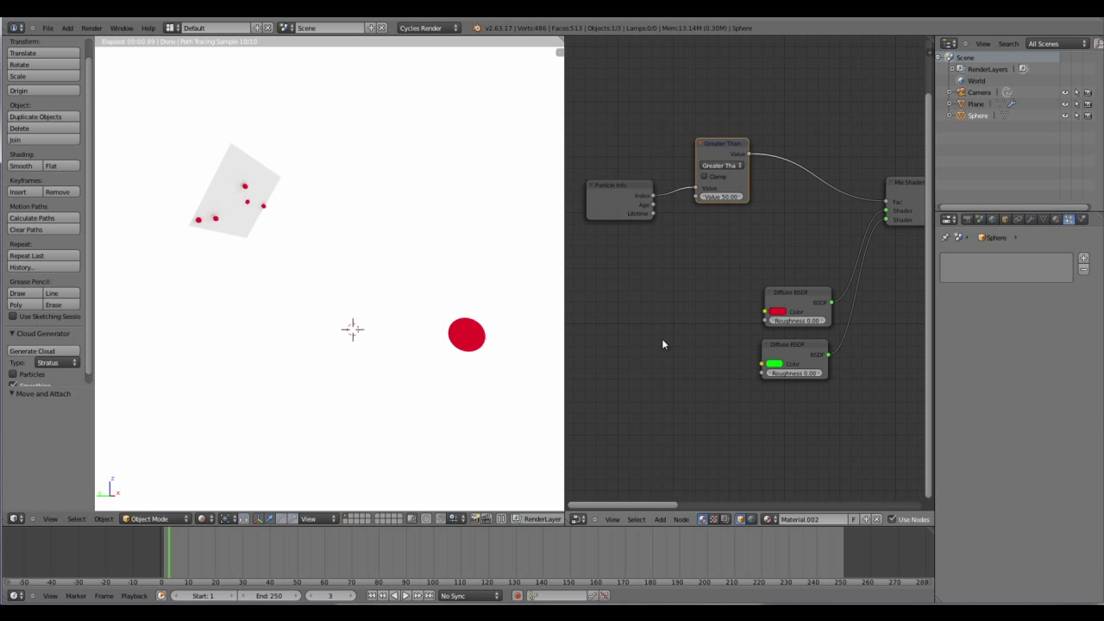
middle_drag(686, 291, 616, 286)
middle_drag(863, 342, 753, 292)
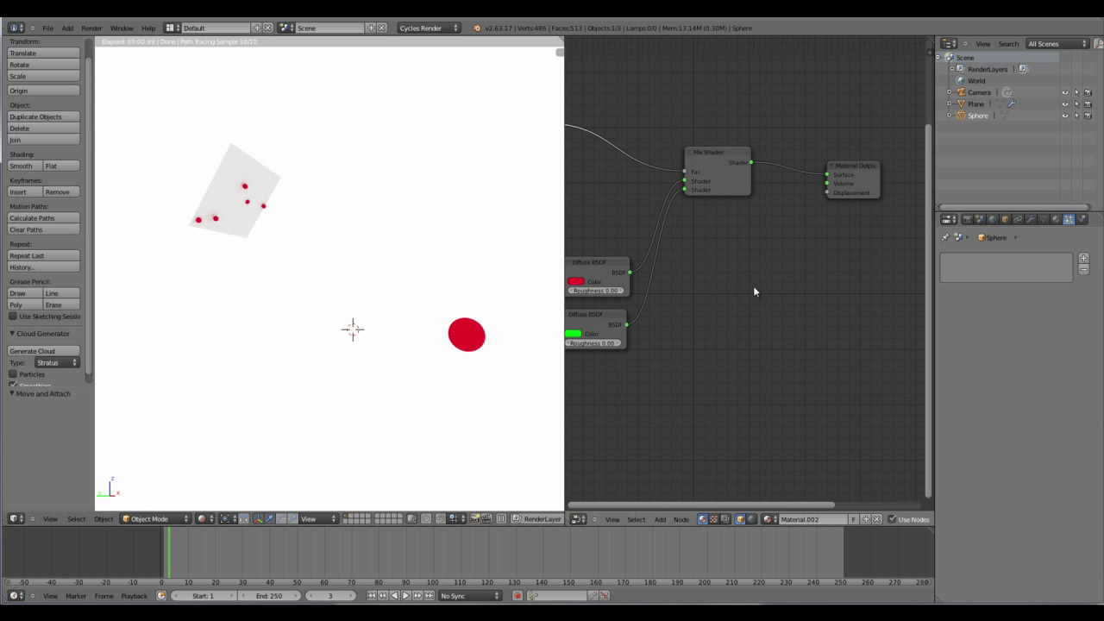
drag(847, 173, 907, 303)
- Drop a new Mix Shader onto the Mix Shader–Material Output link and move Material Output right
middle_drag(907, 303, 788, 324)
key(shift+a)
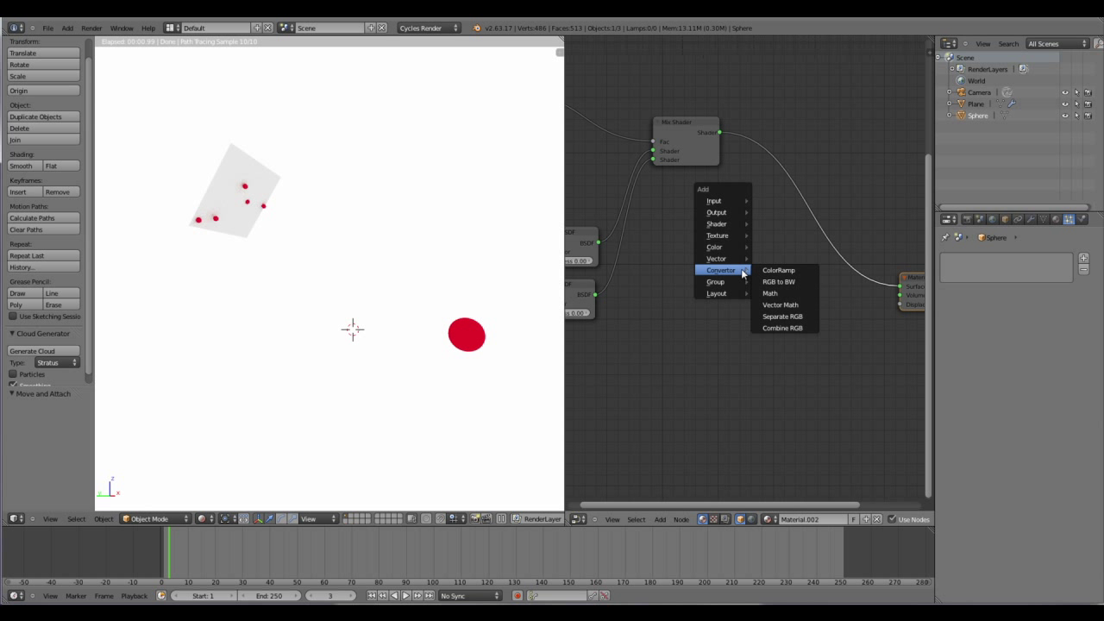
mouse_move(733, 224)
click(776, 328)
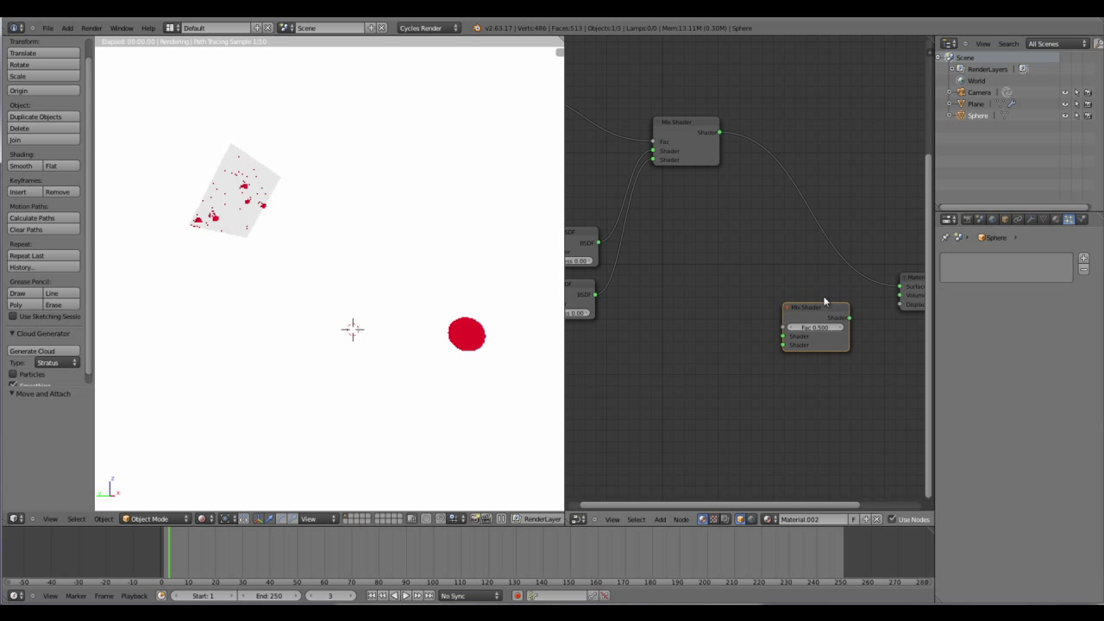
click(727, 260)
middle_drag(548, 260, 658, 298)
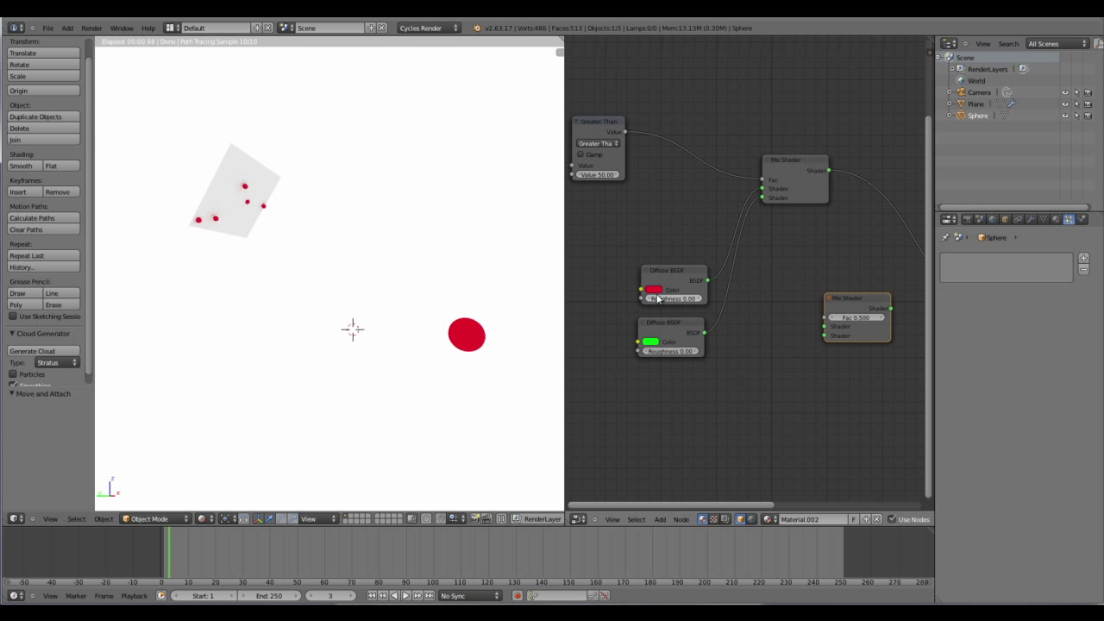
middle_drag(800, 221, 658, 243)
drag(701, 309, 758, 260)
middle_drag(722, 359, 733, 392)
drag(892, 371, 968, 395)
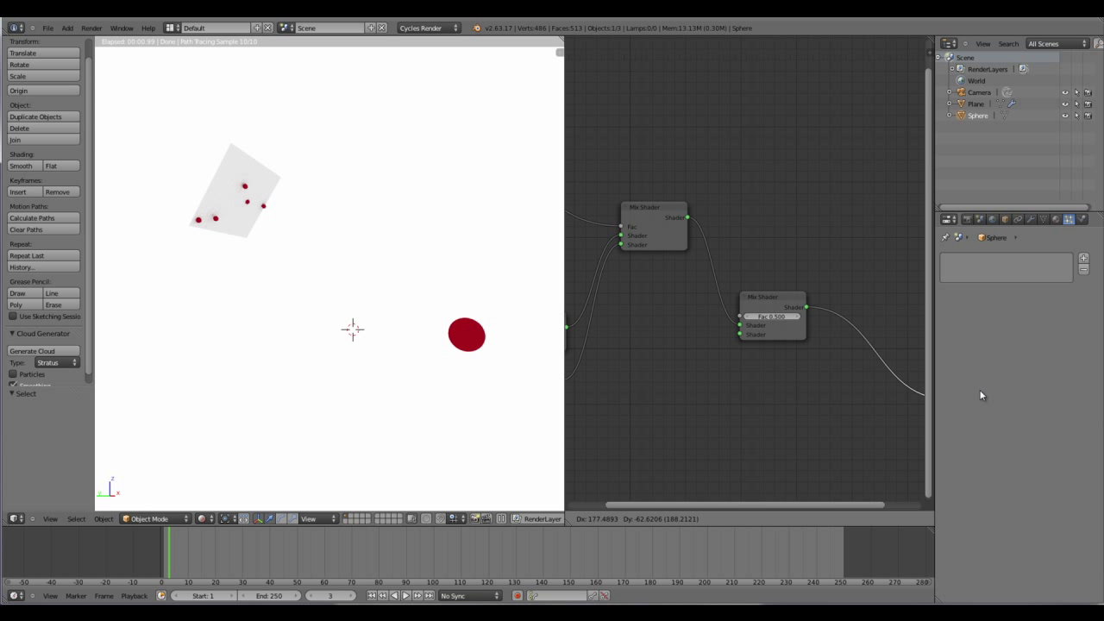
middle_drag(779, 372, 719, 300)
drag(709, 224, 761, 274)
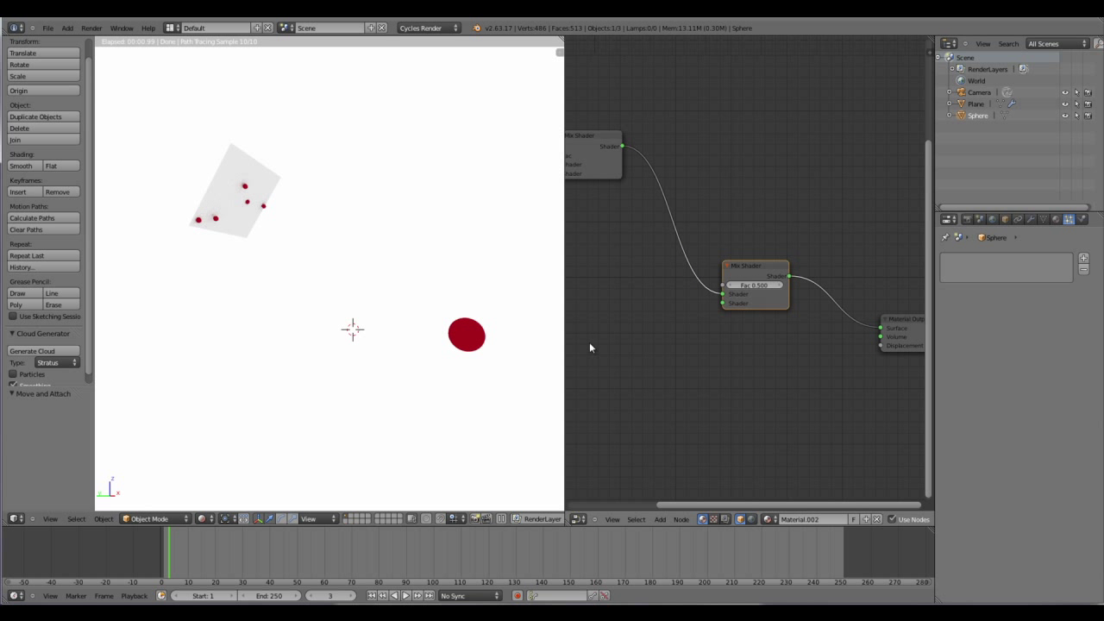
key(shift+a)
mouse_move(587, 330)
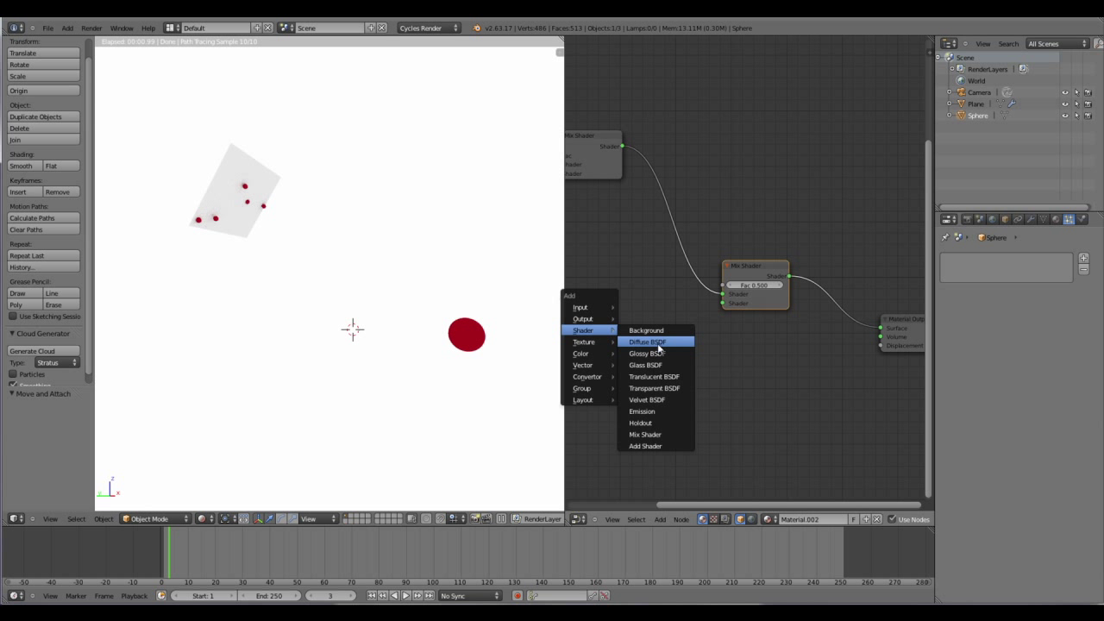
- Add a Velvet BSDF node and set its colour to blue
click(647, 399)
middle_drag(677, 393, 778, 367)
click(764, 369)
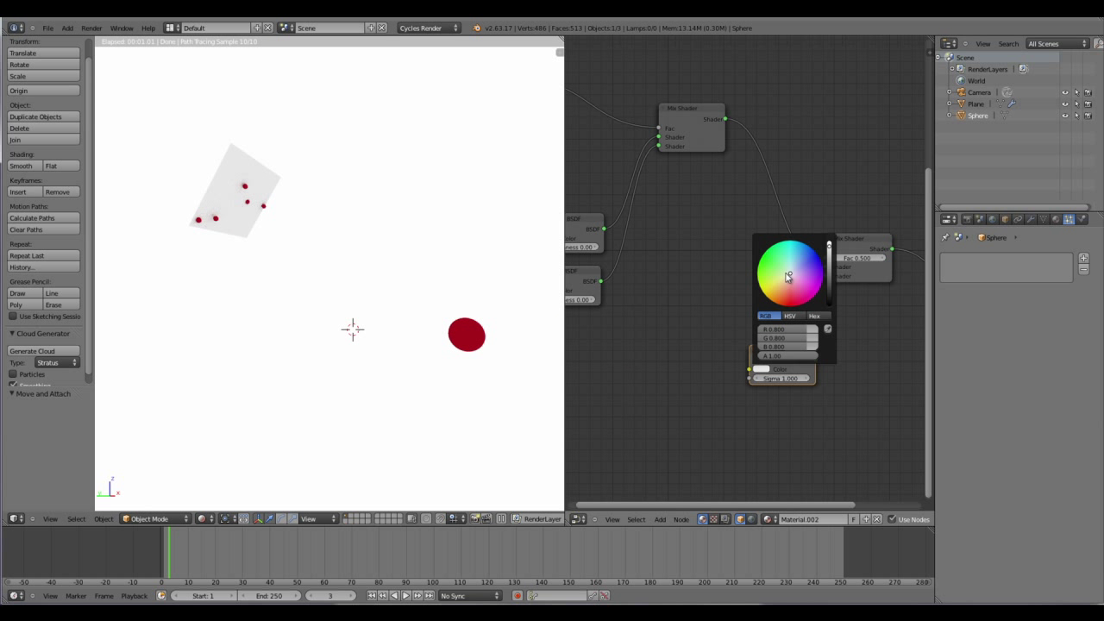
click(785, 272)
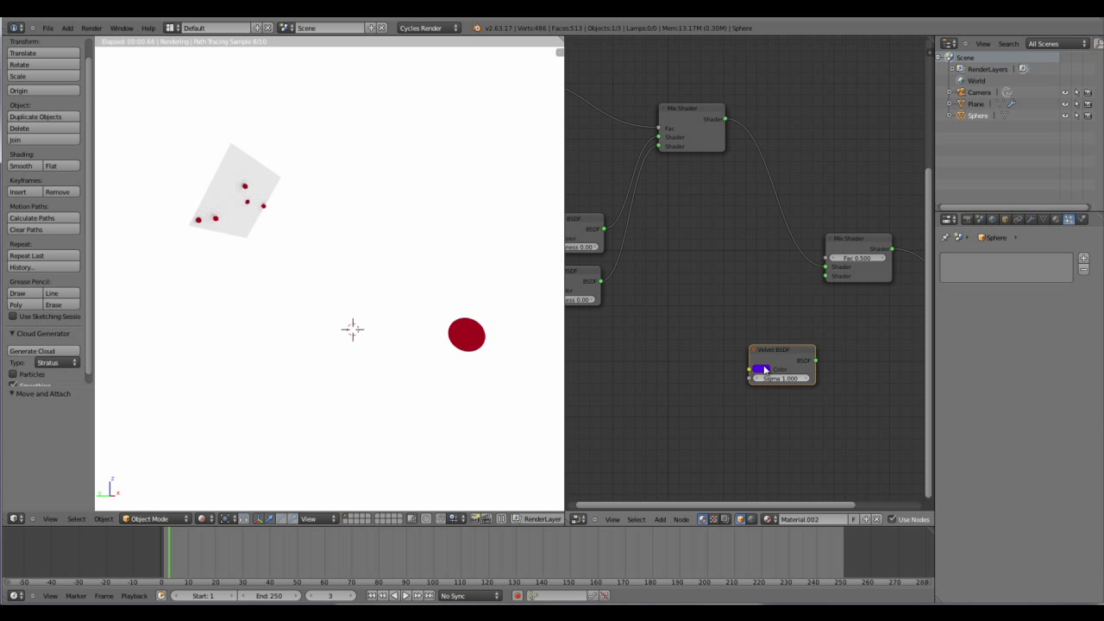
drag(767, 347, 689, 343)
click(688, 363)
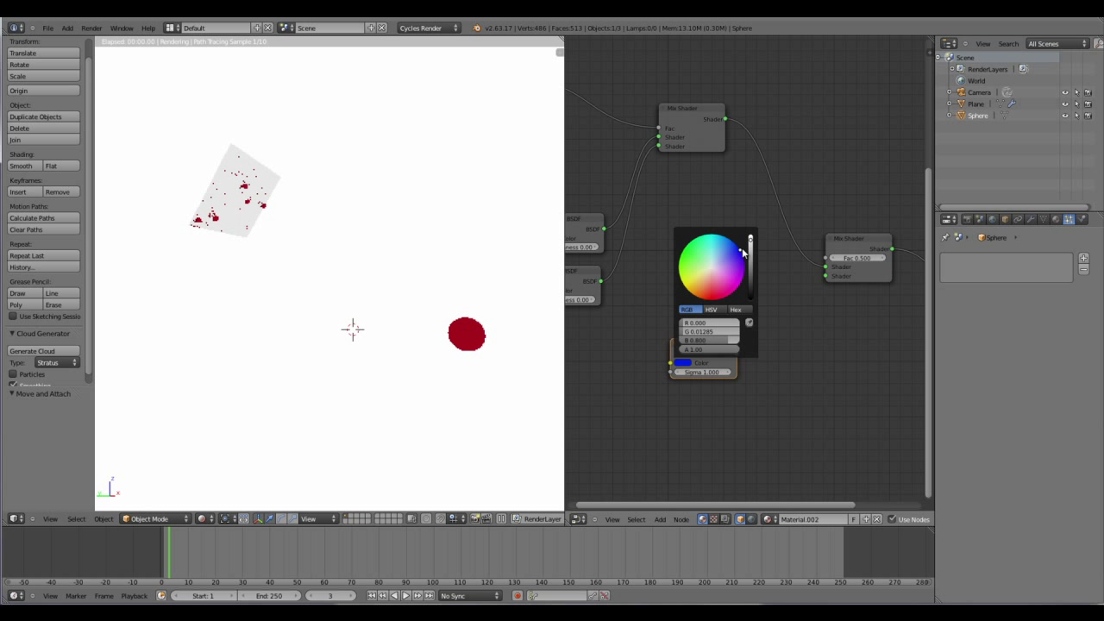
click(742, 252)
- Connect the Velvet BSDF to the second Mix Shader's lower Shader input
scroll(789, 392, up, 2)
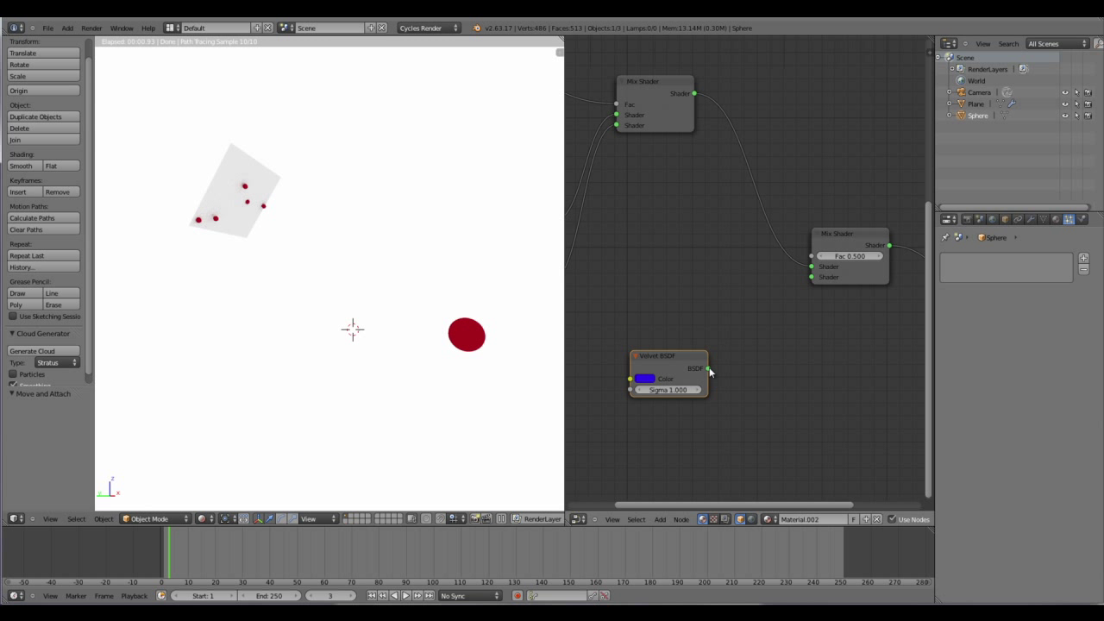
drag(709, 370, 812, 277)
middle_drag(816, 281, 721, 303)
scroll(699, 340, down, 1)
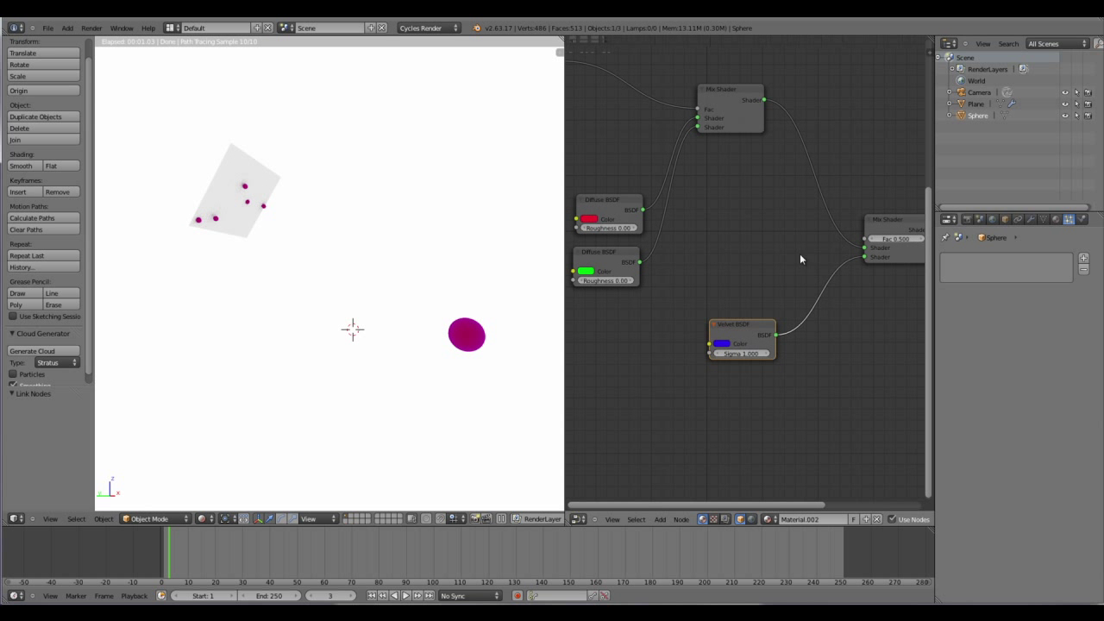
middle_drag(800, 256, 823, 302)
scroll(823, 306, down, 1)
- Reposition Particle Info and line the Greater Than node up with the Mix Shader factor
click(891, 263)
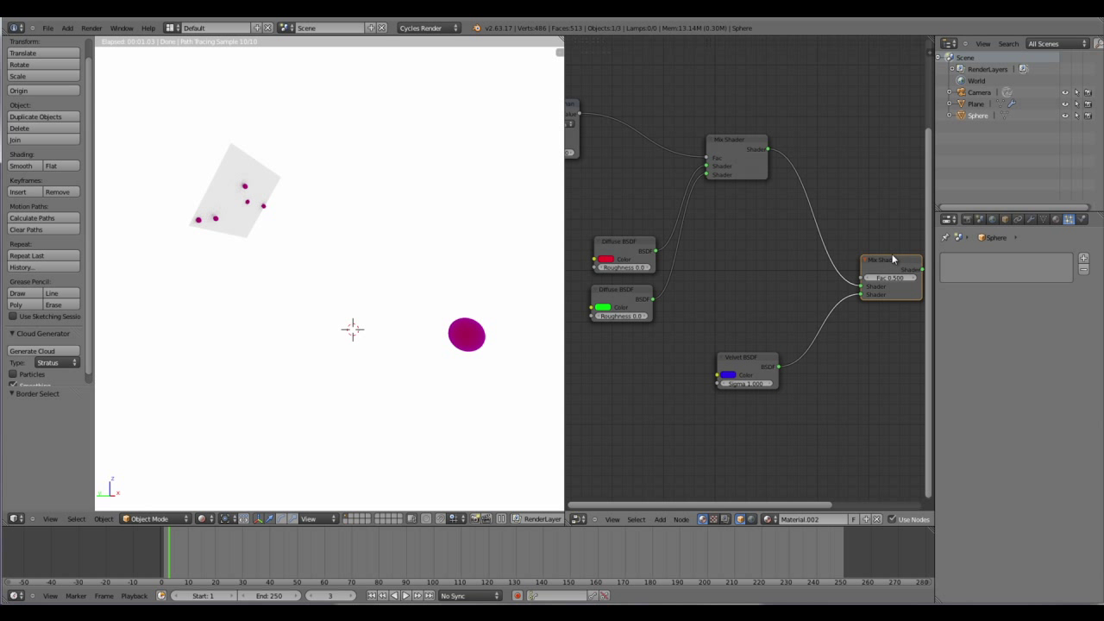
scroll(730, 340, down, 1)
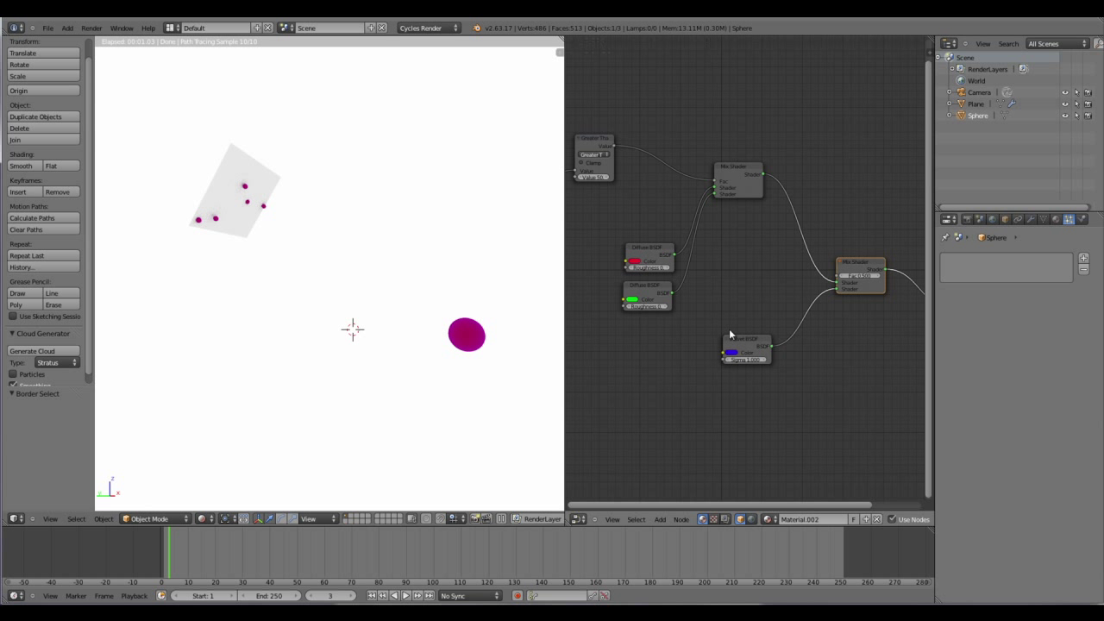
scroll(730, 340, down, 1)
middle_drag(730, 340, 776, 395)
drag(625, 191, 588, 193)
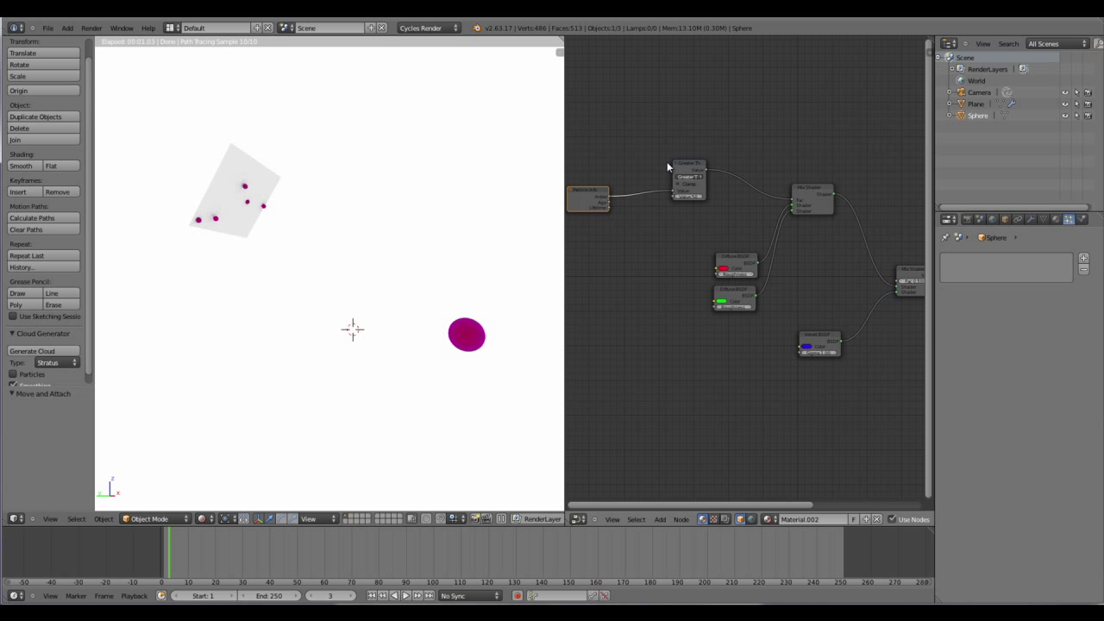
mouse_move(688, 169)
mouse_down()
mouse_move(668, 210)
mouse_move(667, 174)
mouse_up()
scroll(676, 267, up, 1)
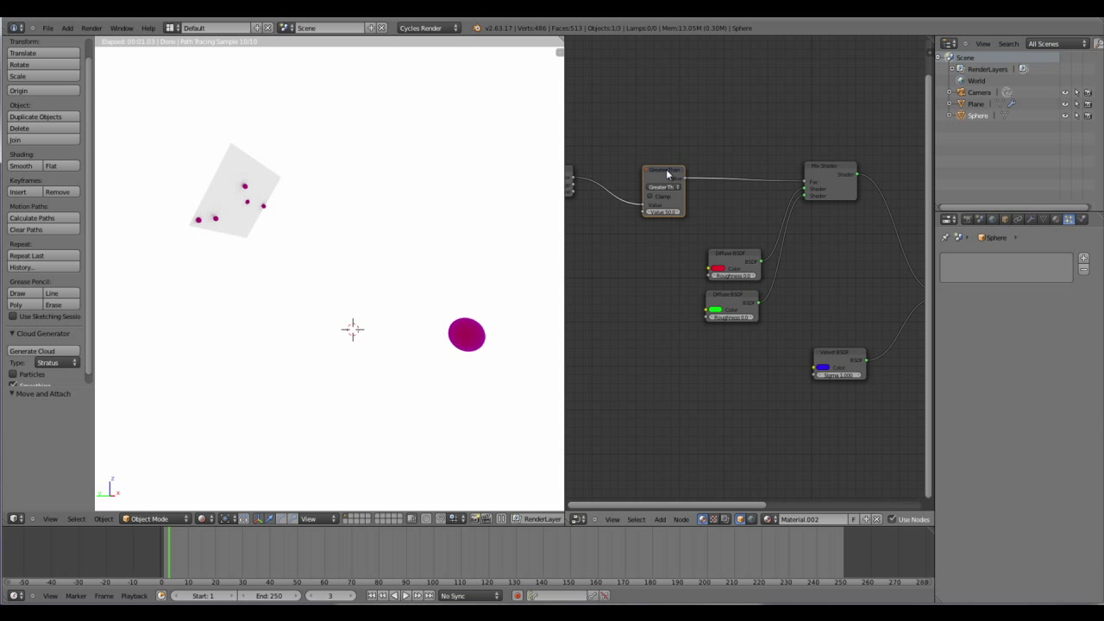
- Duplicate the Greater Than node, feed it the particle Index, and set its threshold to 100
key(shift+d)
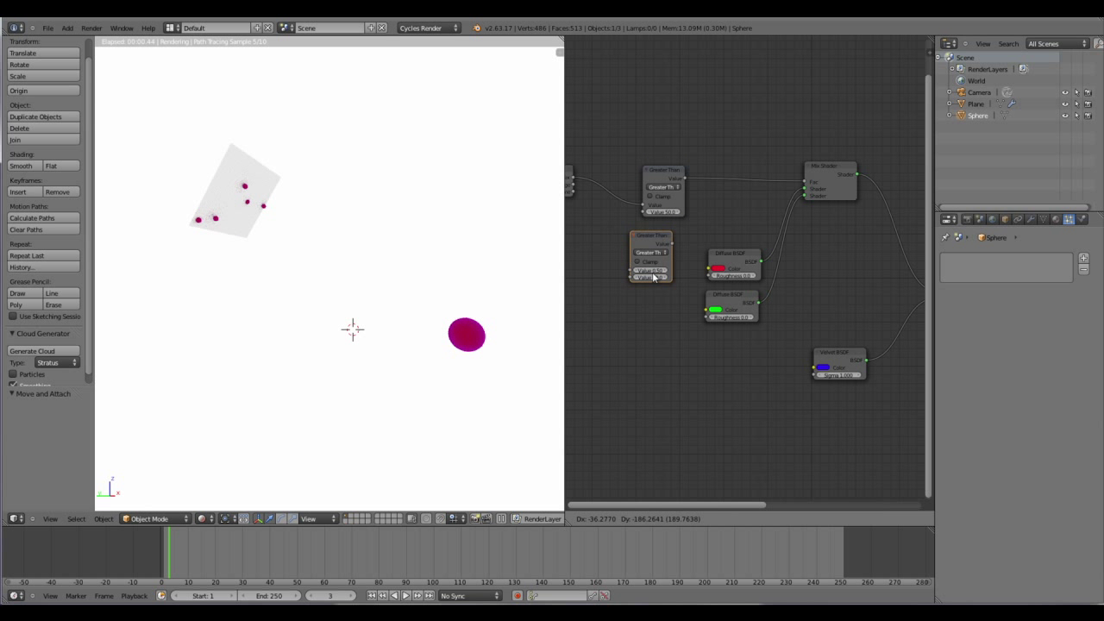
click(633, 304)
middle_drag(682, 346, 806, 336)
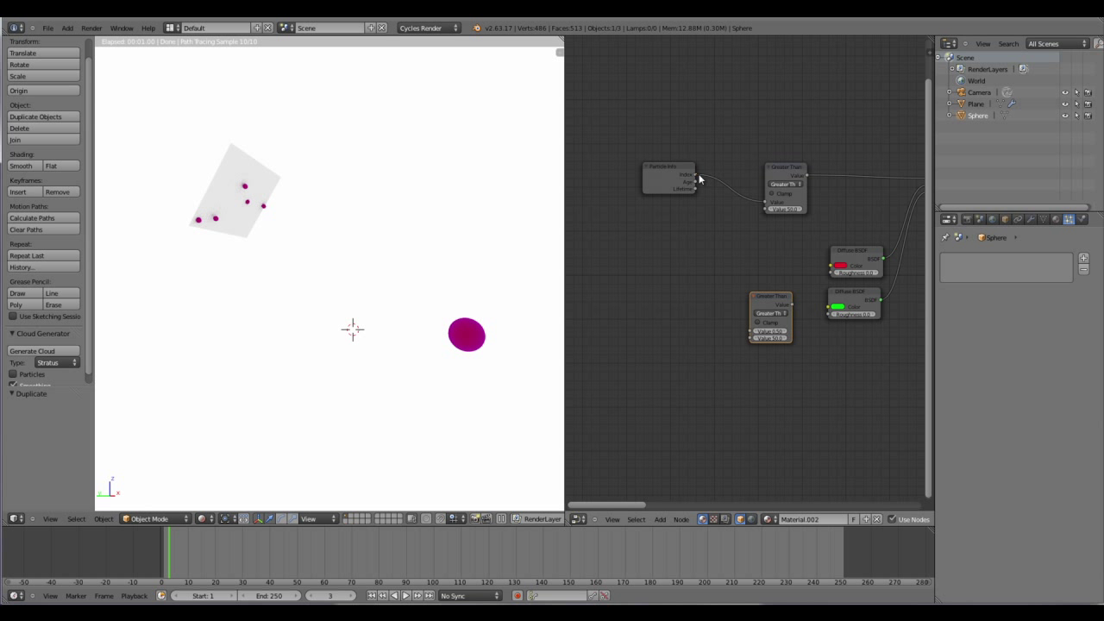
drag(726, 246, 749, 331)
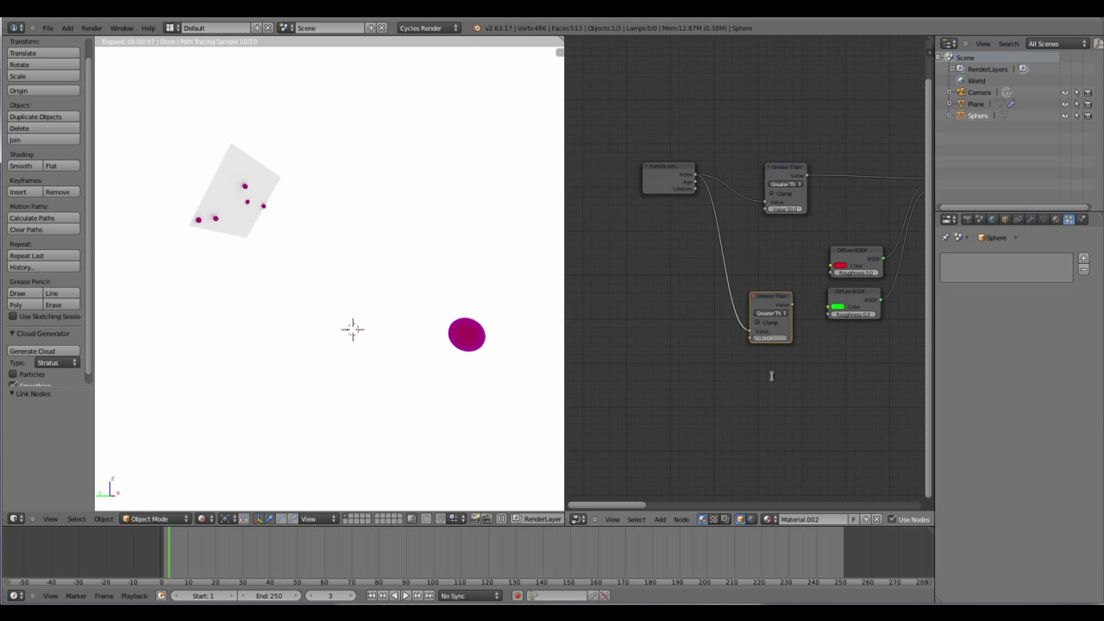
text(100)
key(Return)
- Connect the new Greater Than output to the second Mix Shader's Fac input
middle_drag(796, 377, 711, 368)
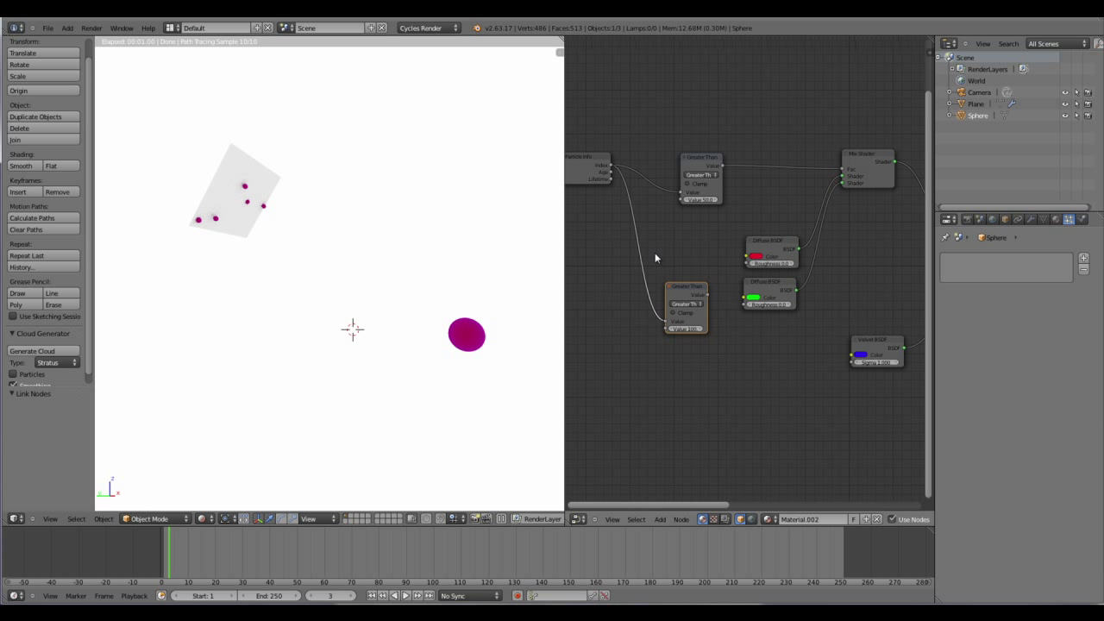
drag(681, 285, 885, 319)
scroll(769, 440, down, 1)
middle_drag(769, 440, 625, 366)
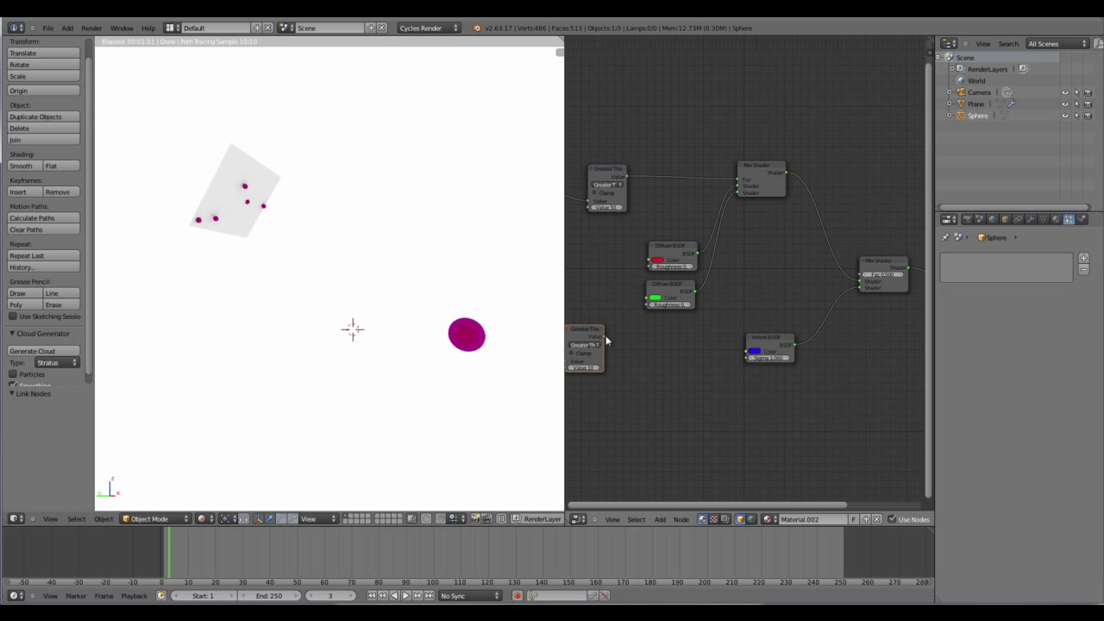
scroll(656, 394, up, 4)
drag(906, 280, 828, 281)
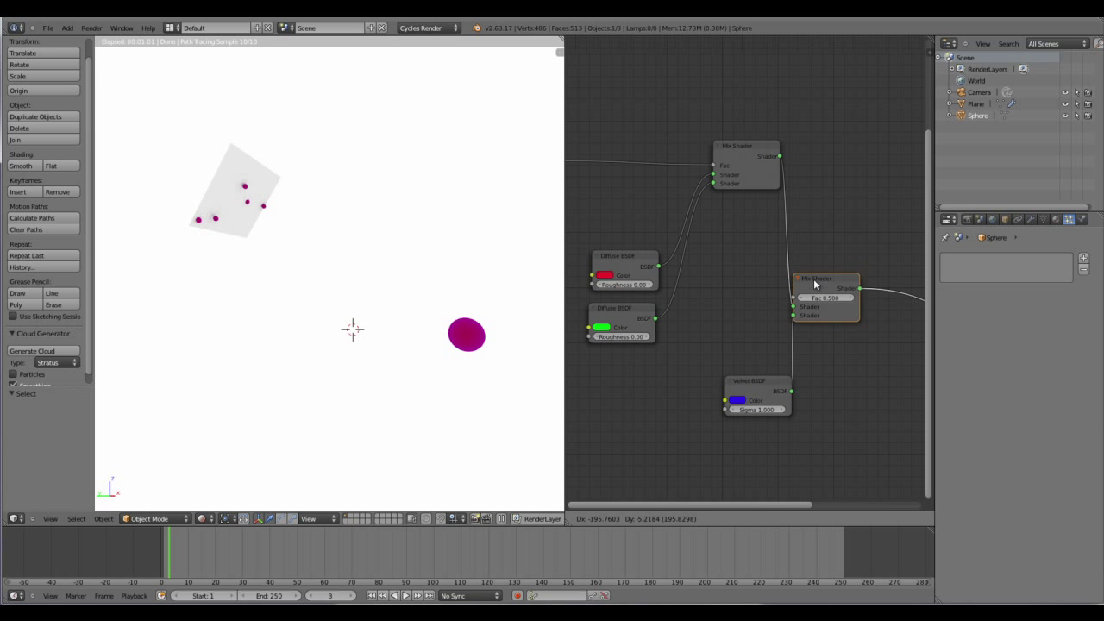
middle_drag(707, 396, 800, 352)
drag(623, 336, 945, 235)
middle_drag(641, 412, 723, 363)
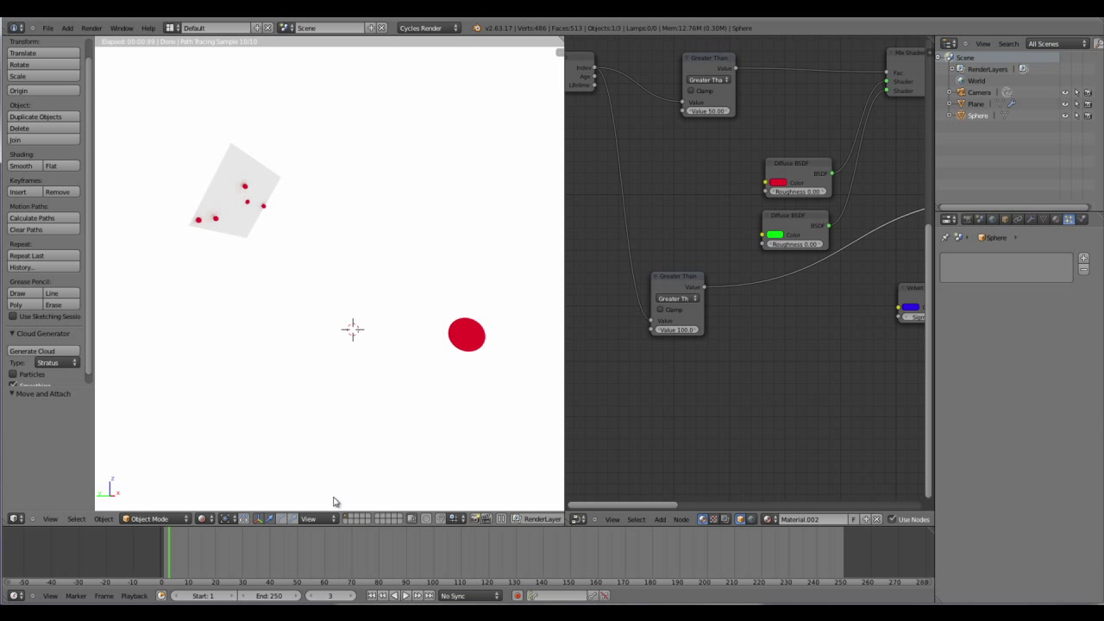
- Replay the particle animation from frame 1 and scrub through the frames
click(374, 596)
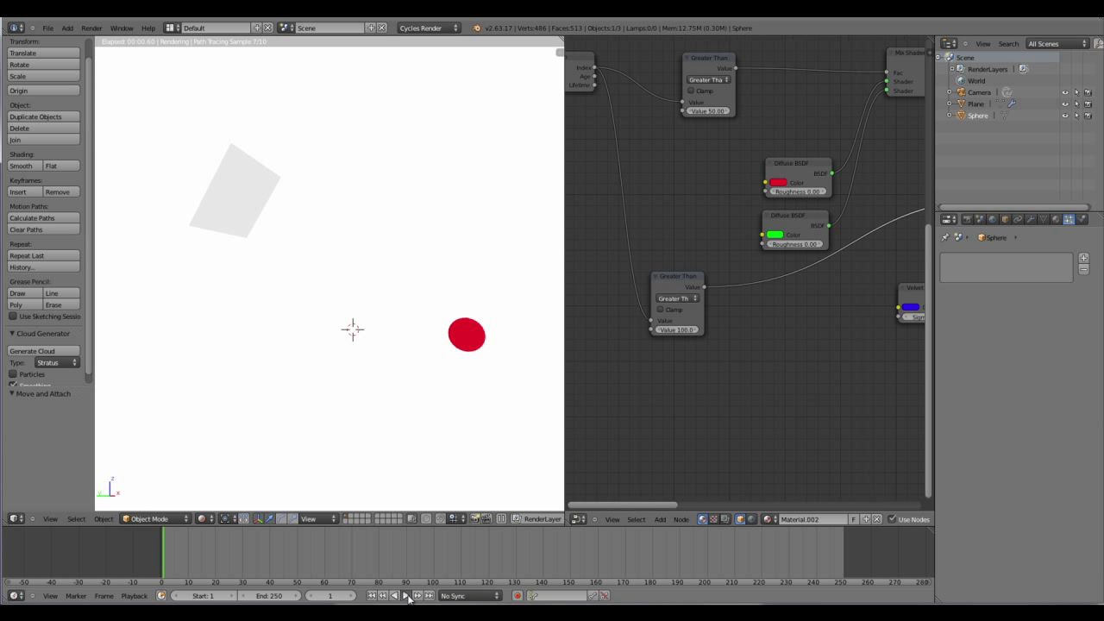
click(408, 599)
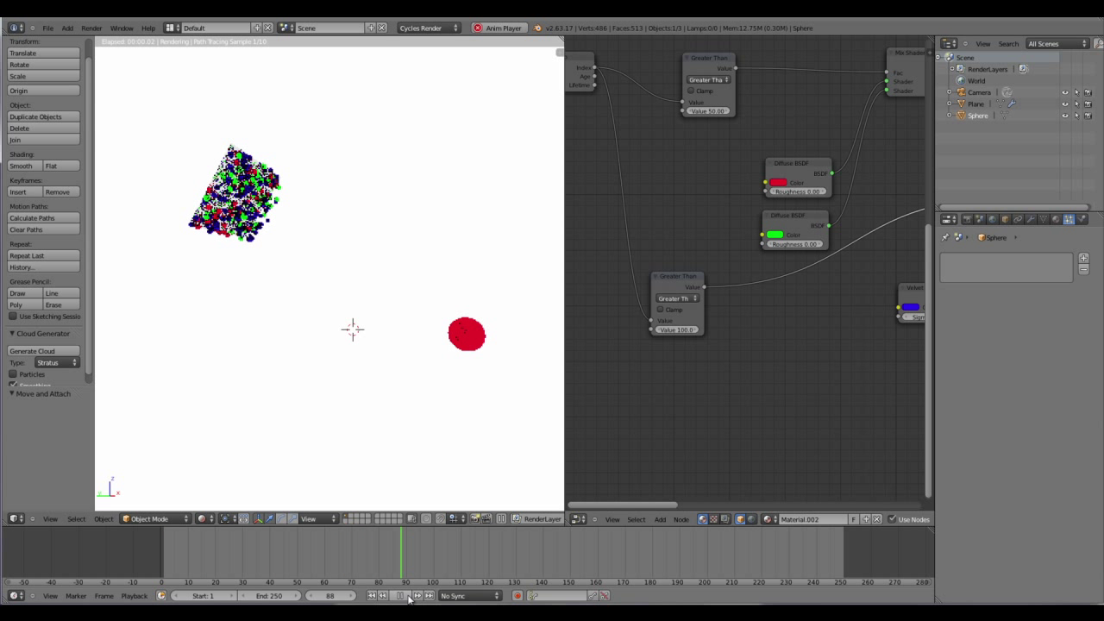
click(410, 598)
drag(555, 560, 518, 561)
click(372, 596)
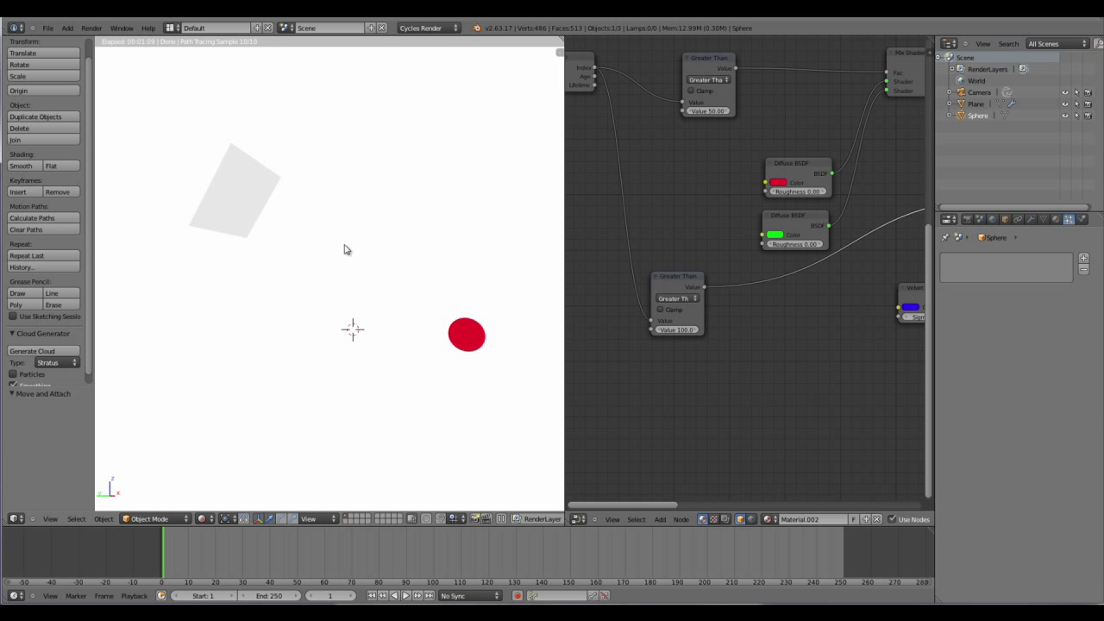
- Switch to Solid shading, jump to frame 70, then show a Cycles rendered preview
click(205, 518)
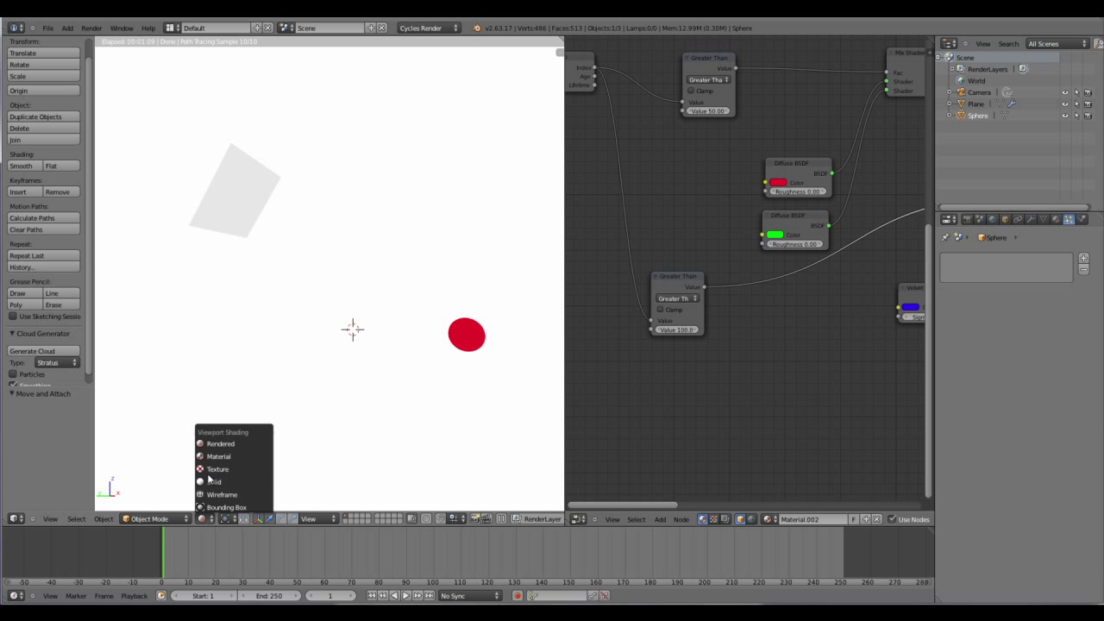
click(227, 485)
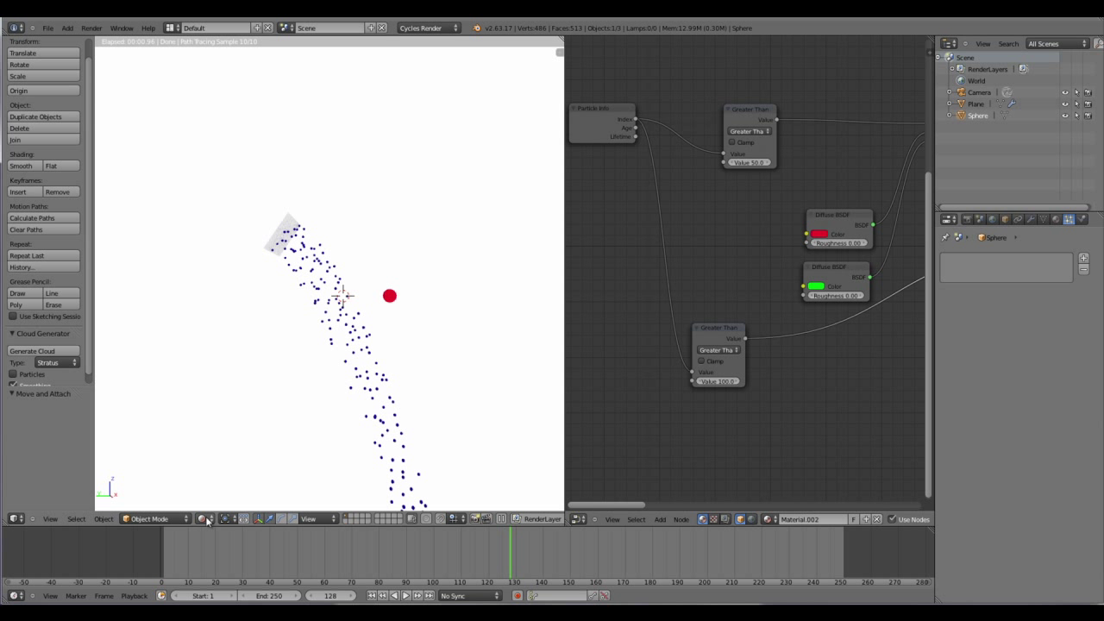
click(205, 518)
click(222, 483)
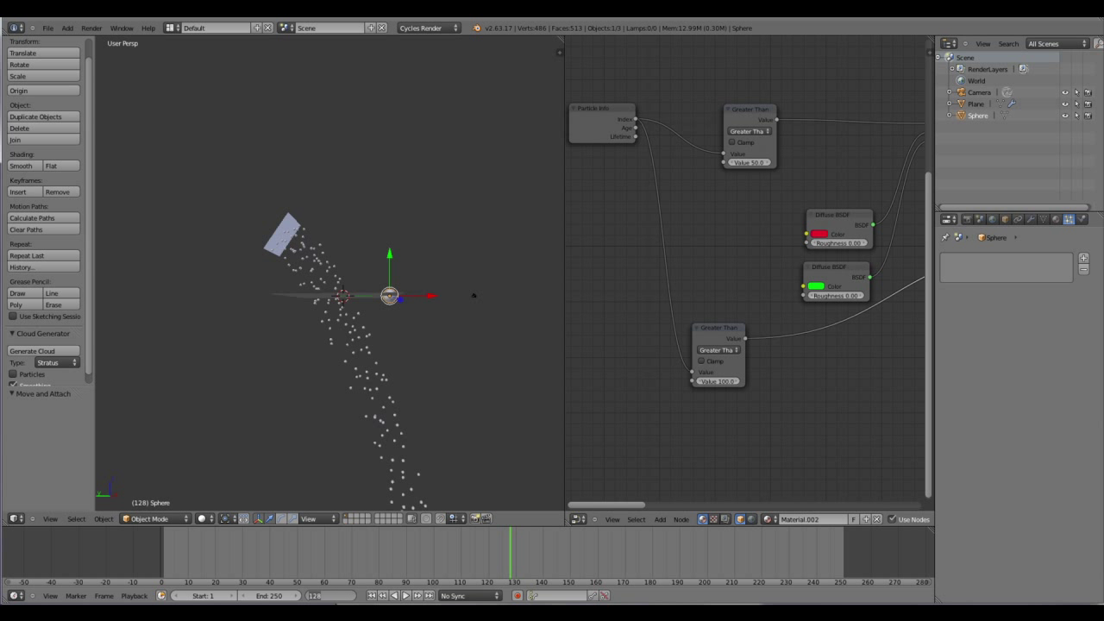
key(Return)
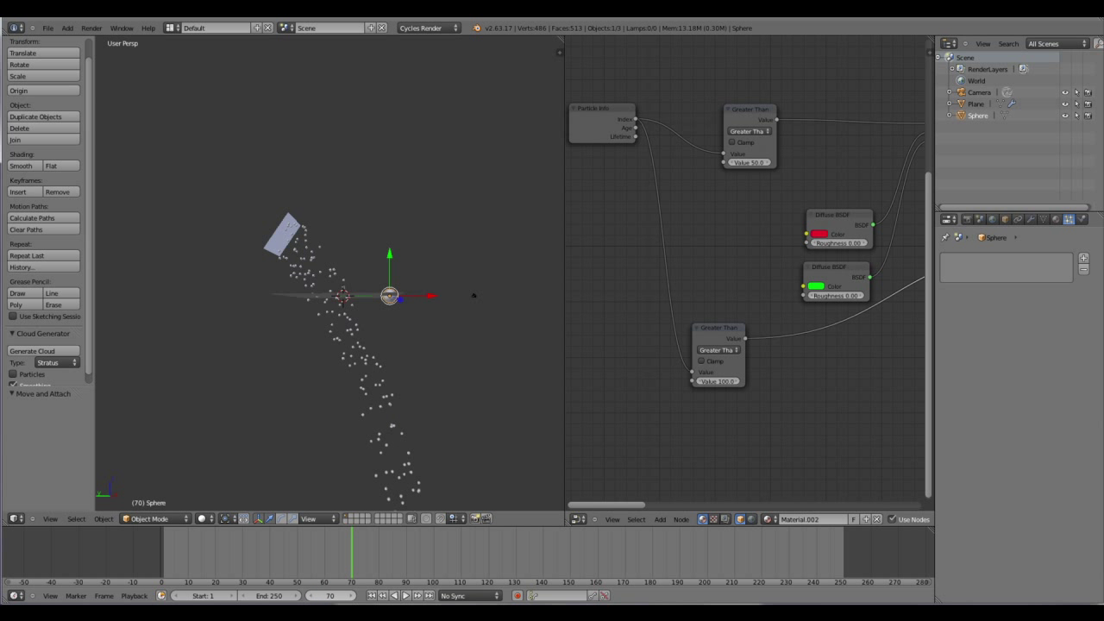
click(203, 519)
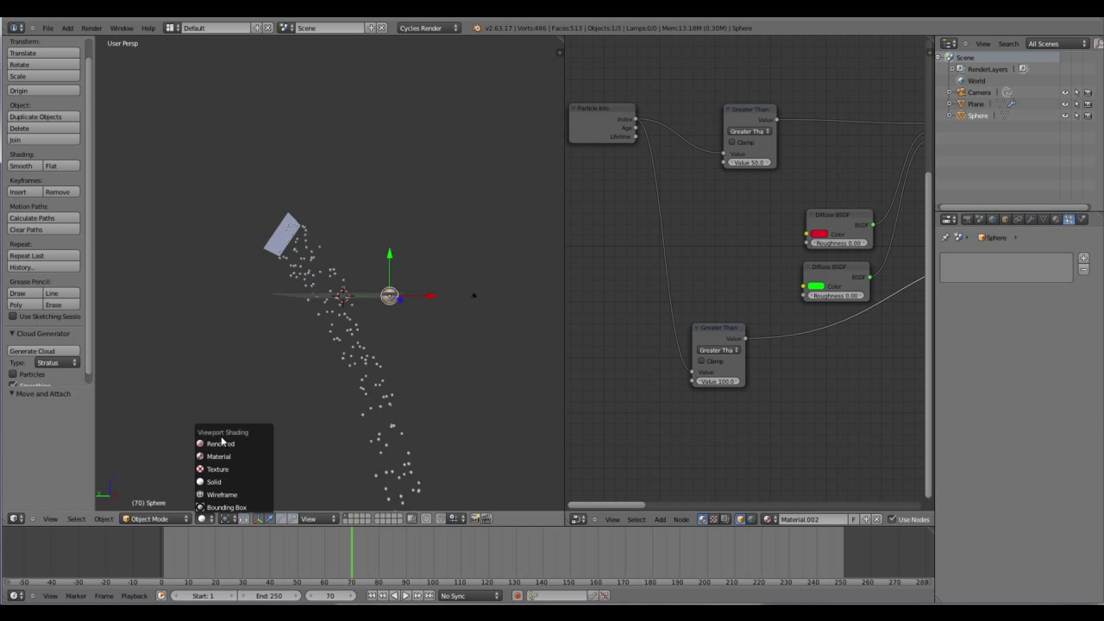
click(225, 441)
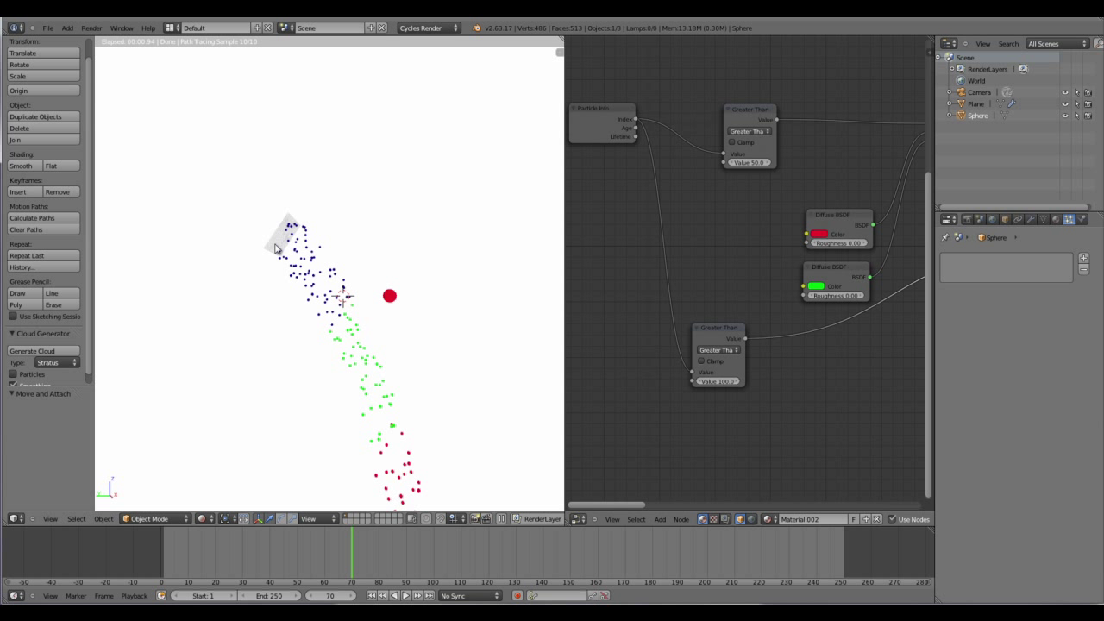
- Shift the Mix Shader and Material Output nodes slightly to the right
scroll(753, 351, down, 4)
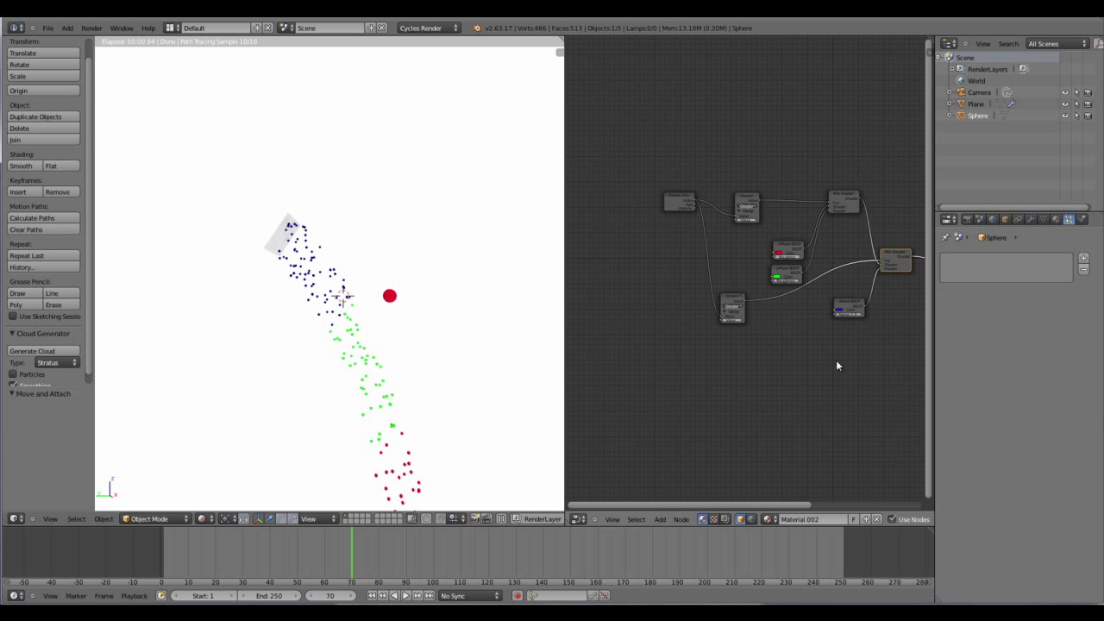
drag(768, 292, 824, 293)
middle_drag(752, 377, 705, 406)
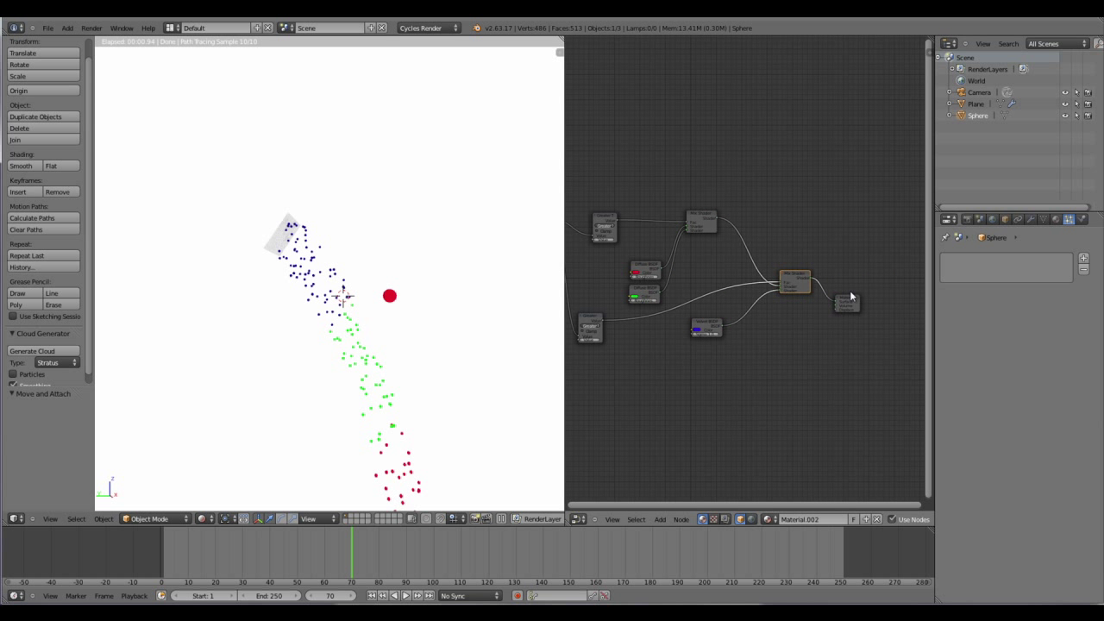
click(847, 302)
drag(850, 301, 870, 301)
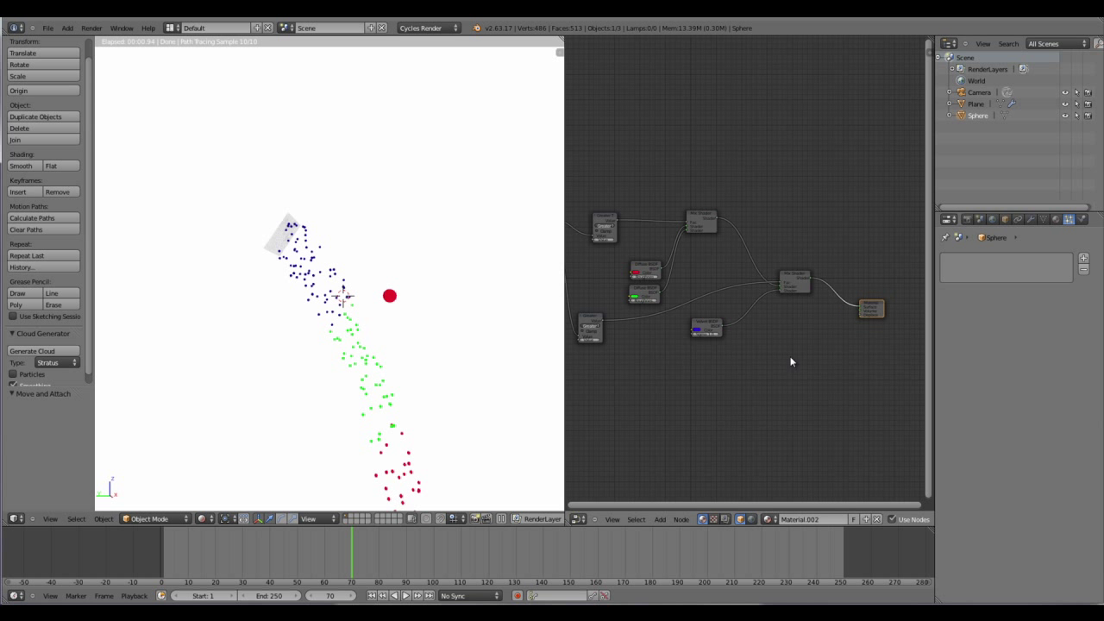
middle_drag(738, 408, 829, 403)
- Zoom the node view in on the Particle Info and Greater Than nodes
scroll(748, 372, down, 2)
middle_drag(748, 372, 659, 310)
scroll(736, 385, up, 4)
scroll(672, 321, up, 2)
scroll(281, 374, up, 3)
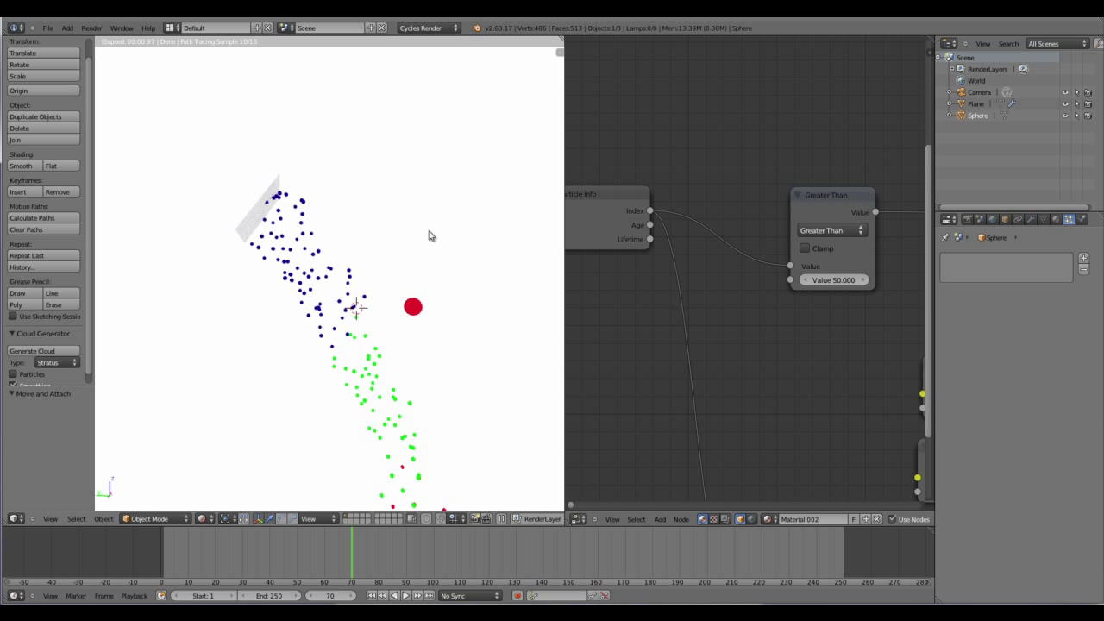
scroll(406, 311, down, 5)
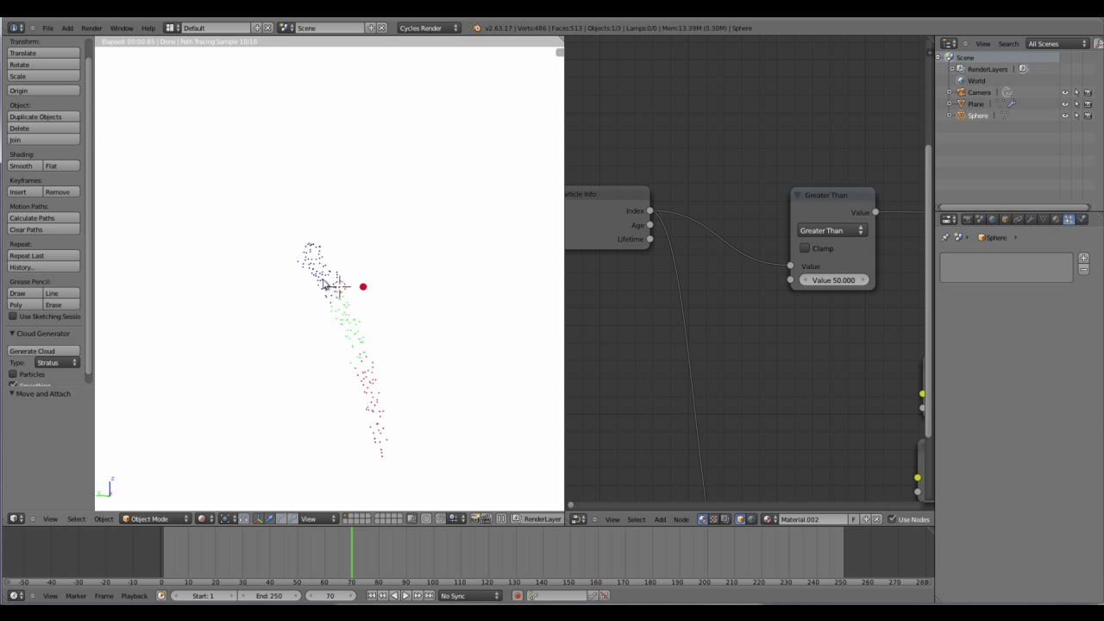
shift+scroll(779, 308, down, 4)
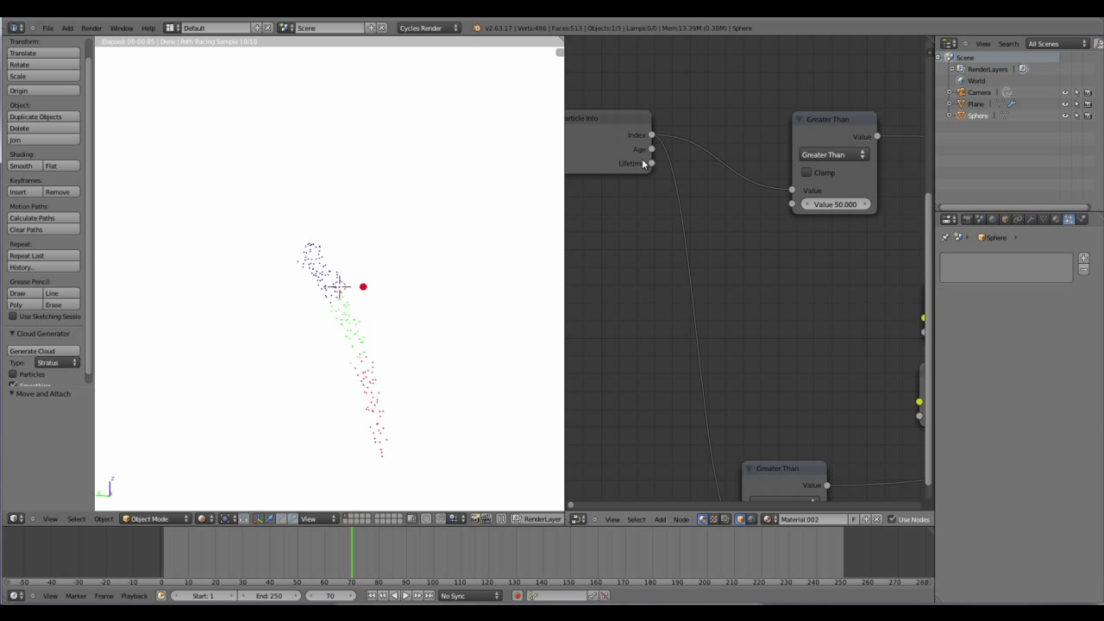
- Remove the Index links from both Greater Than nodes' Value inputs
drag(792, 190, 756, 389)
shift+scroll(756, 389, down, 10)
drag(731, 335, 685, 276)
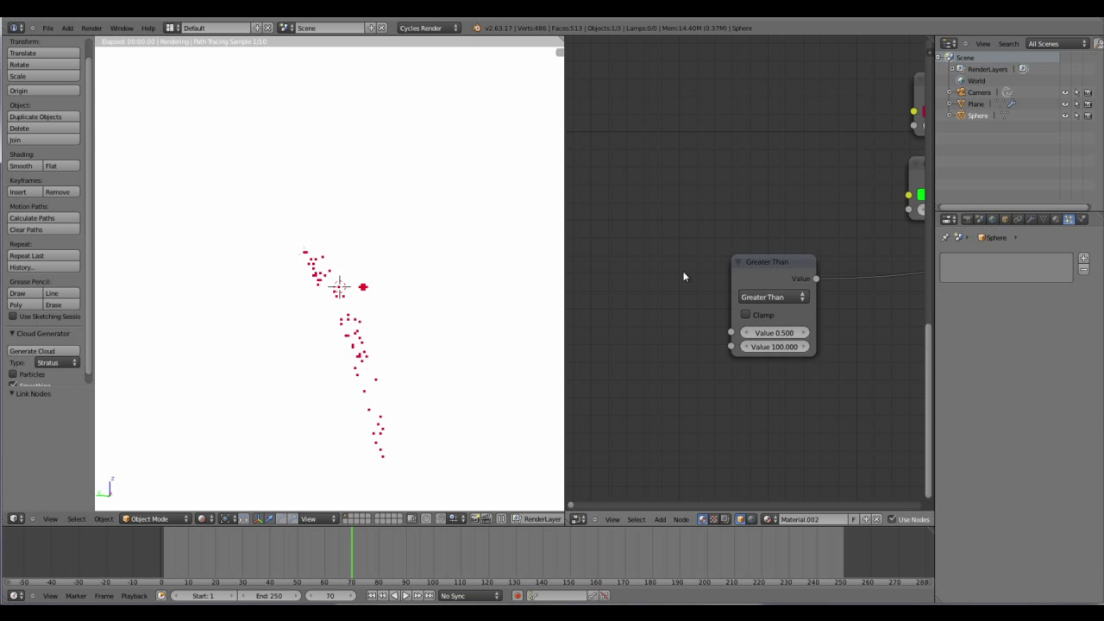
shift+scroll(765, 442, up, 10)
ctrl+scroll(764, 441, left, 5)
- Move the Particle Info node lower in the node tree
drag(665, 190, 664, 347)
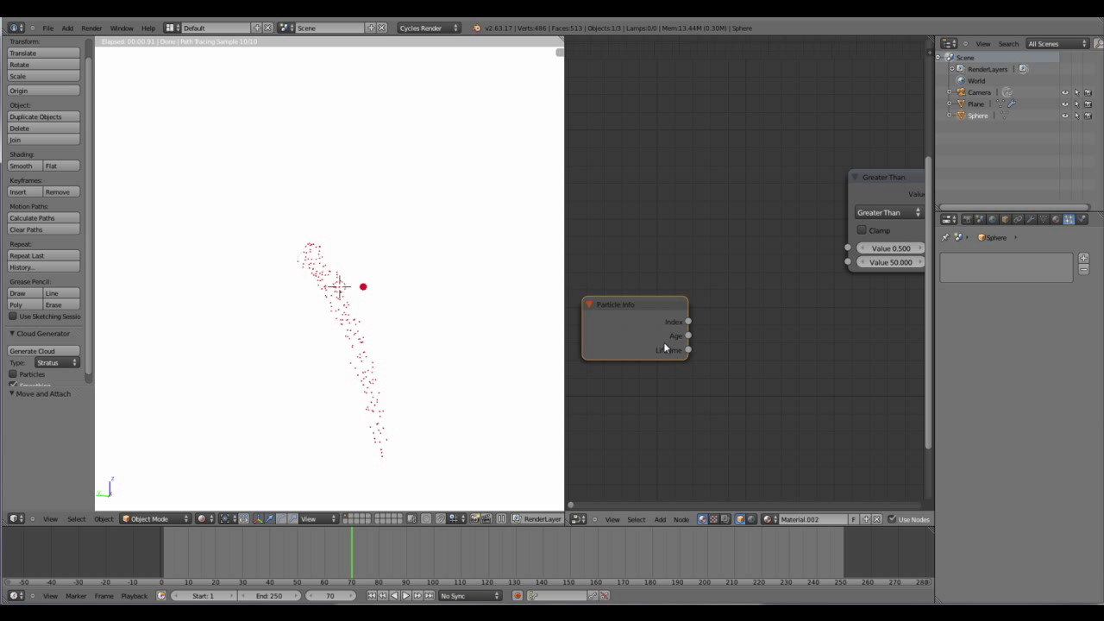
middle_drag(773, 415, 791, 319)
click(732, 334)
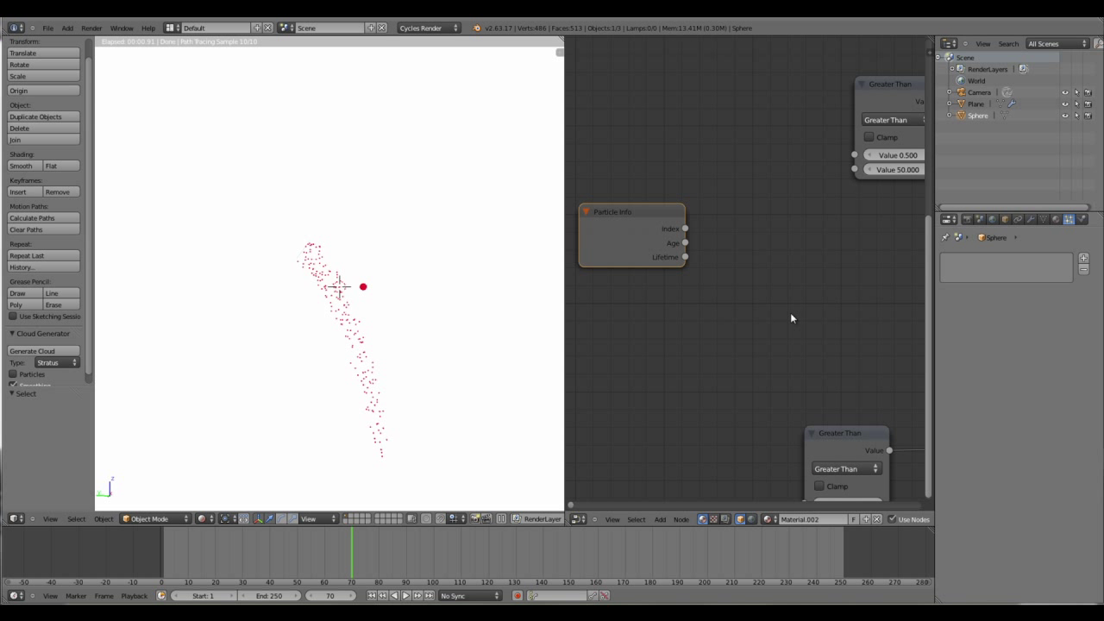